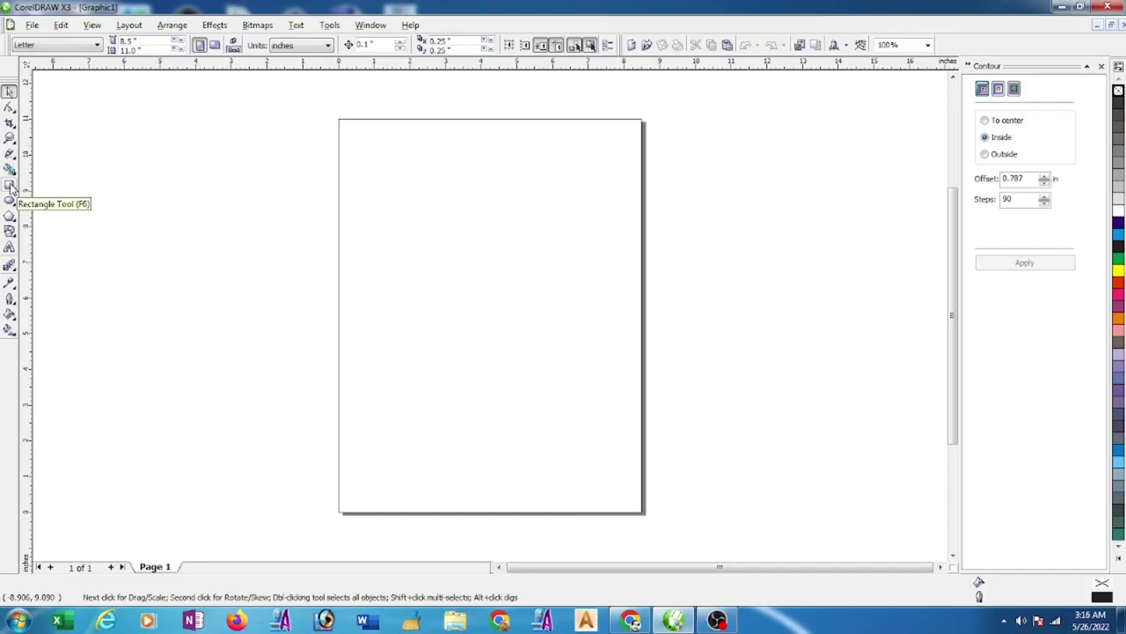
# Step: Draw a tall rectangle on the page and set its width to 1 inch
pyautogui.click(11, 188)
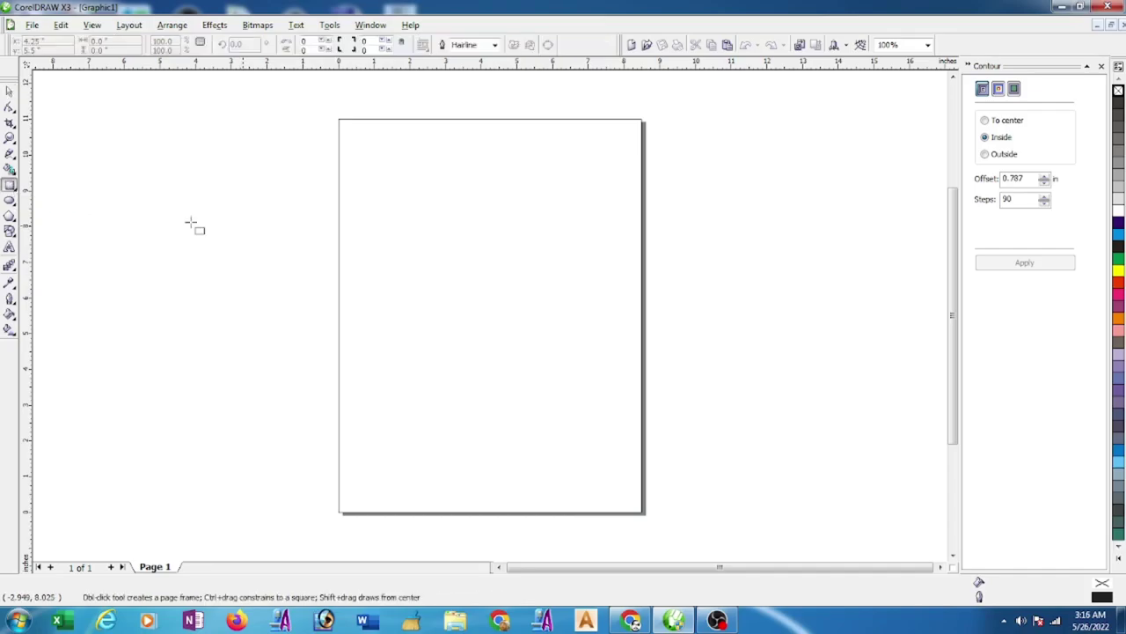
pyautogui.moveTo(407, 165); pyautogui.dragTo(438, 464)
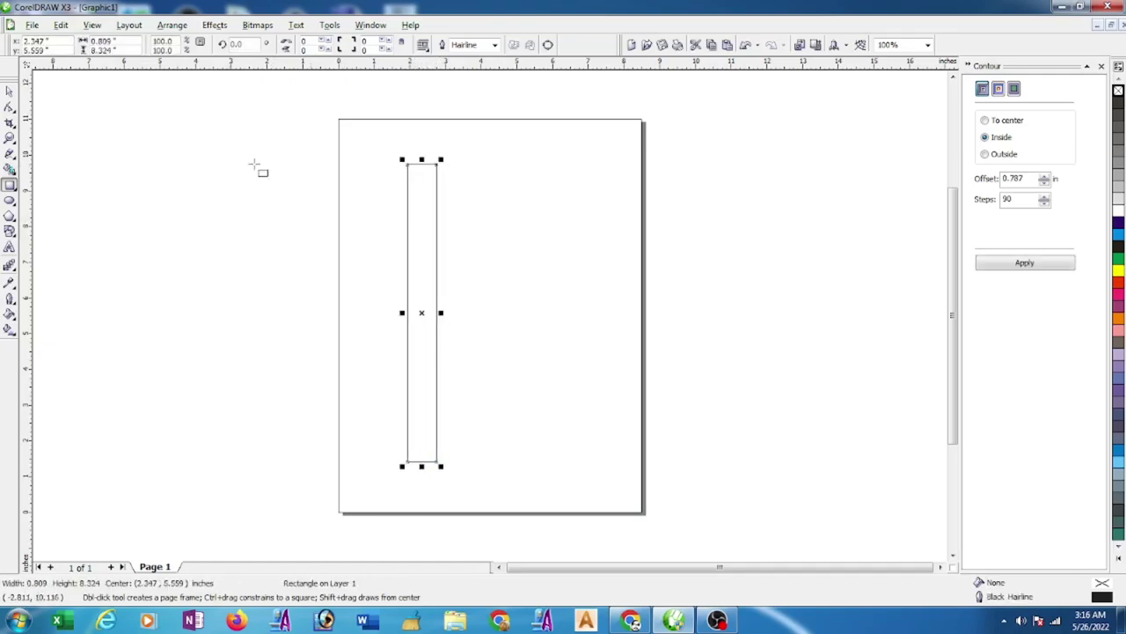
pyautogui.doubleClick(128, 42)
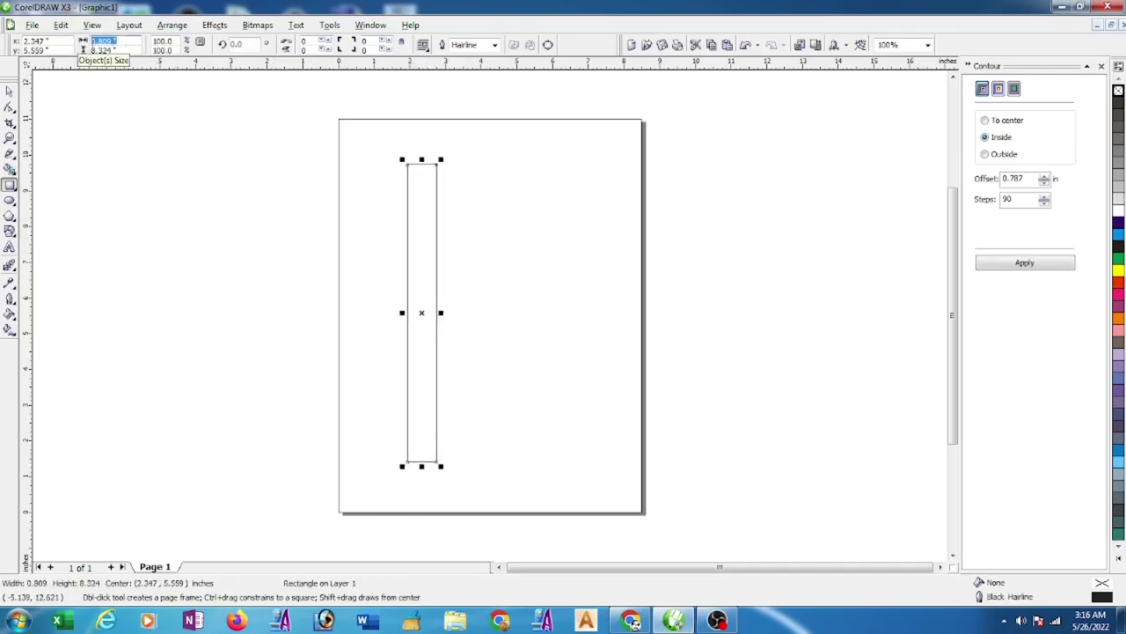
pyautogui.write('1')
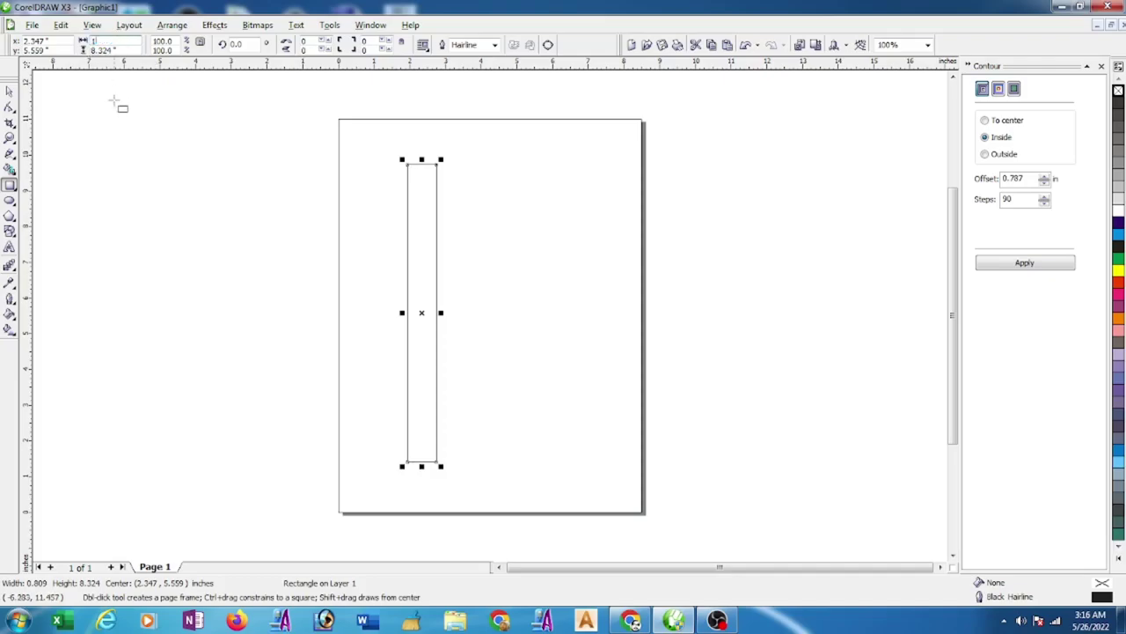
pyautogui.press('Return')
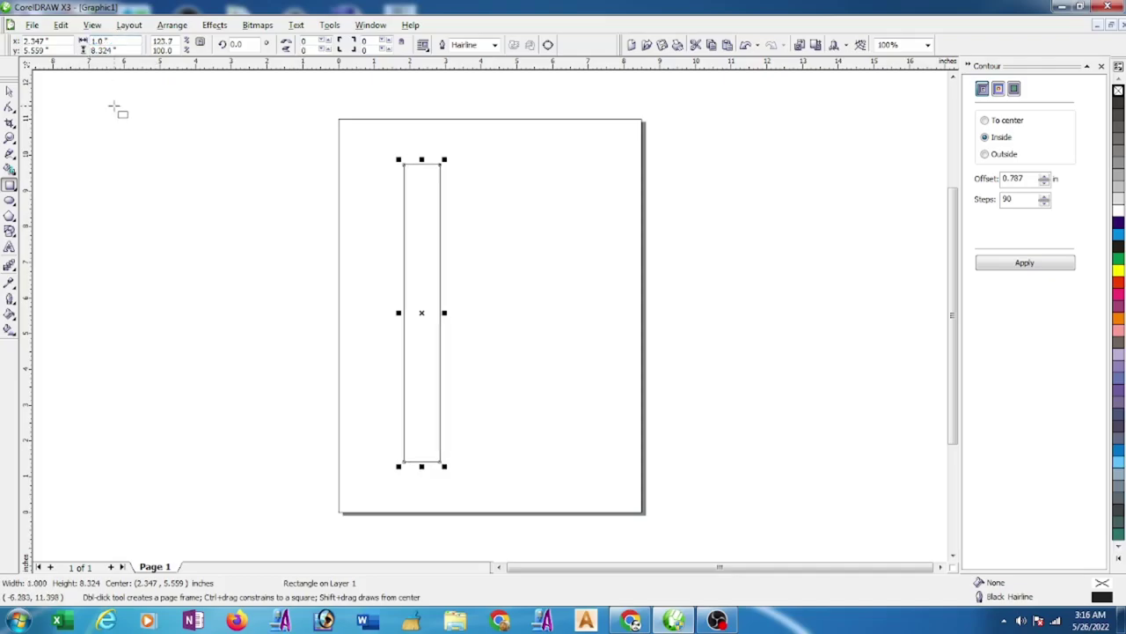
# Step: Draw a small rectangle just right of the tall rectangle's middle
pyautogui.click(9, 91)
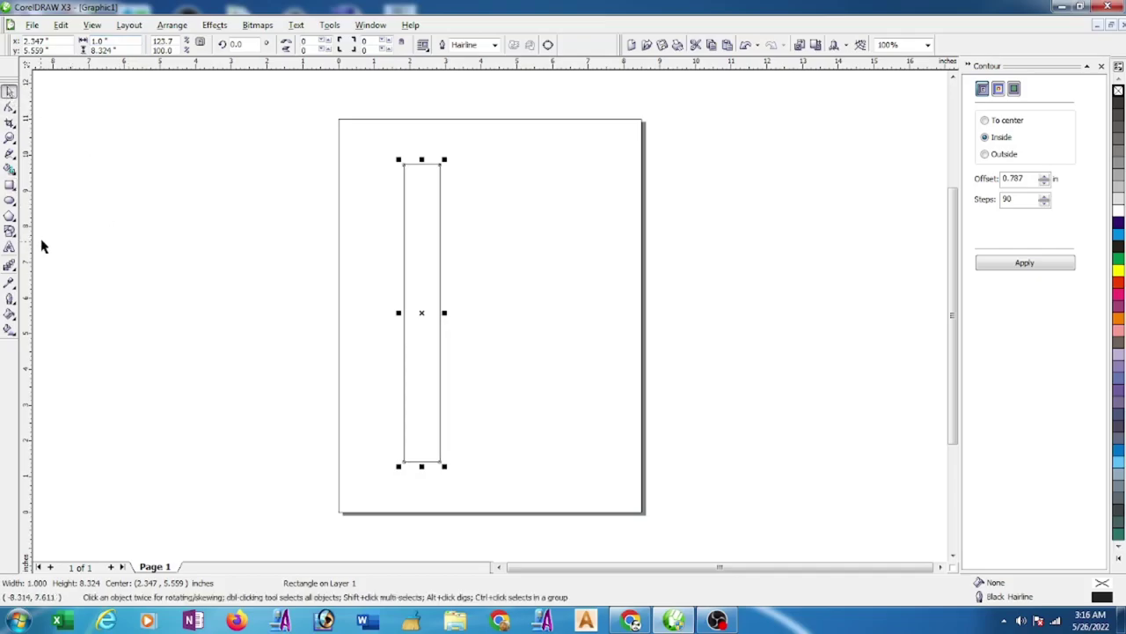
pyautogui.click(9, 186)
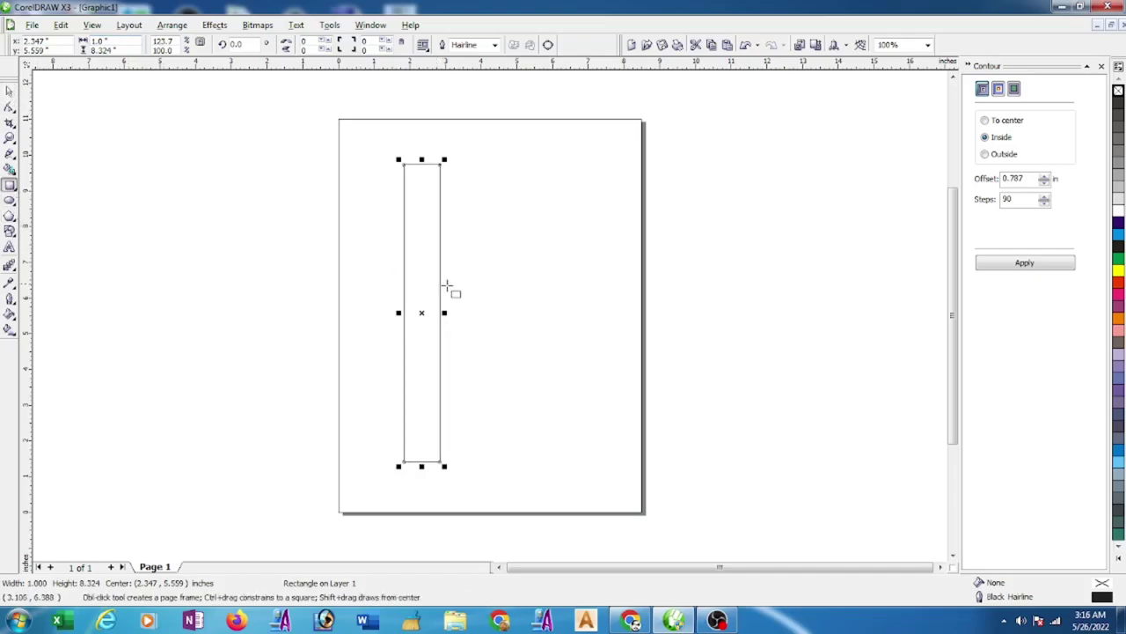
pyautogui.moveTo(451, 281); pyautogui.dragTo(489, 301)
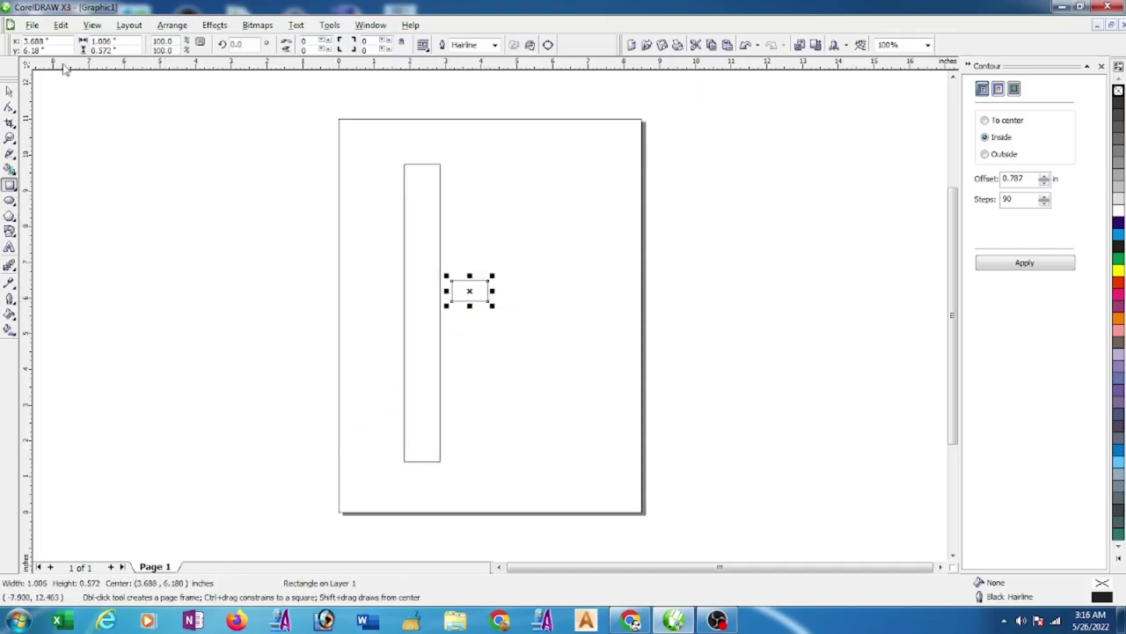
# Step: Change the document measurement units to millimetres
pyautogui.click(10, 91)
pyautogui.click(154, 172)
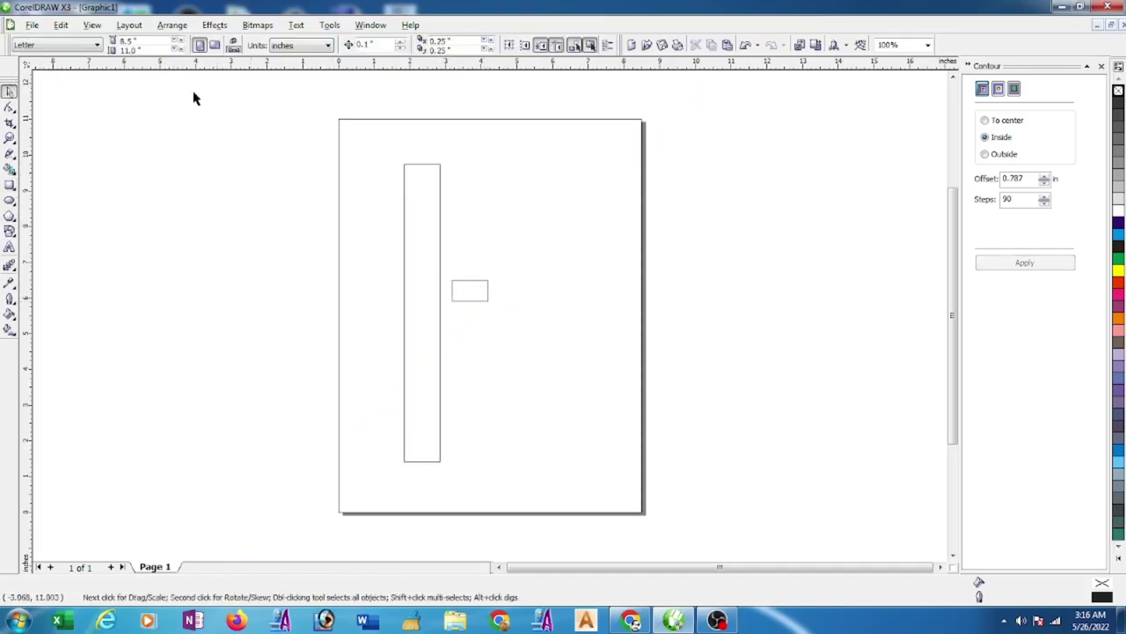
pyautogui.click(461, 285)
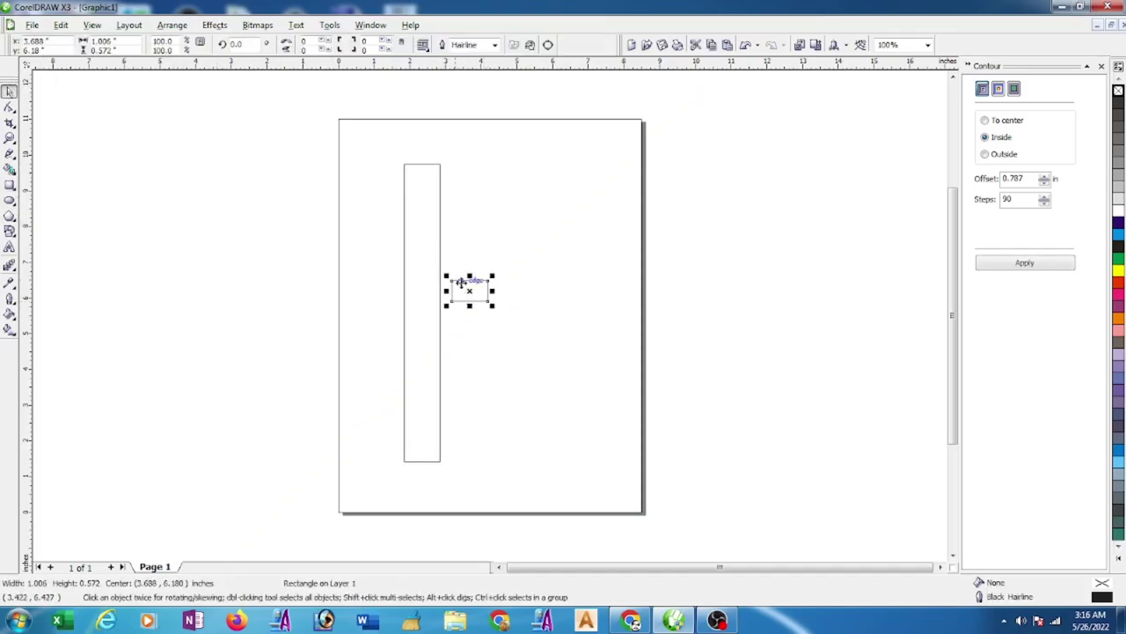
pyautogui.click(107, 40)
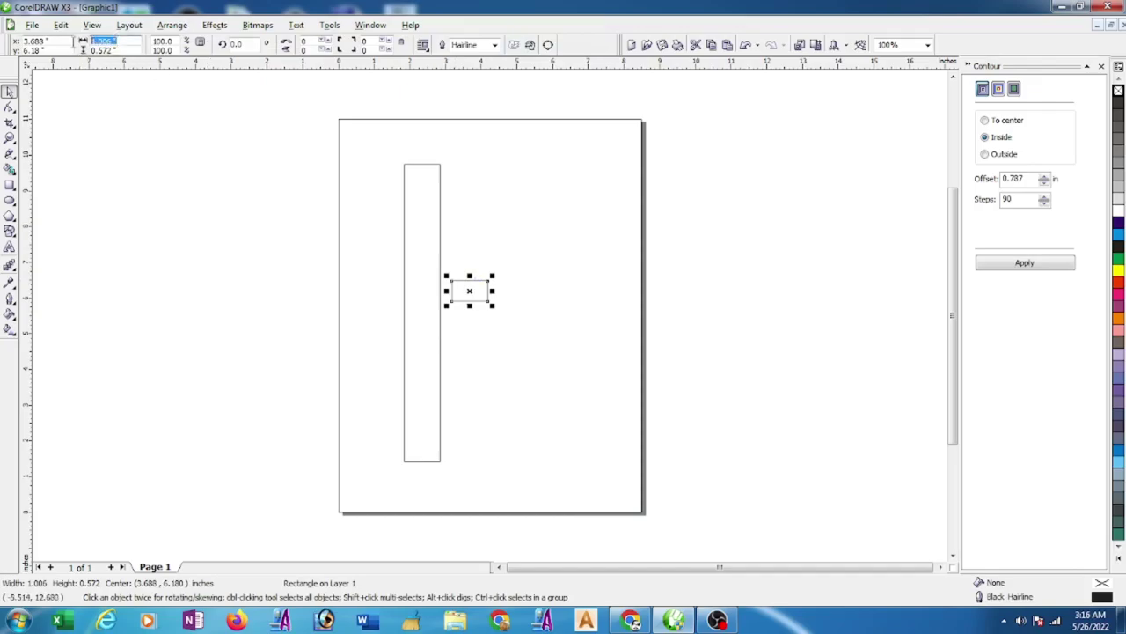
pyautogui.click(252, 90)
pyautogui.click(299, 45)
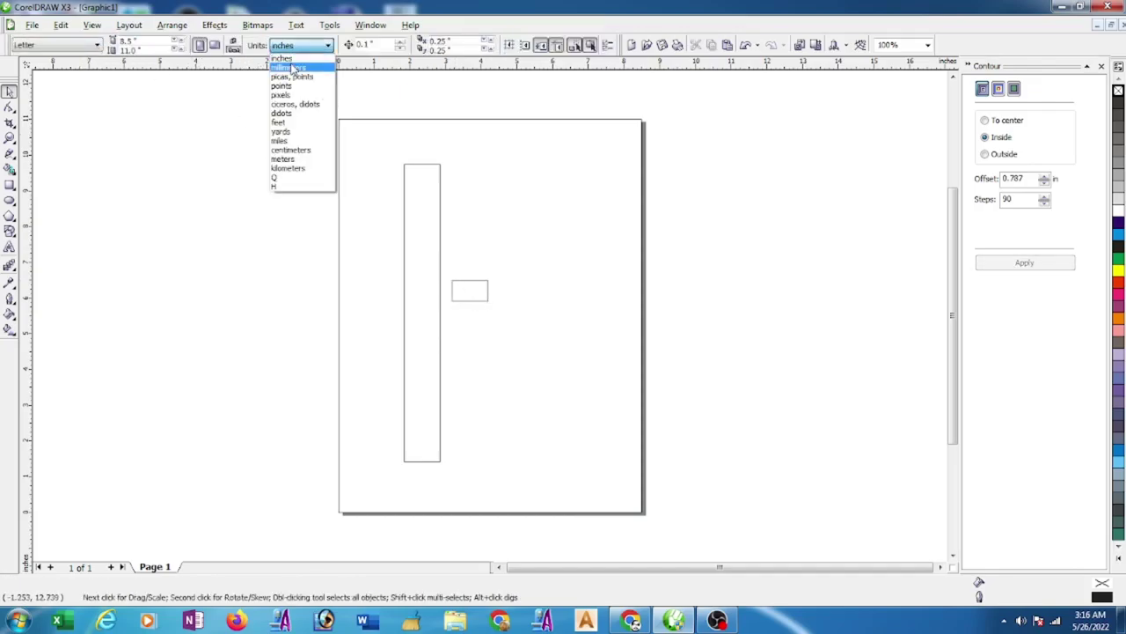
pyautogui.click(293, 69)
# Step: Resize the small rectangle to 32 mm wide and 12 mm tall
pyautogui.click(463, 282)
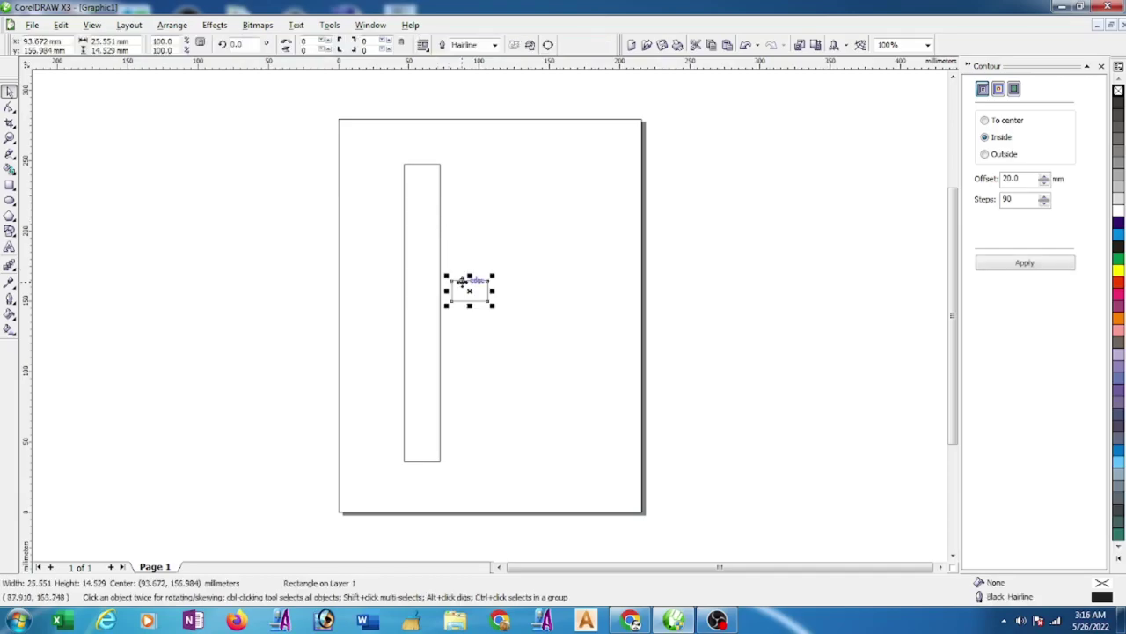
pyautogui.click(110, 41)
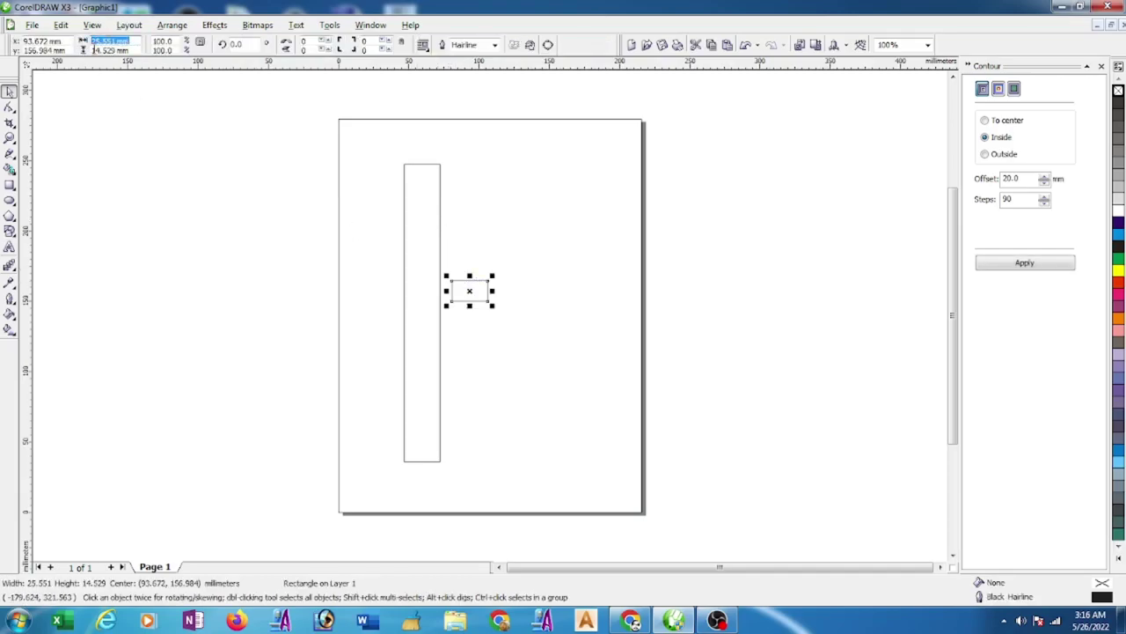
pyautogui.write('32')
pyautogui.press('Return')
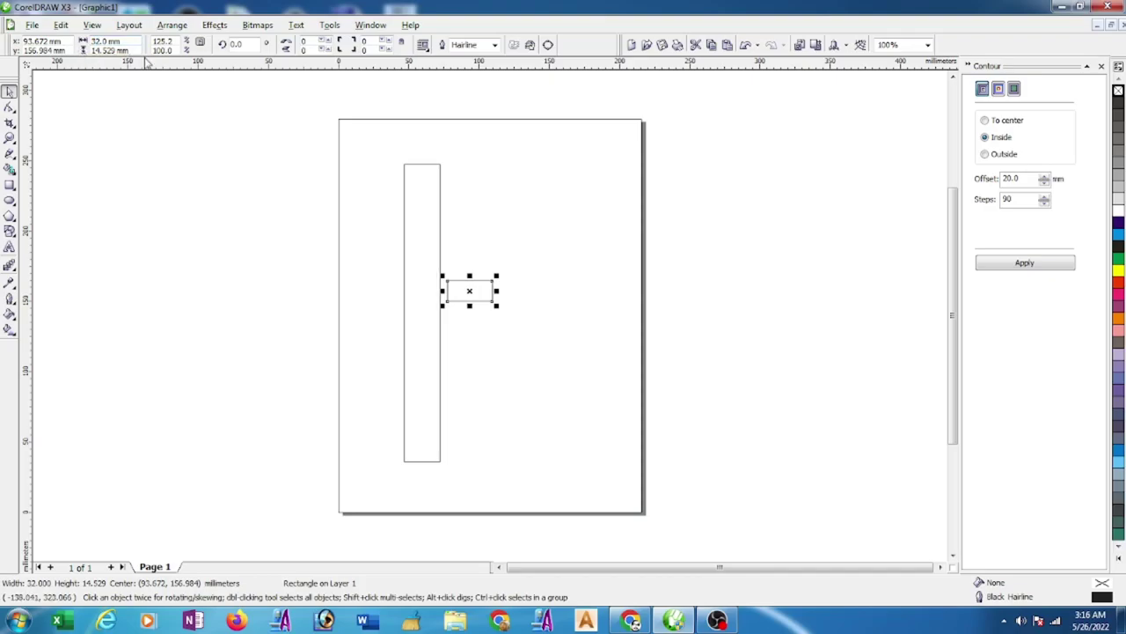
pyautogui.click(138, 49)
pyautogui.write('6')
pyautogui.press('Return')
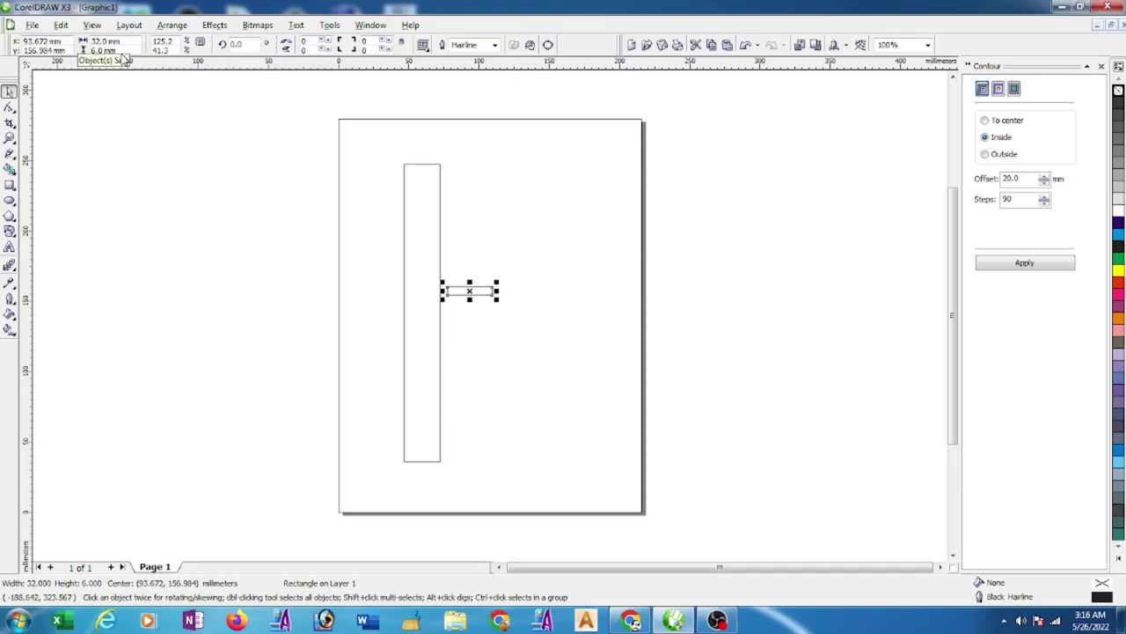
pyautogui.write('12')
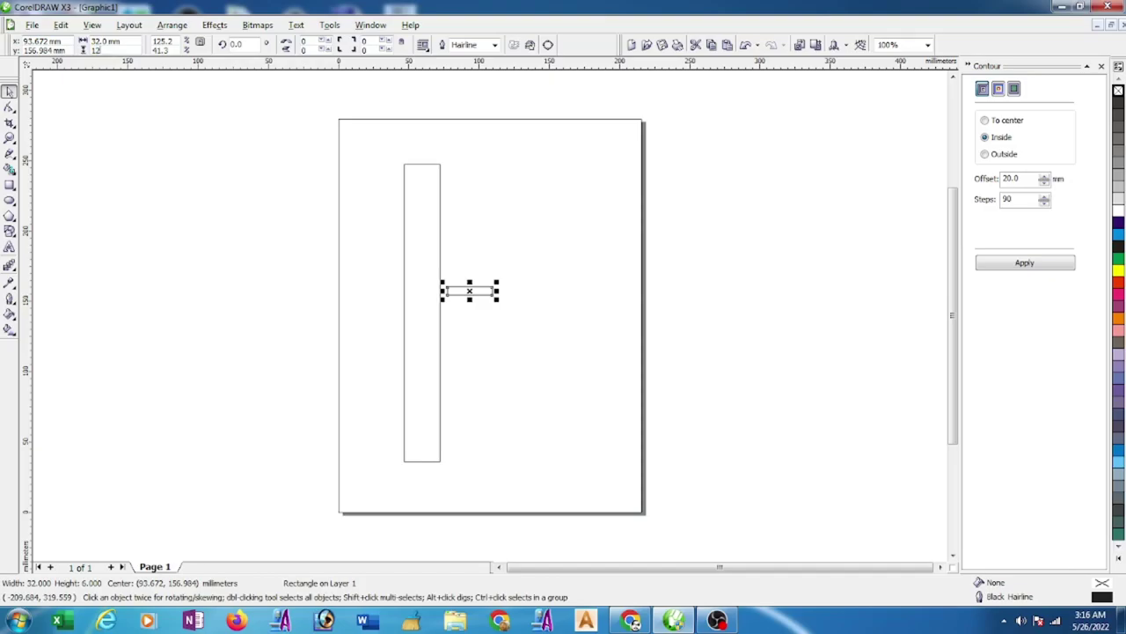
pyautogui.press('Return')
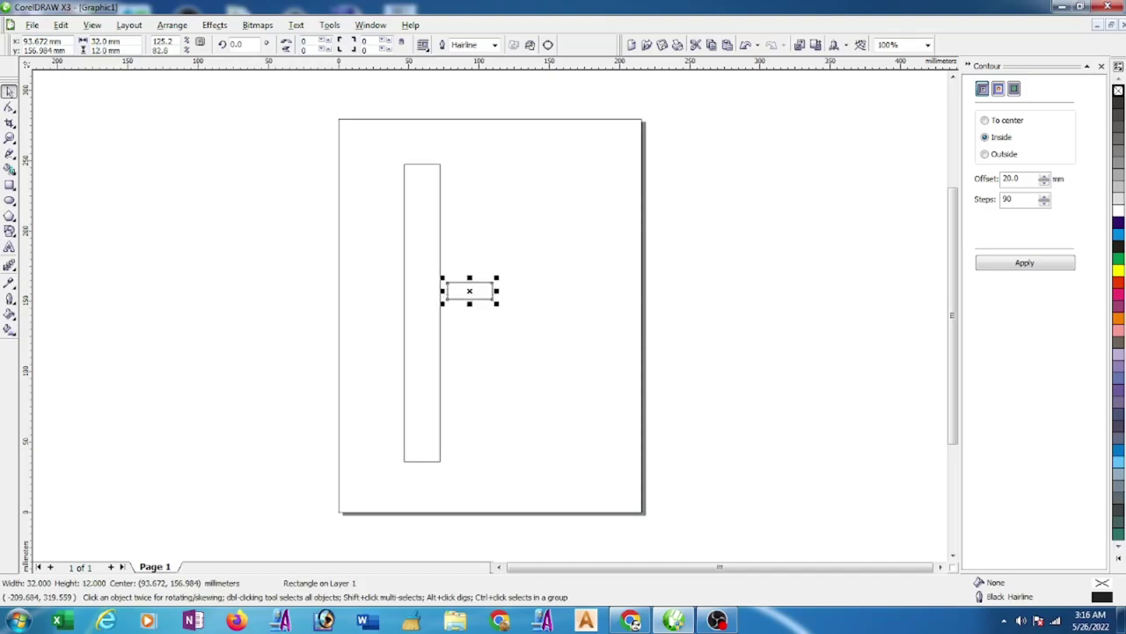
# Step: Zoom in and place a vertical guideline through the small rectangle's centre at 93.672 mm
pyautogui.click(519, 245)
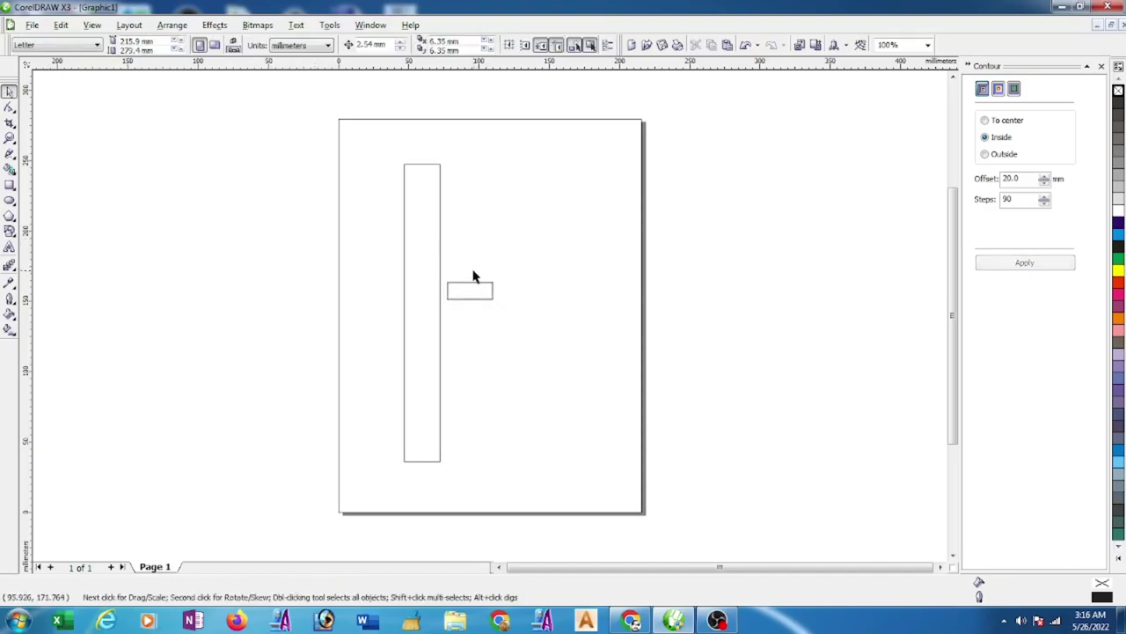
pyautogui.scroll(1, 481, 340)
pyautogui.scroll(1, 493, 337)
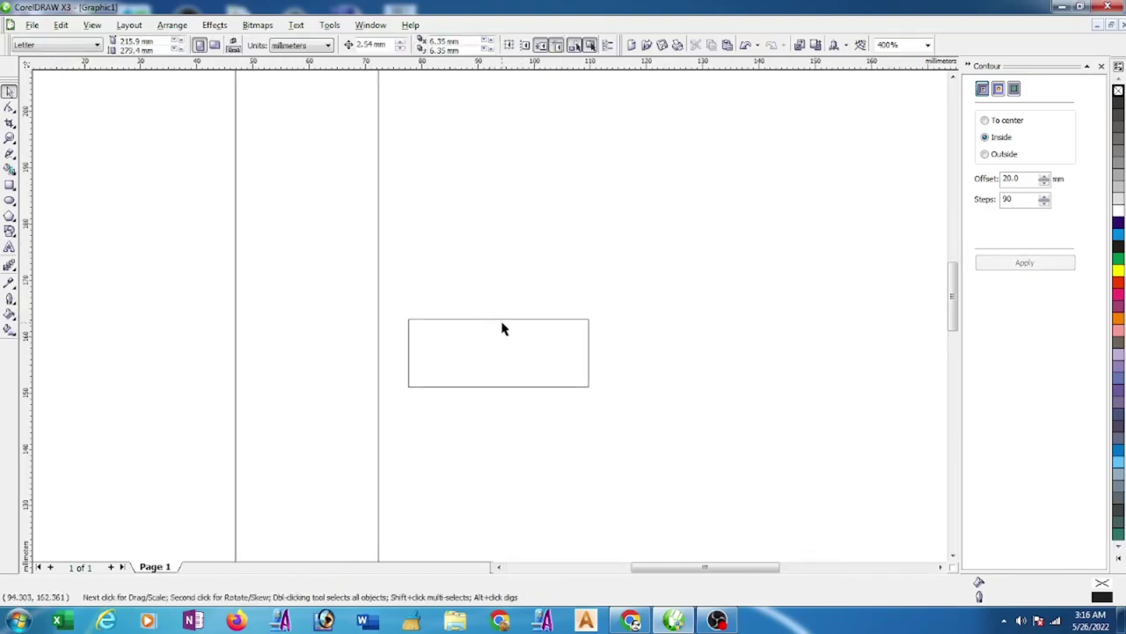
pyautogui.click(501, 321)
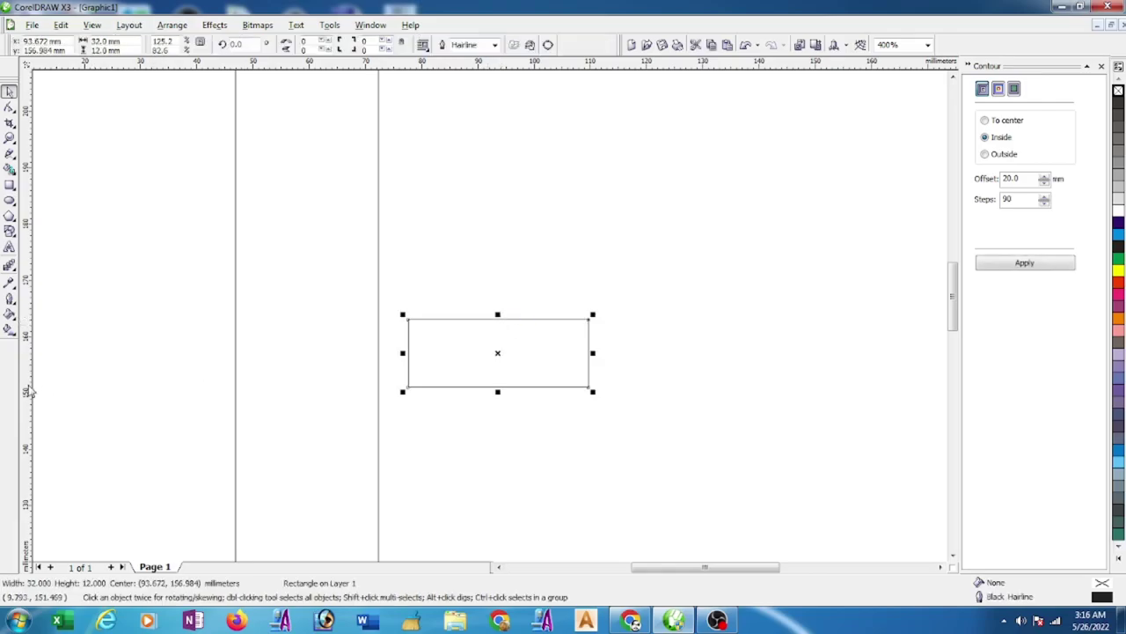
pyautogui.moveTo(29, 393); pyautogui.dragTo(493, 372)
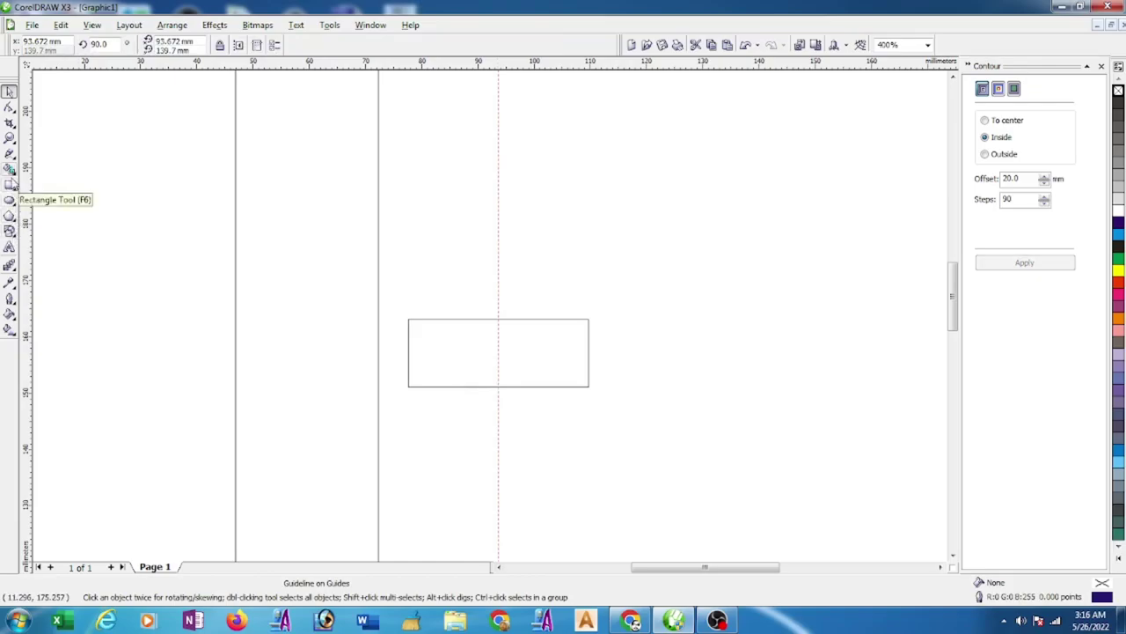
# Step: Draw a 3-point arc from the small rectangle's left edge down to the guideline
pyautogui.click(11, 157)
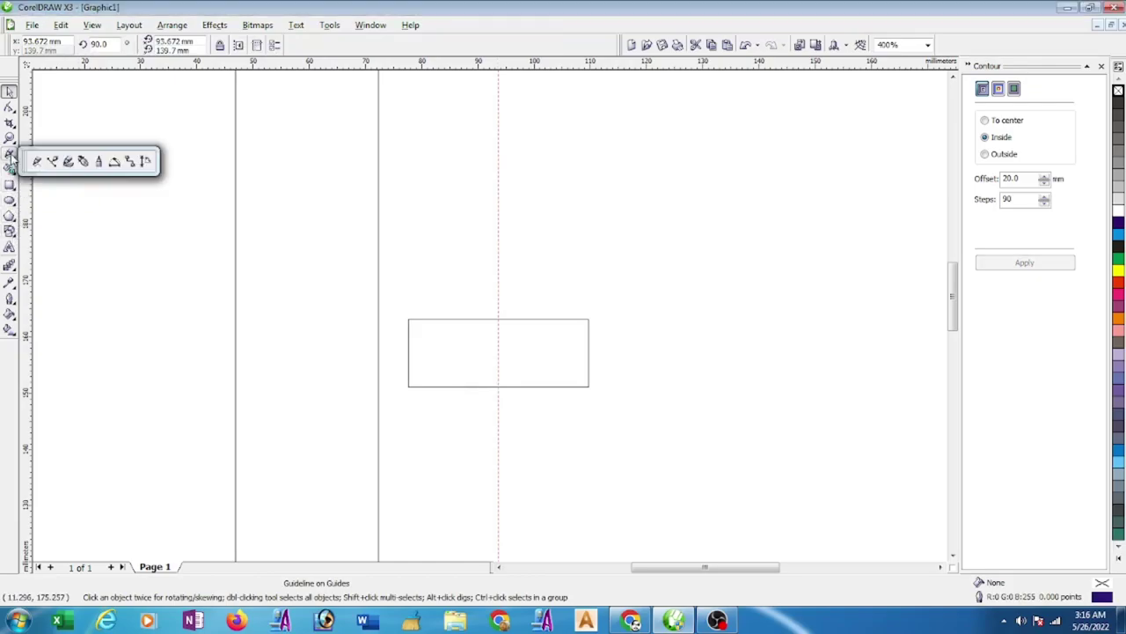
pyautogui.click(113, 156)
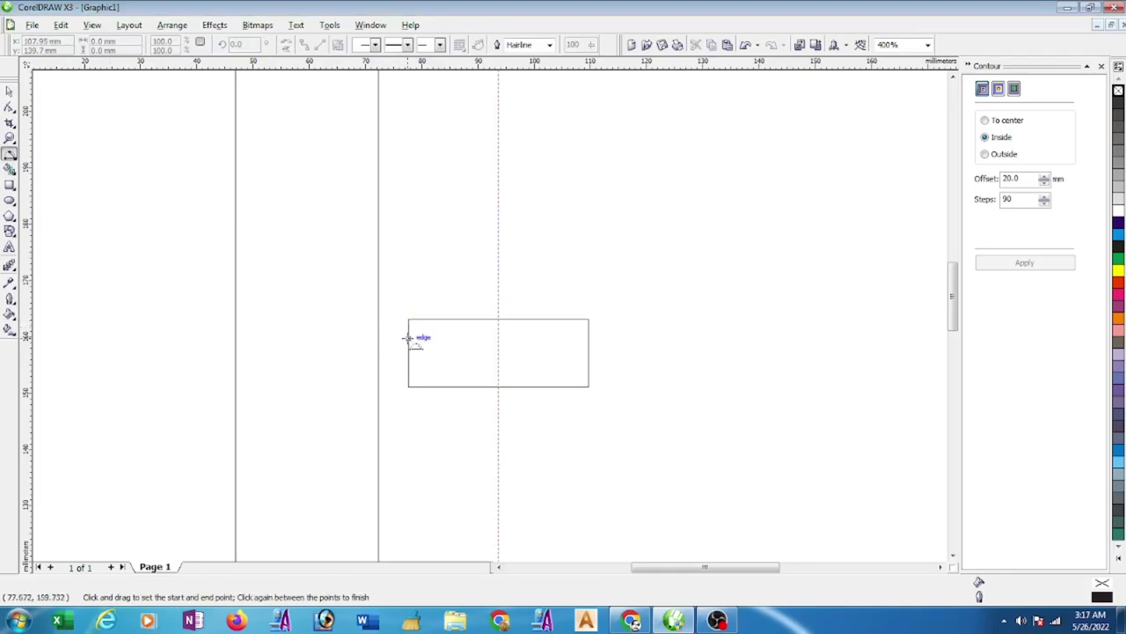
pyautogui.moveTo(409, 342); pyautogui.dragTo(498, 387)
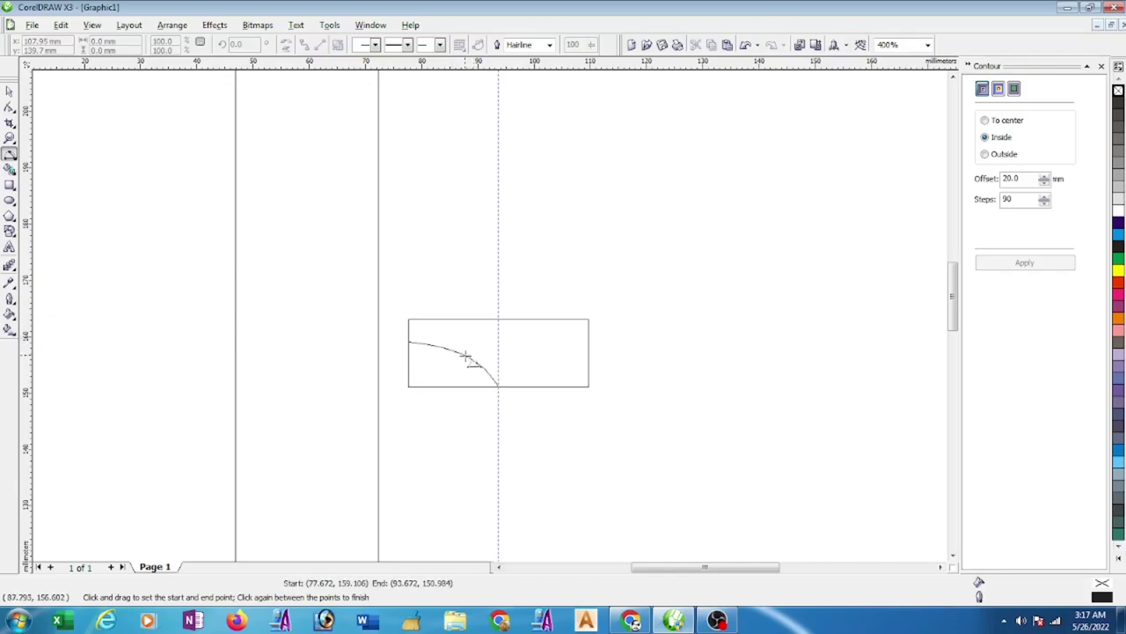
pyautogui.click(451, 353)
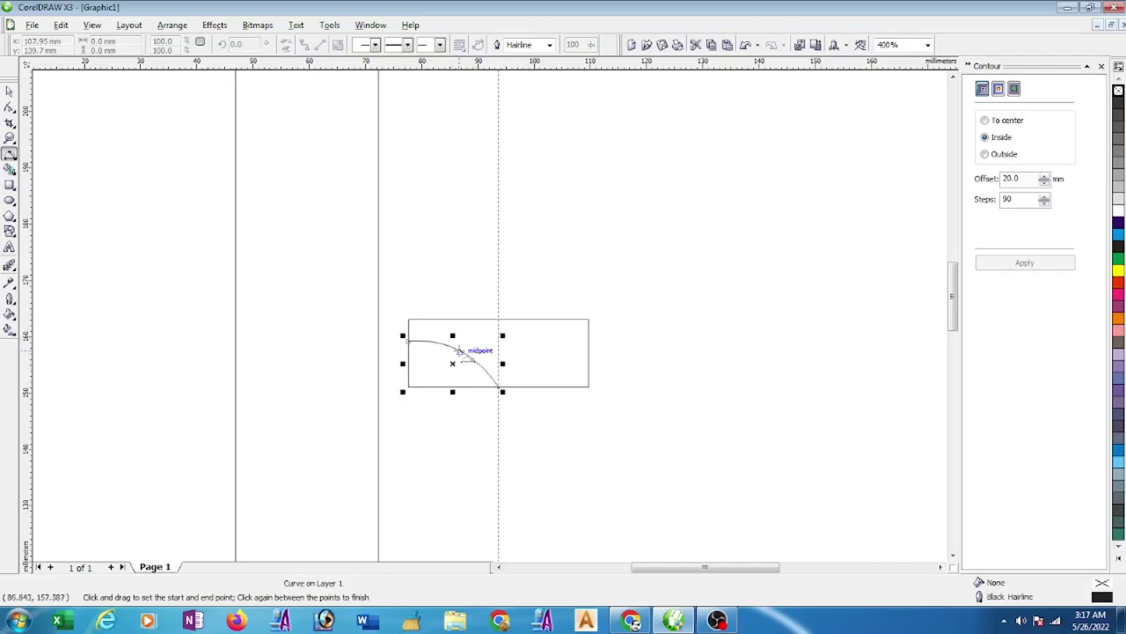
# Step: Mirror a copy of the arc to the right side of the guideline
pyautogui.press('space')
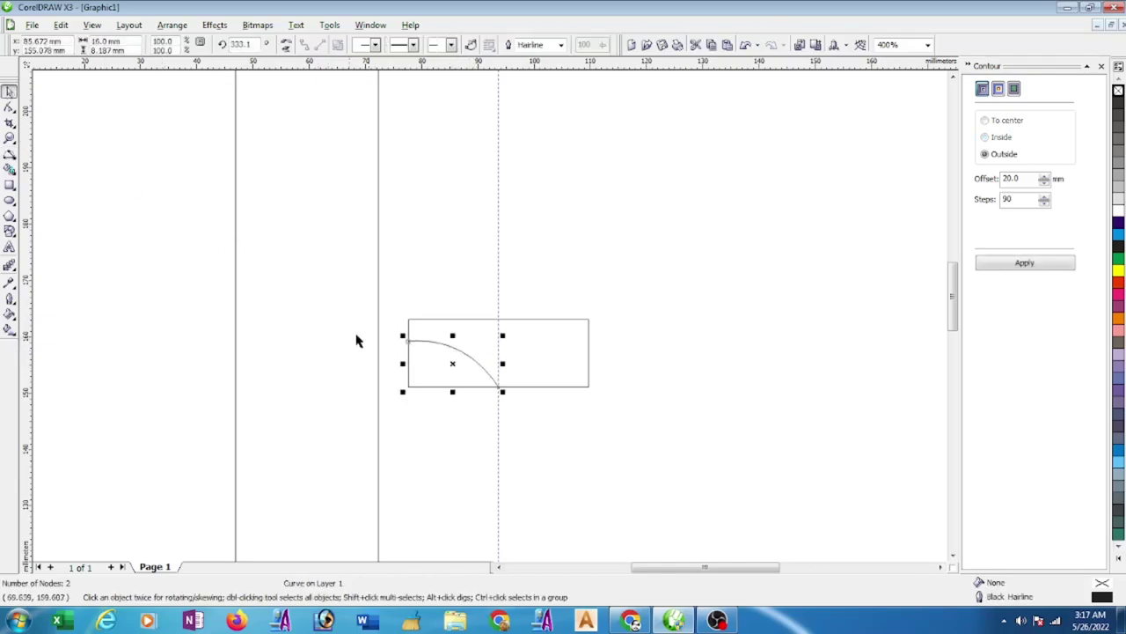
pyautogui.keyDown('ctrl'); pyautogui.moveTo(402, 363); pyautogui.dragTo(593, 364); pyautogui.keyUp('ctrl')
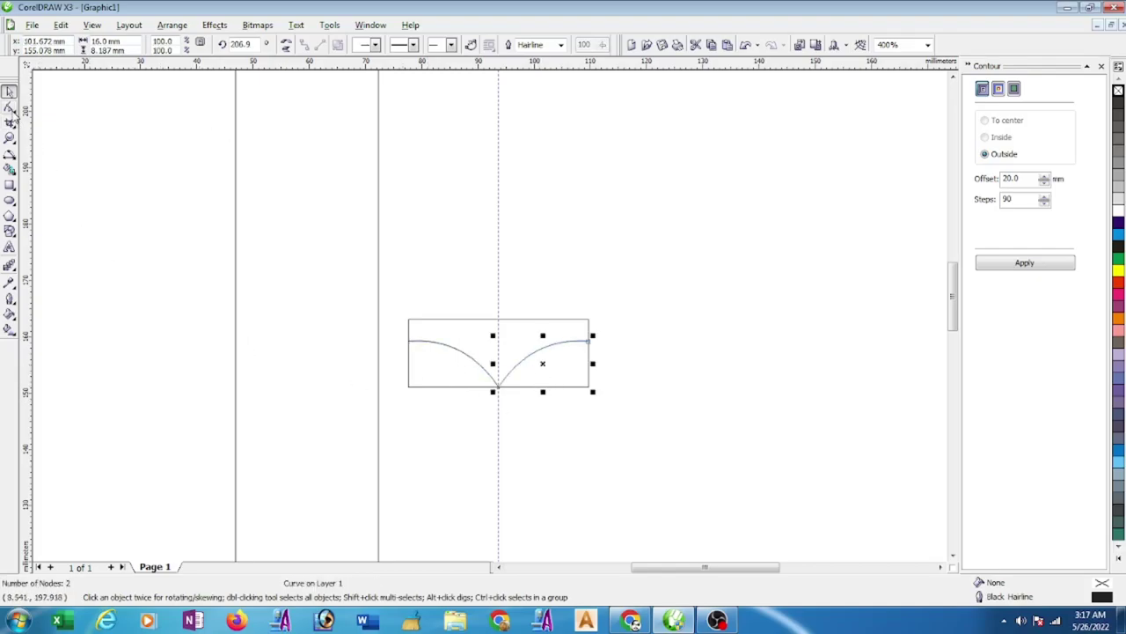
pyautogui.click(12, 109)
# Step: Delete the rectangle's lower segments below the arcs and select the three remaining profile pieces
pyautogui.click(52, 114)
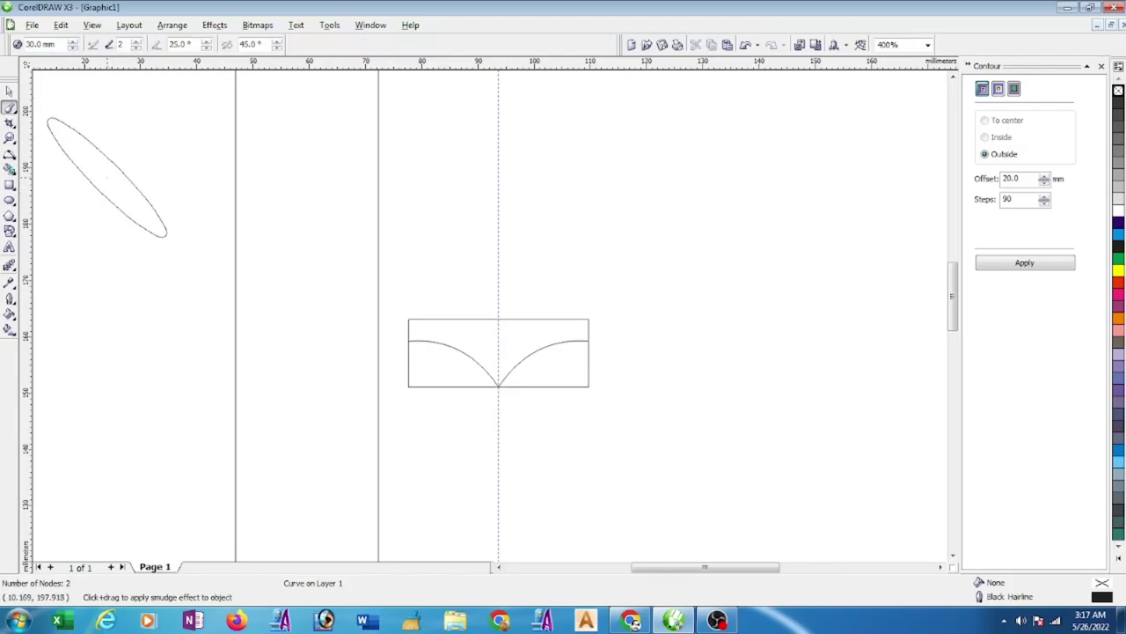
pyautogui.click(10, 123)
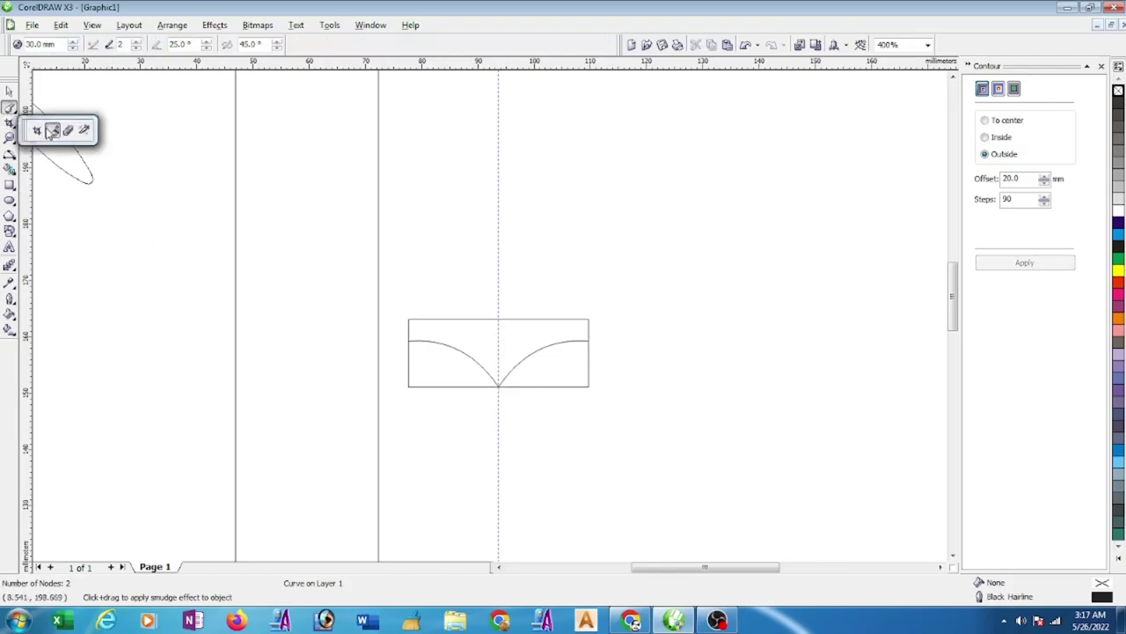
pyautogui.click(83, 130)
pyautogui.moveTo(402, 370); pyautogui.dragTo(426, 387)
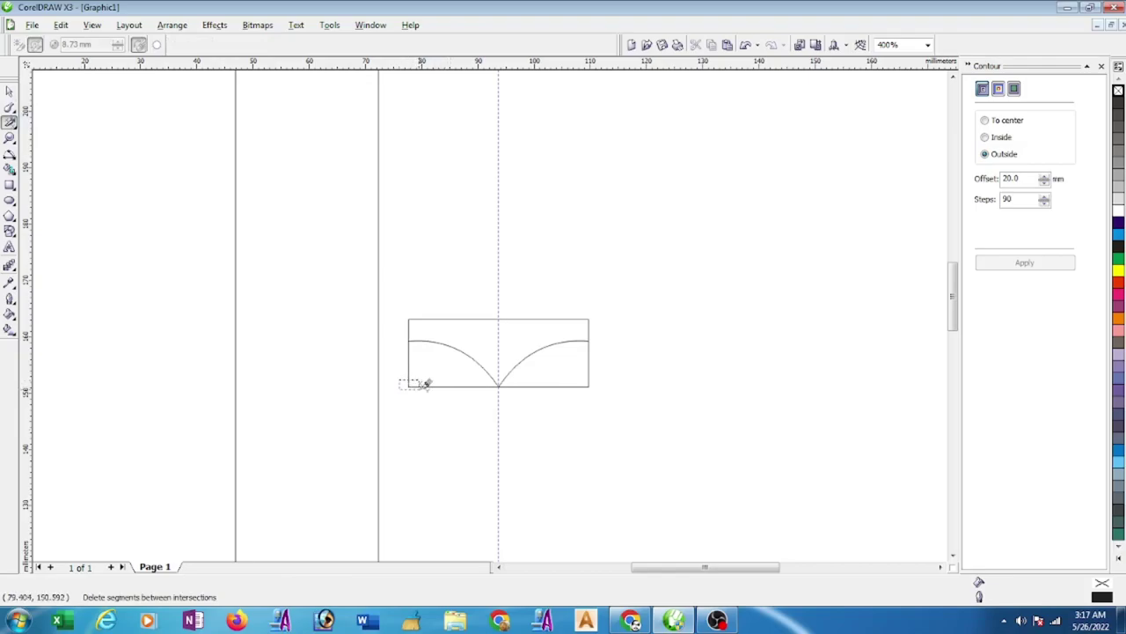
pyautogui.moveTo(551, 382); pyautogui.dragTo(616, 416)
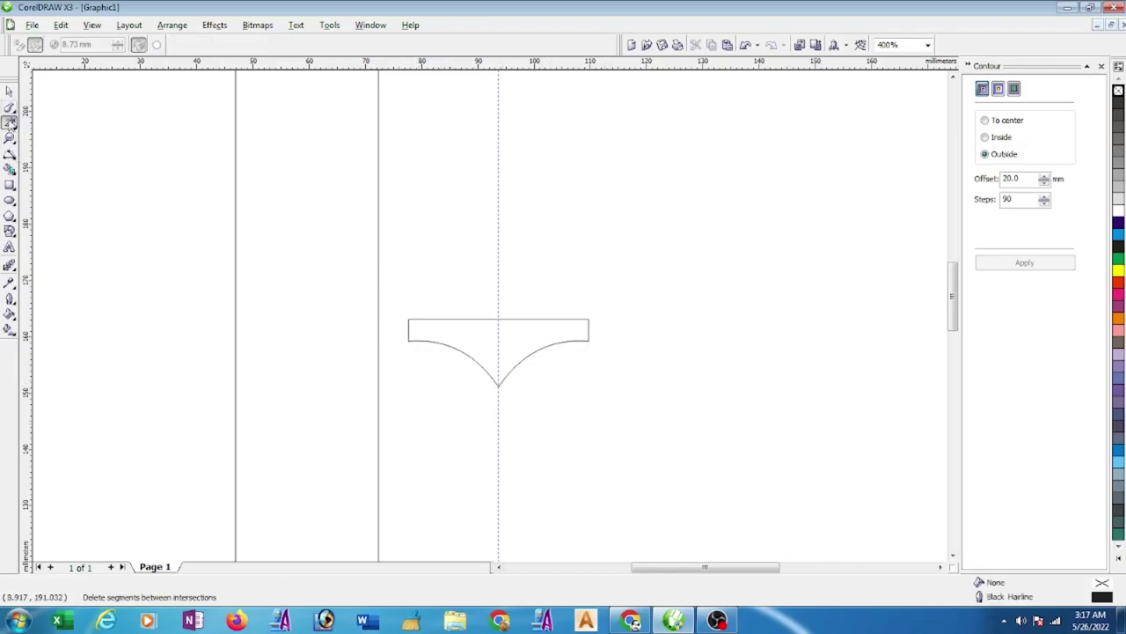
pyautogui.click(9, 91)
pyautogui.moveTo(399, 289); pyautogui.dragTo(604, 418)
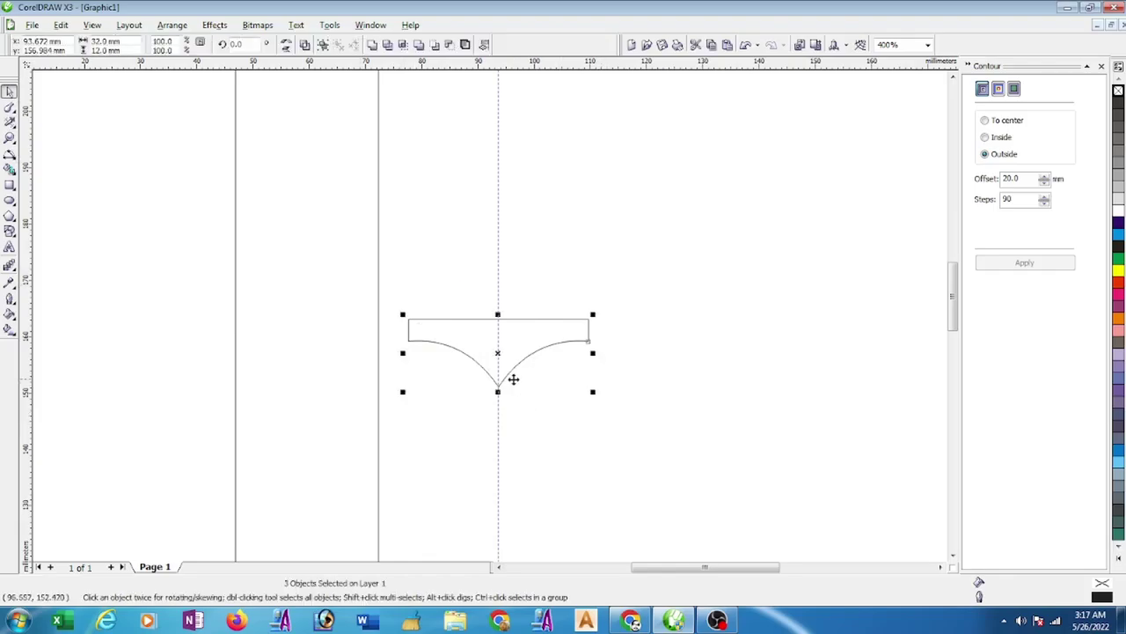
# Step: Combine the pieces into one curve and move its point onto the tall rectangle's right edge
pyautogui.click(304, 44)
pyautogui.moveTo(510, 354)
pyautogui.mouseDown()
pyautogui.moveTo(446, 331)
pyautogui.moveTo(380, 393)
pyautogui.mouseUp()
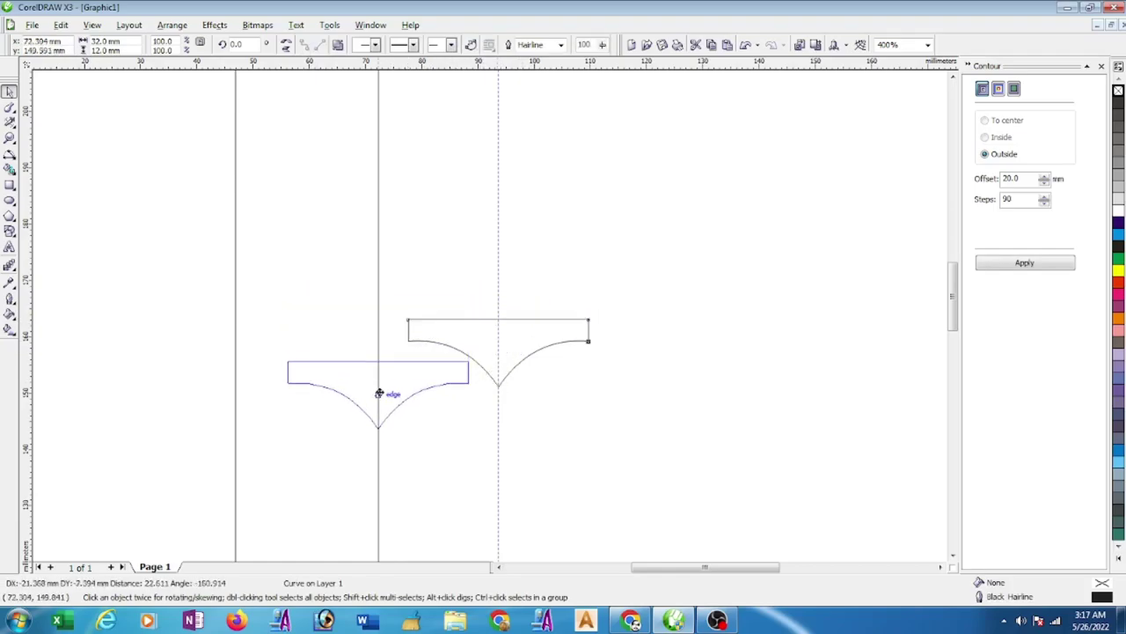
pyautogui.moveTo(379, 393); pyautogui.dragTo(373, 384)
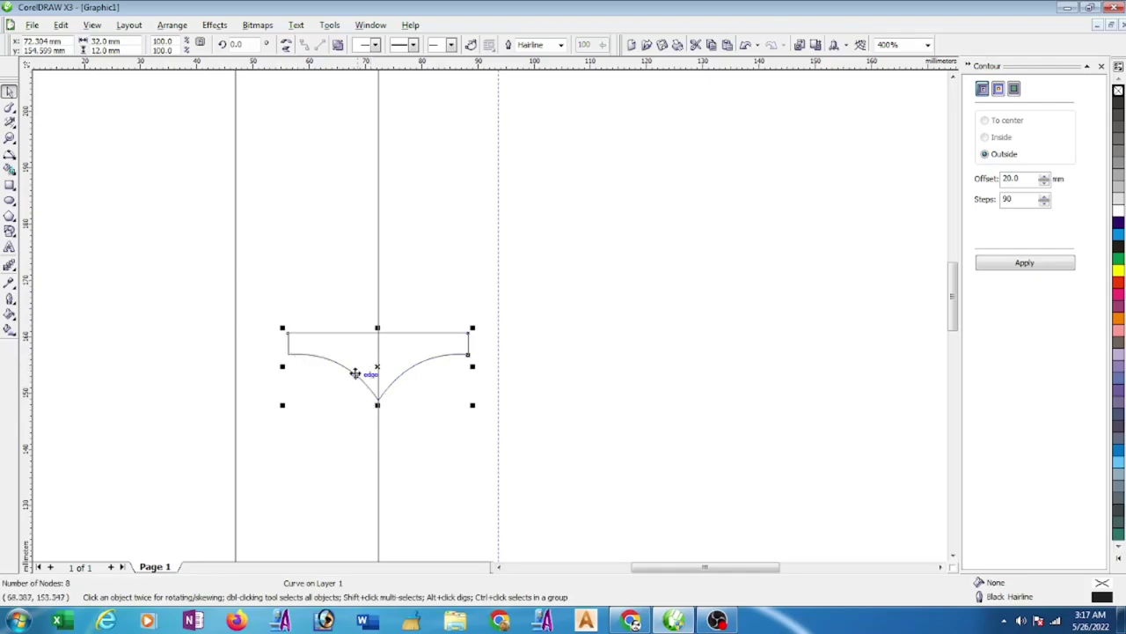
pyautogui.click(236, 299)
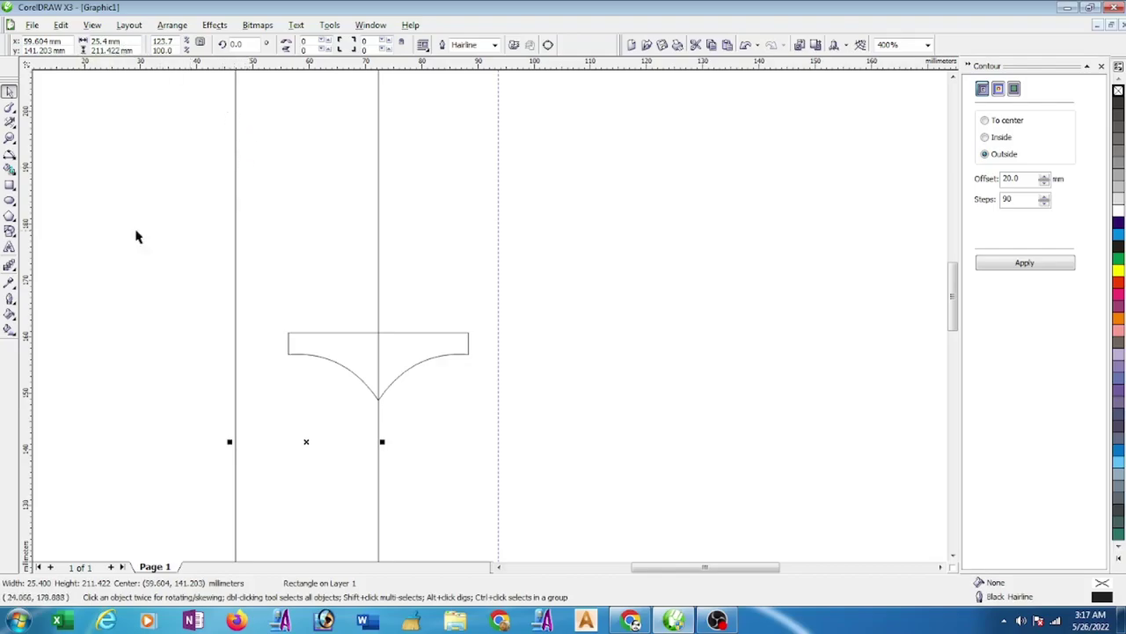
# Step: Draw a 16 × 6 mm rectangle under the left arc, its bottom level with the point
pyautogui.click(9, 184)
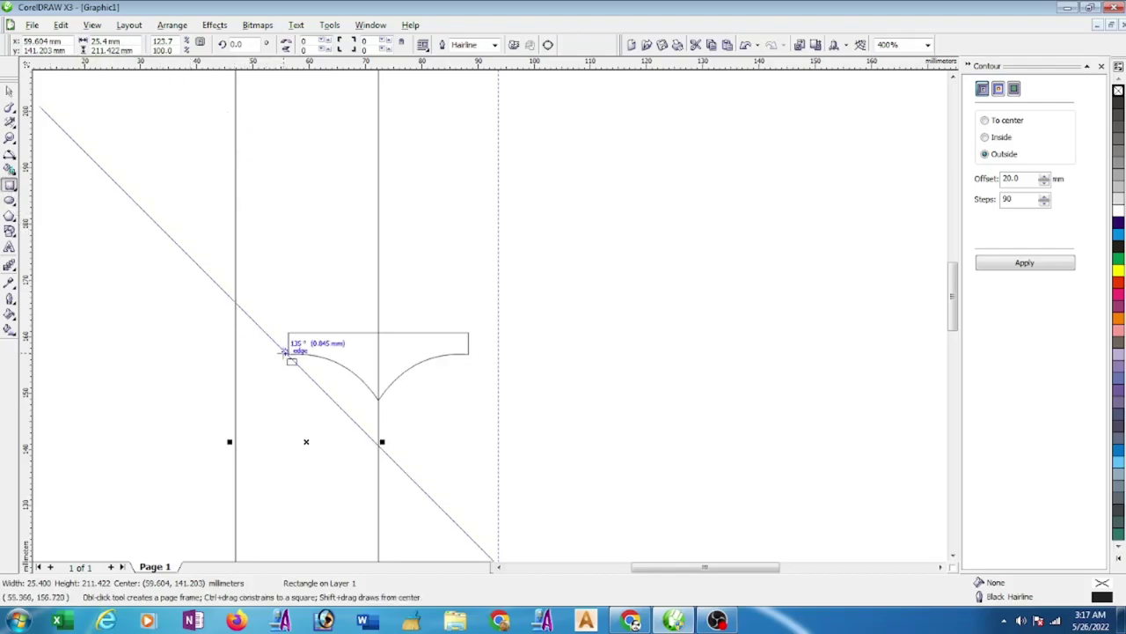
pyautogui.moveTo(288, 354); pyautogui.dragTo(380, 403)
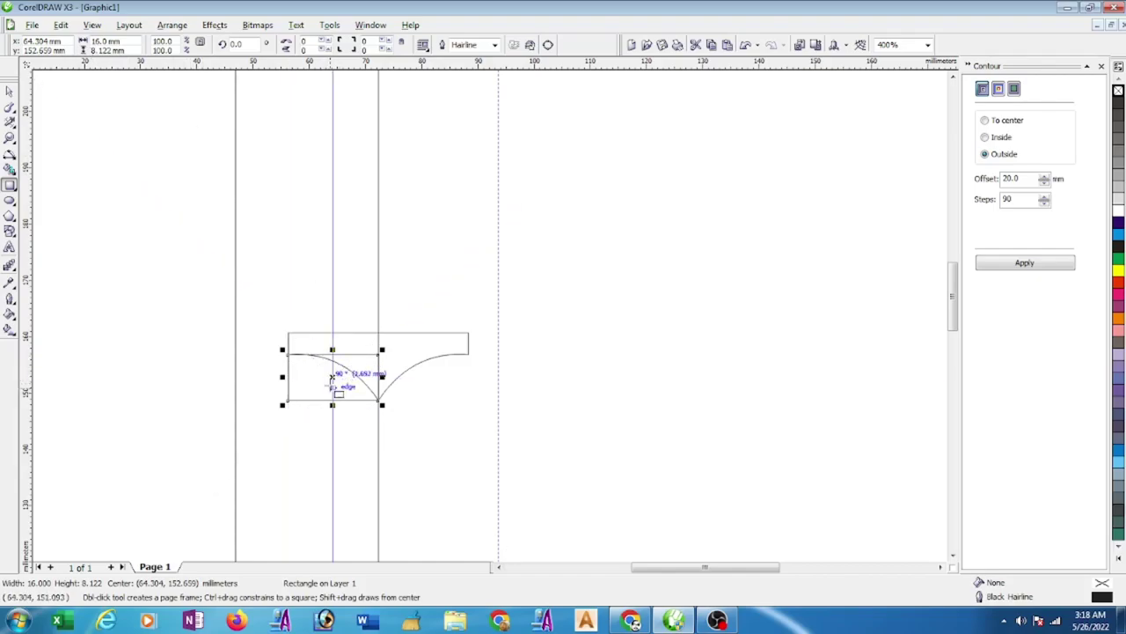
pyautogui.moveTo(331, 405); pyautogui.dragTo(330, 392)
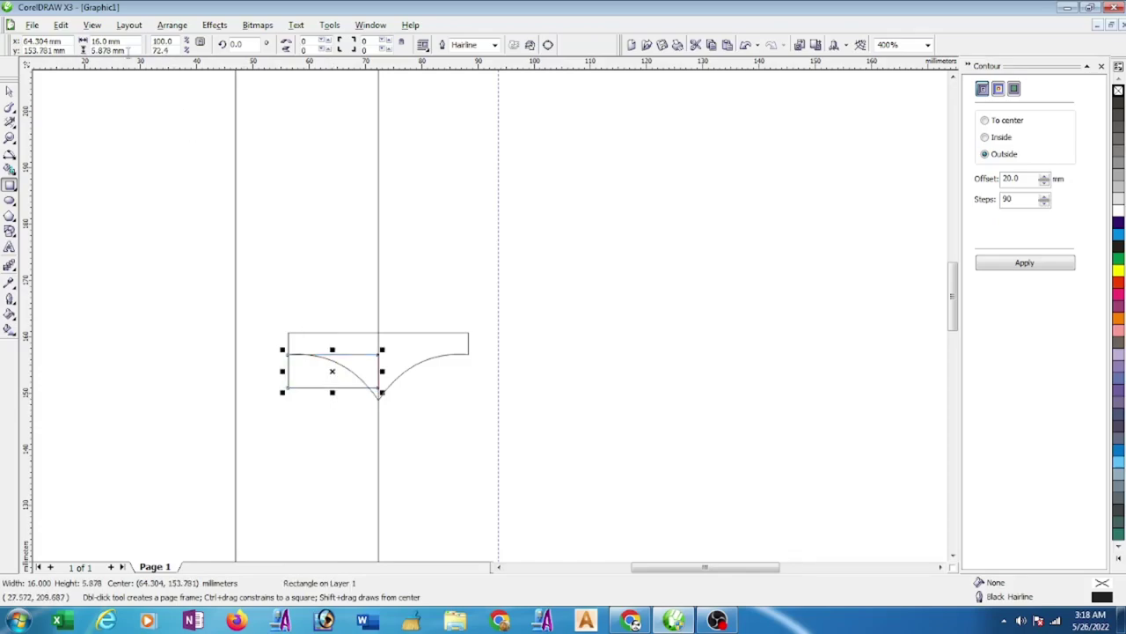
pyautogui.moveTo(128, 51); pyautogui.dragTo(75, 54)
pyautogui.write('6')
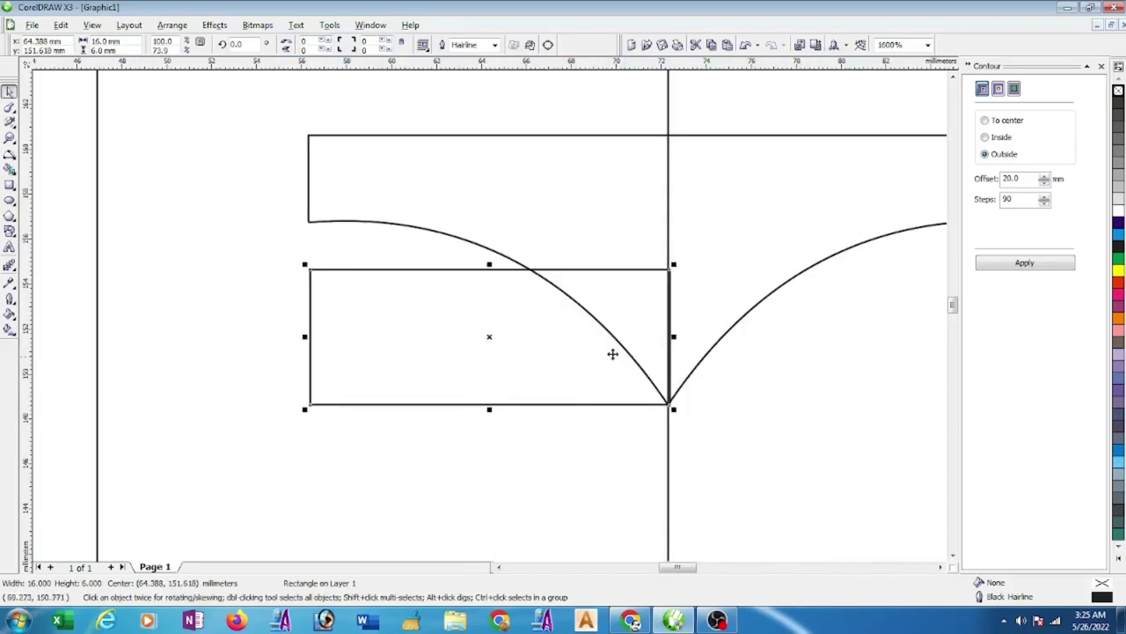
pyautogui.click(725, 410)
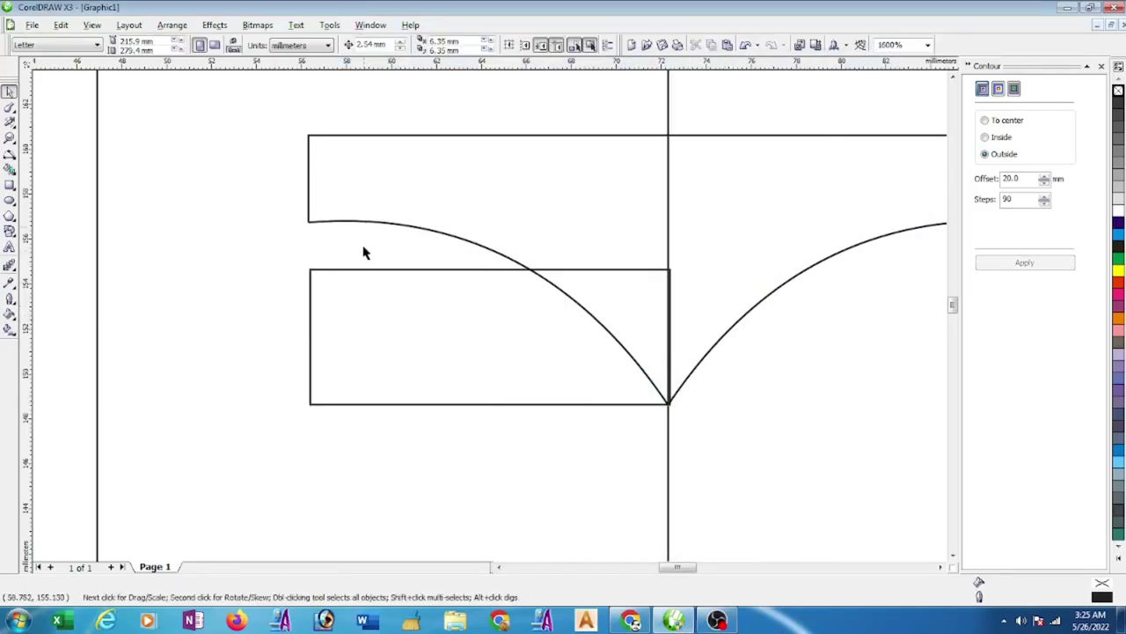
pyautogui.scroll(-1, 490, 322)
pyautogui.scroll(-1, 502, 315)
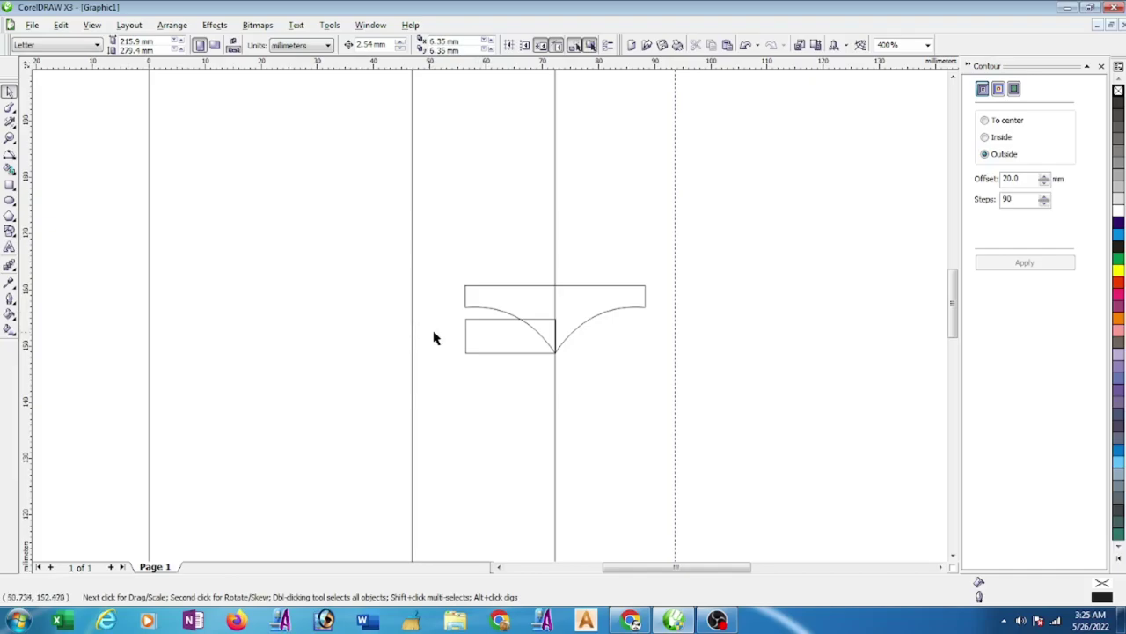
# Step: Stretch the profile curve to 50.8 mm wide across the column, then zoom out
pyautogui.click(466, 349)
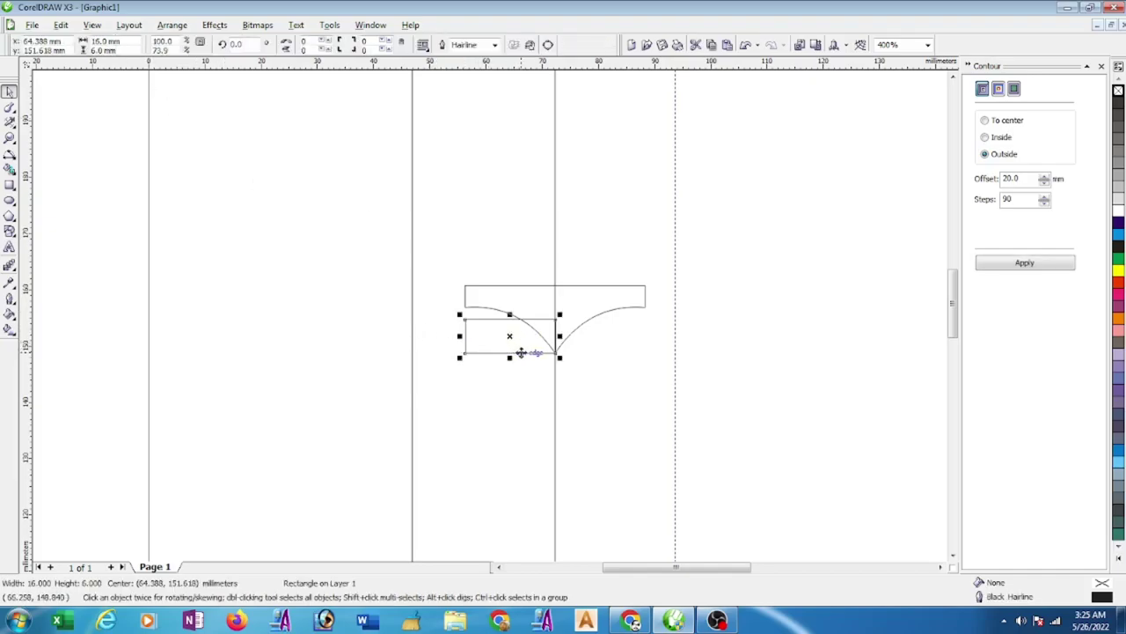
pyautogui.scroll(-1, 521, 352)
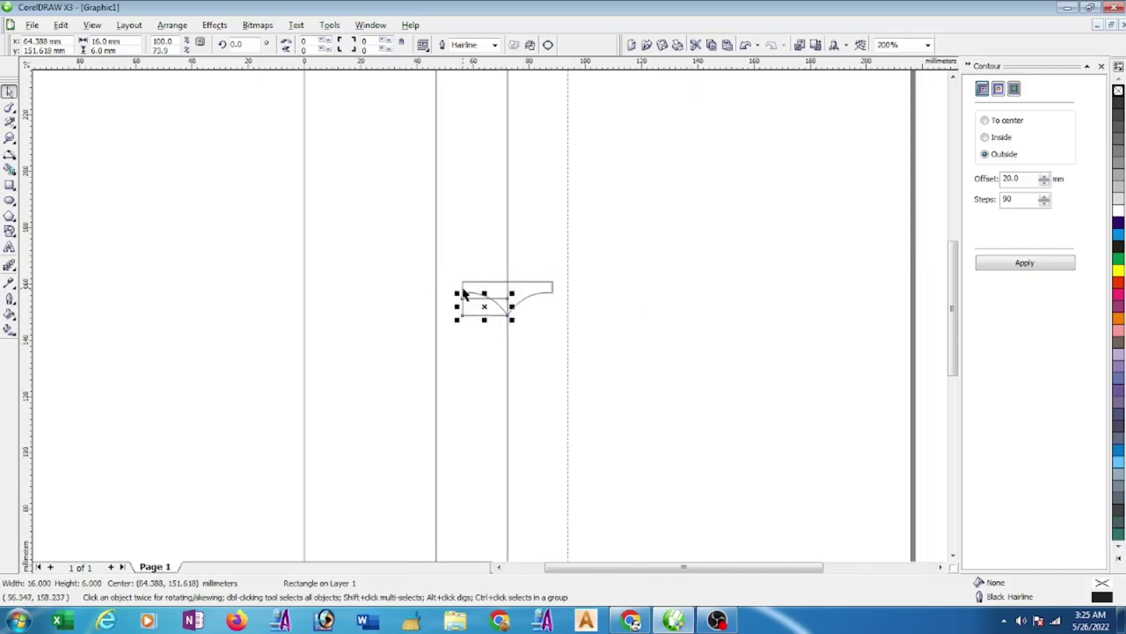
pyautogui.click(464, 293)
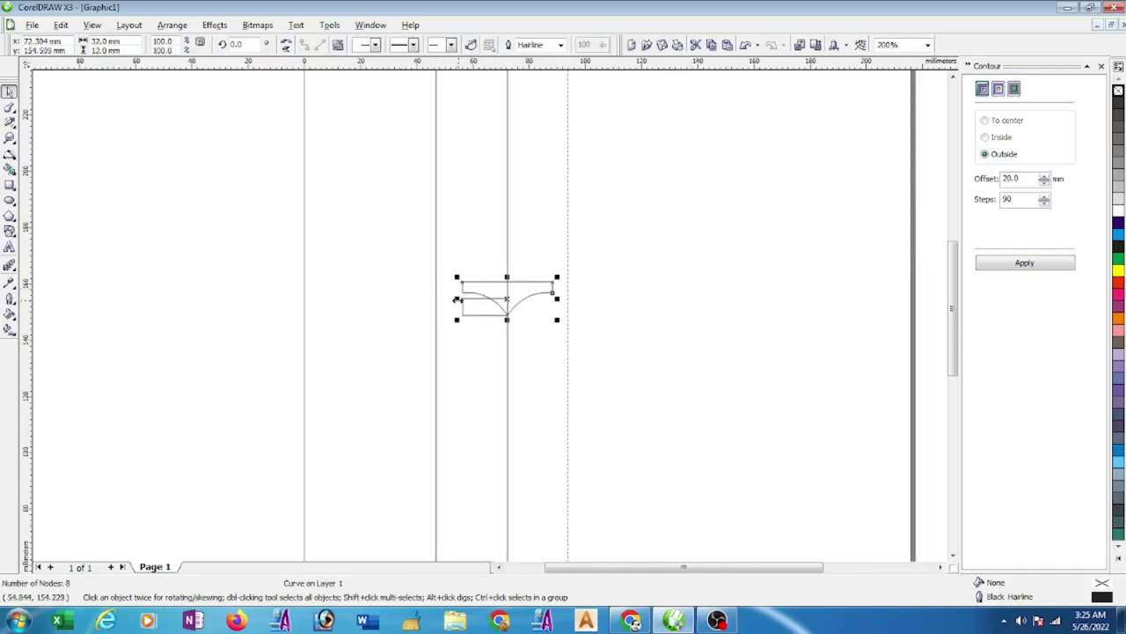
pyautogui.moveTo(457, 300); pyautogui.dragTo(434, 300)
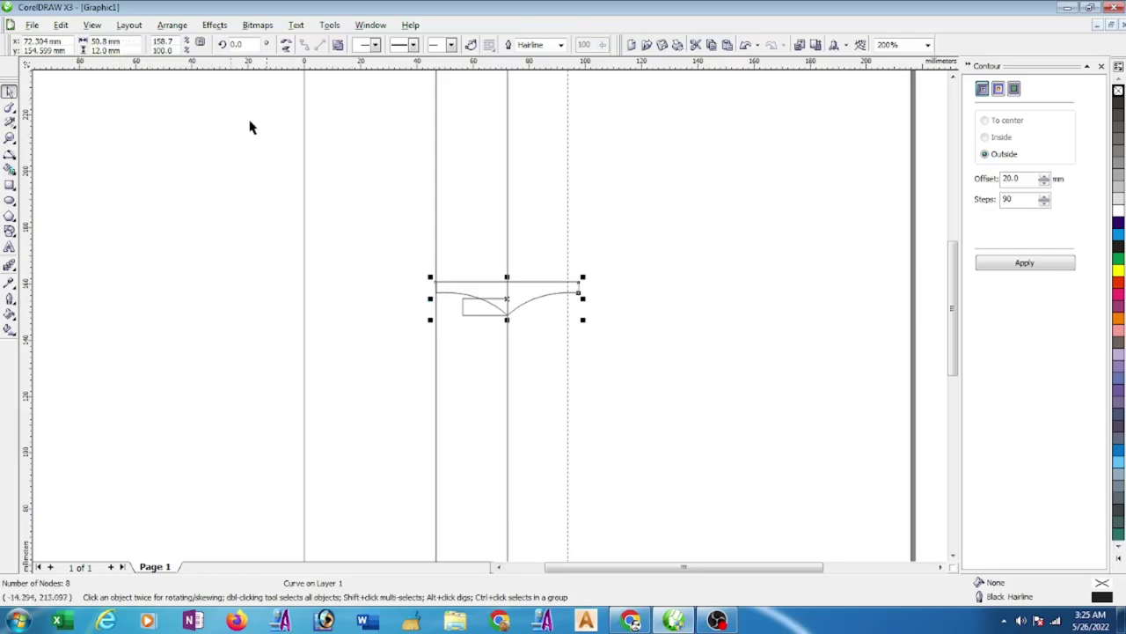
pyautogui.click(605, 279)
pyautogui.scroll(-3, 466, 335)
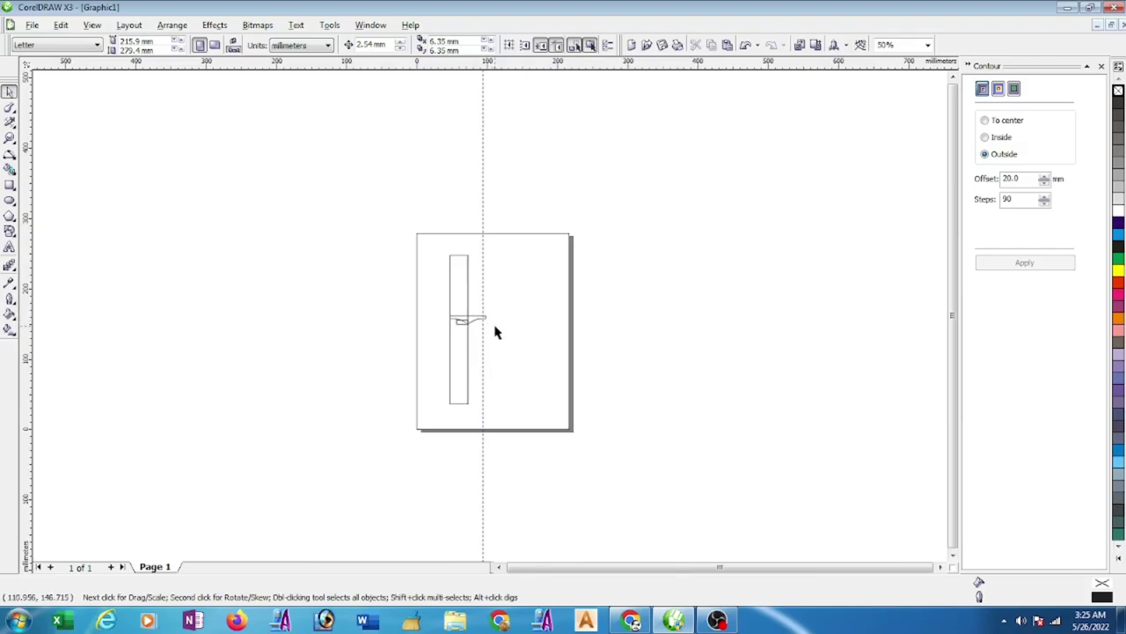
pyautogui.scroll(2, 495, 331)
pyautogui.scroll(1, 511, 349)
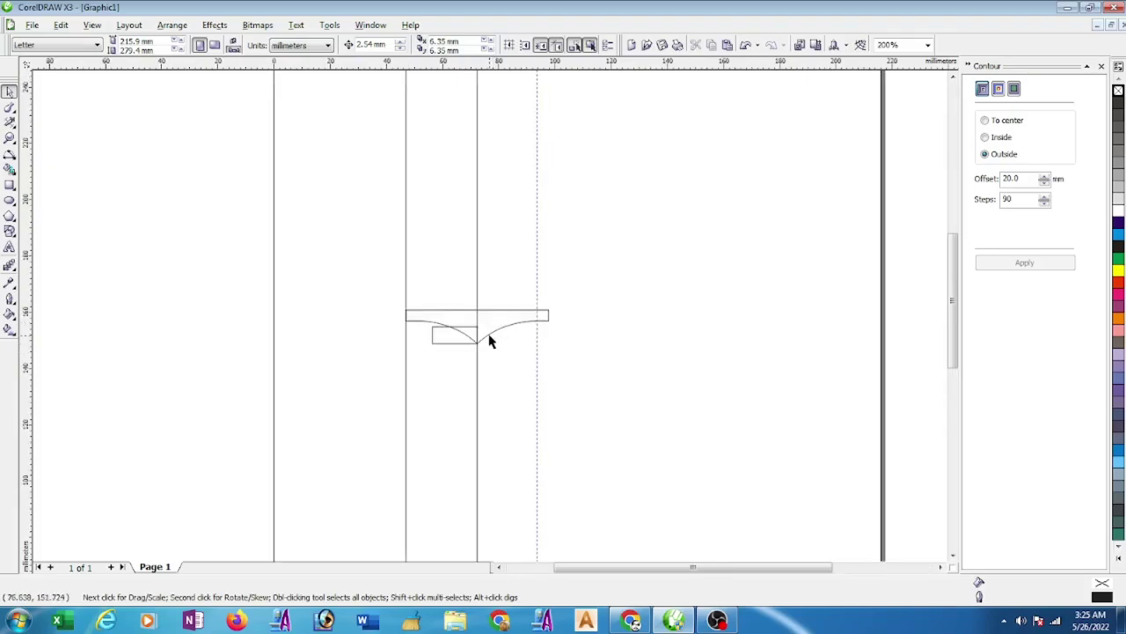
pyautogui.scroll(-1, 490, 342)
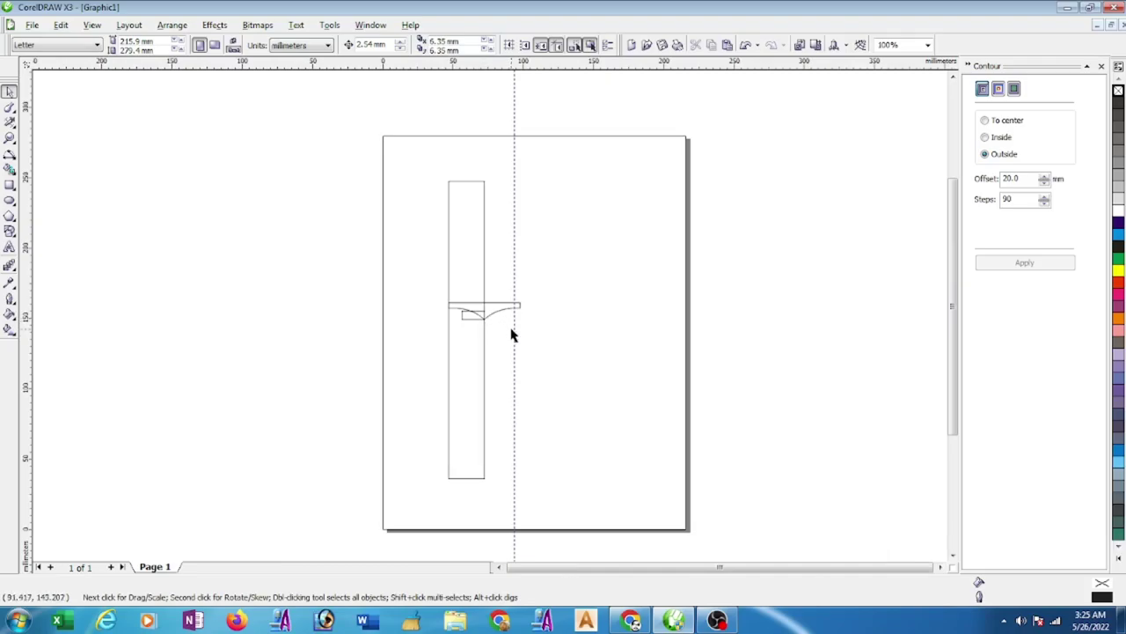
pyautogui.moveTo(515, 330); pyautogui.dragTo(310, 383)
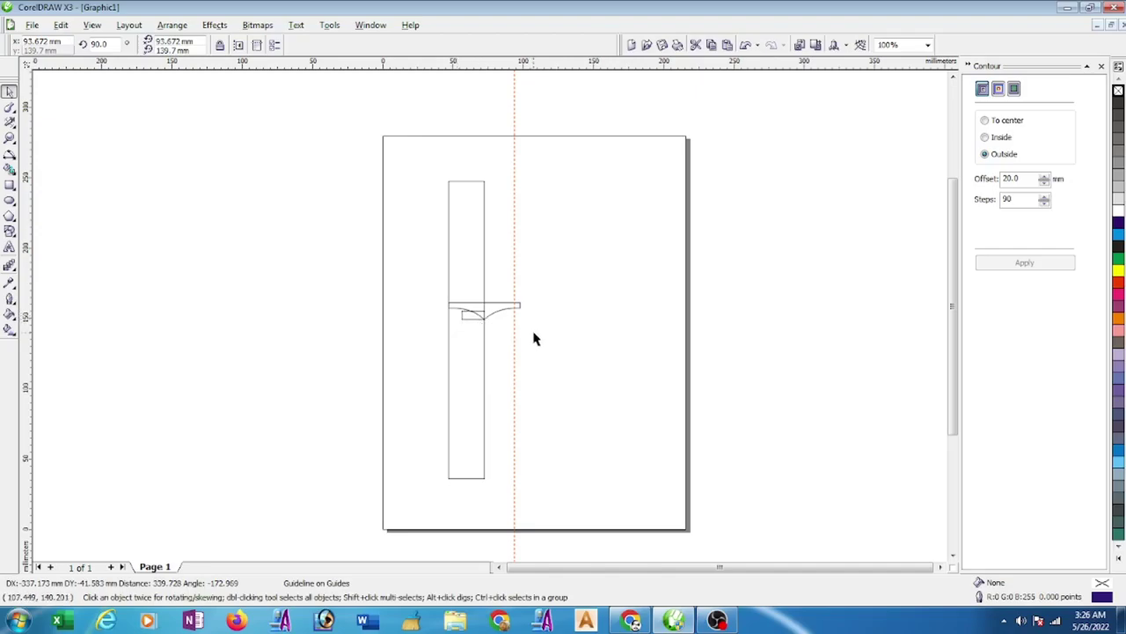
# Step: Launch ArtCAM Pro 2008 and create a new 609.6 × 609.6 mm model in millimetres
pyautogui.click(1066, 9)
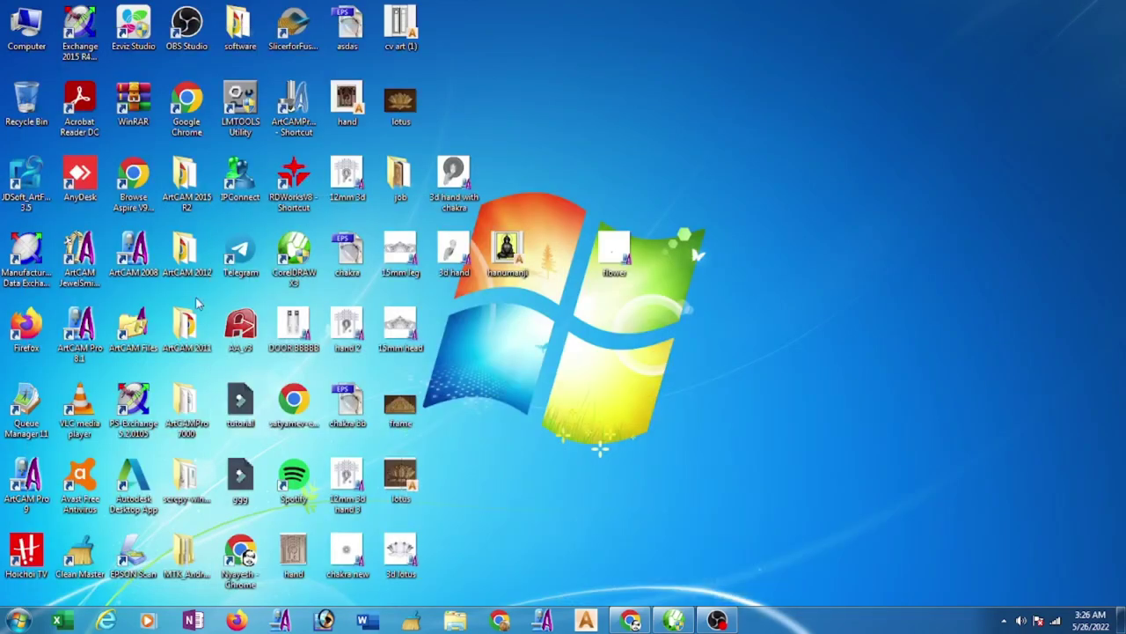
pyautogui.doubleClick(139, 257)
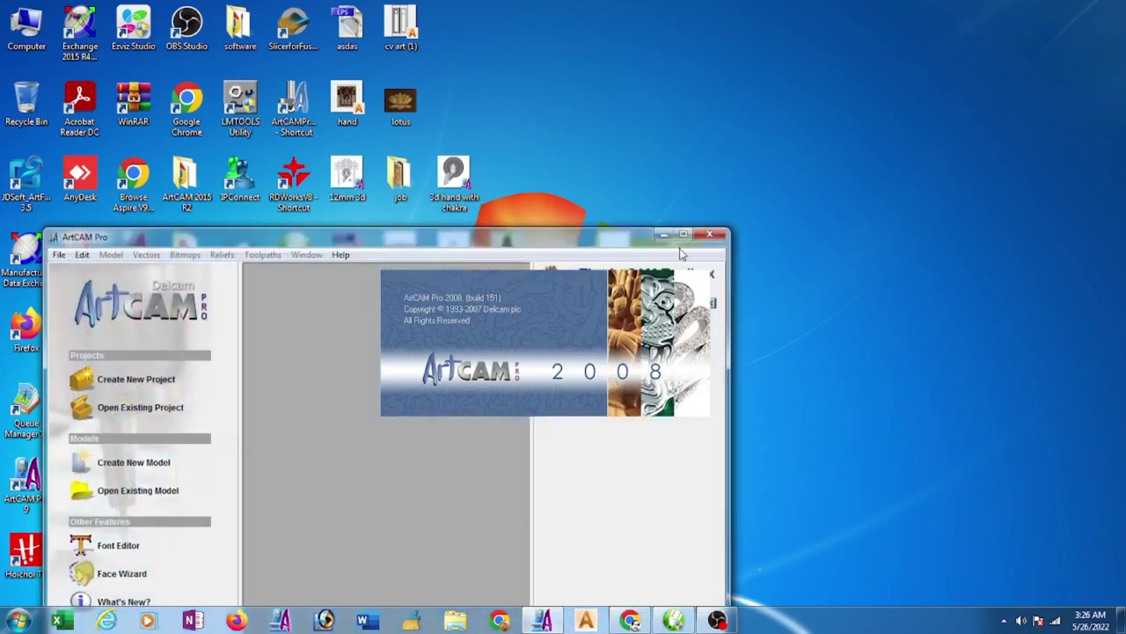
pyautogui.click(683, 234)
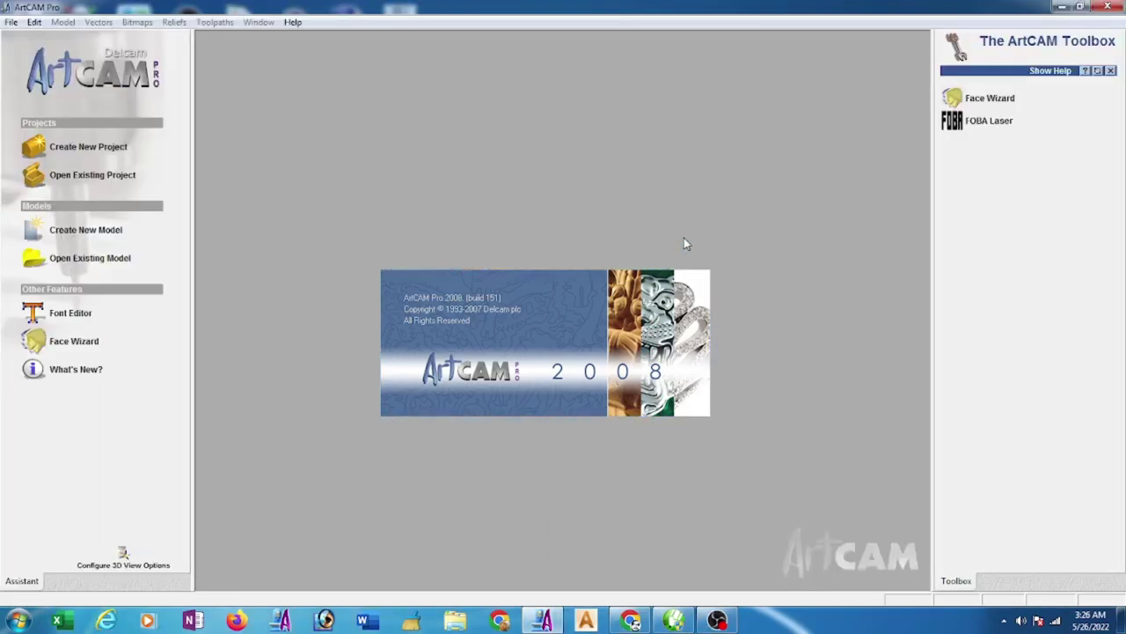
pyautogui.click(95, 237)
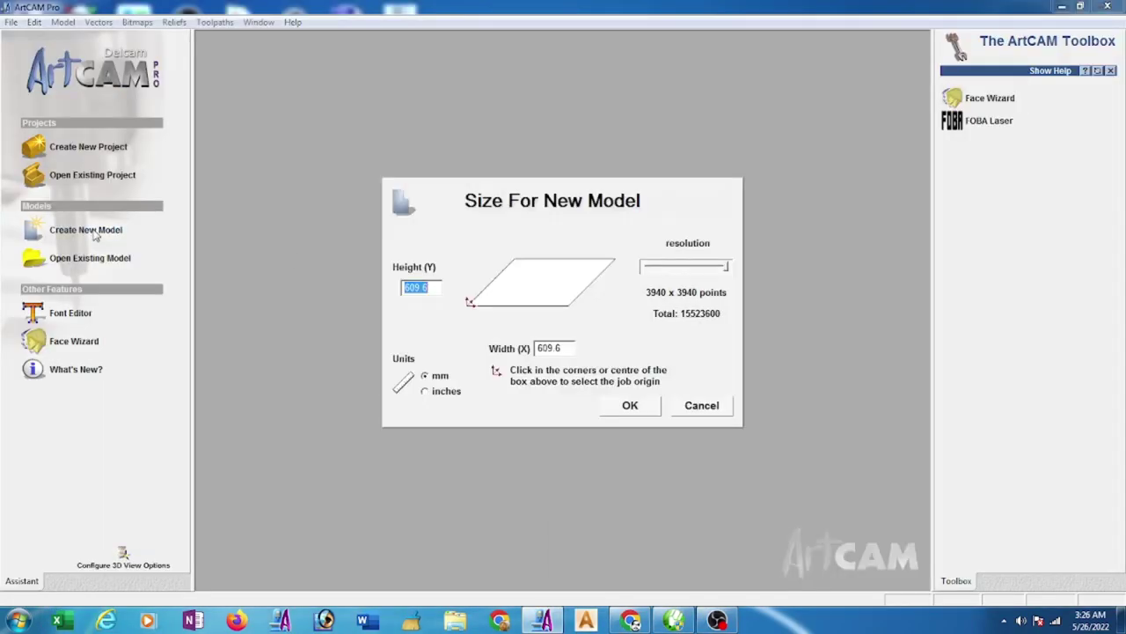
pyautogui.click(425, 392)
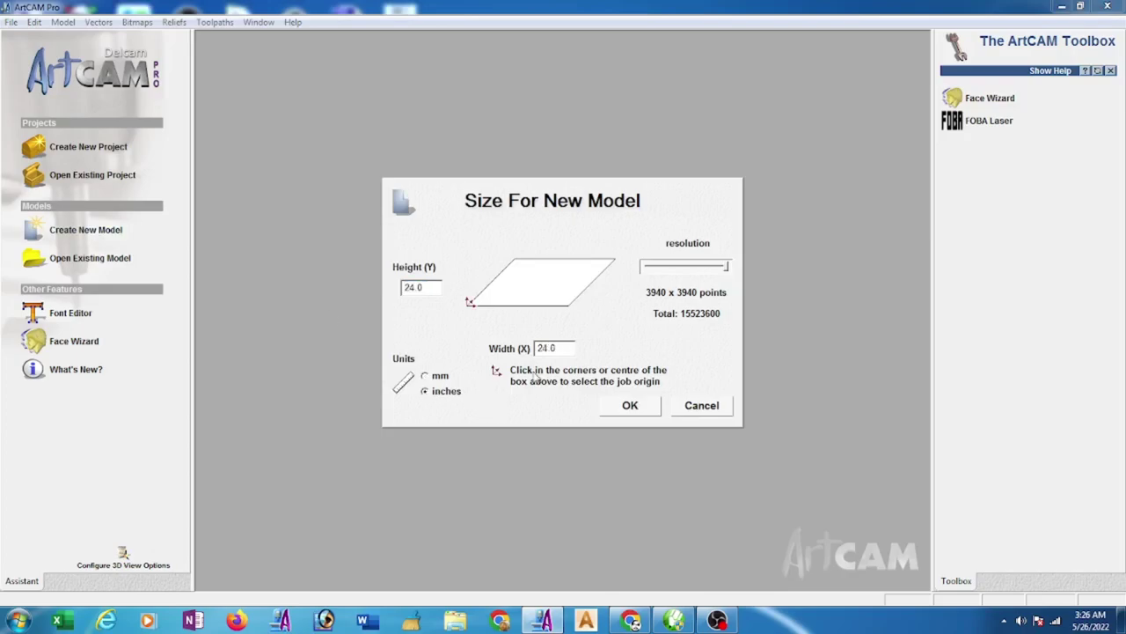
pyautogui.click(424, 376)
pyautogui.click(643, 412)
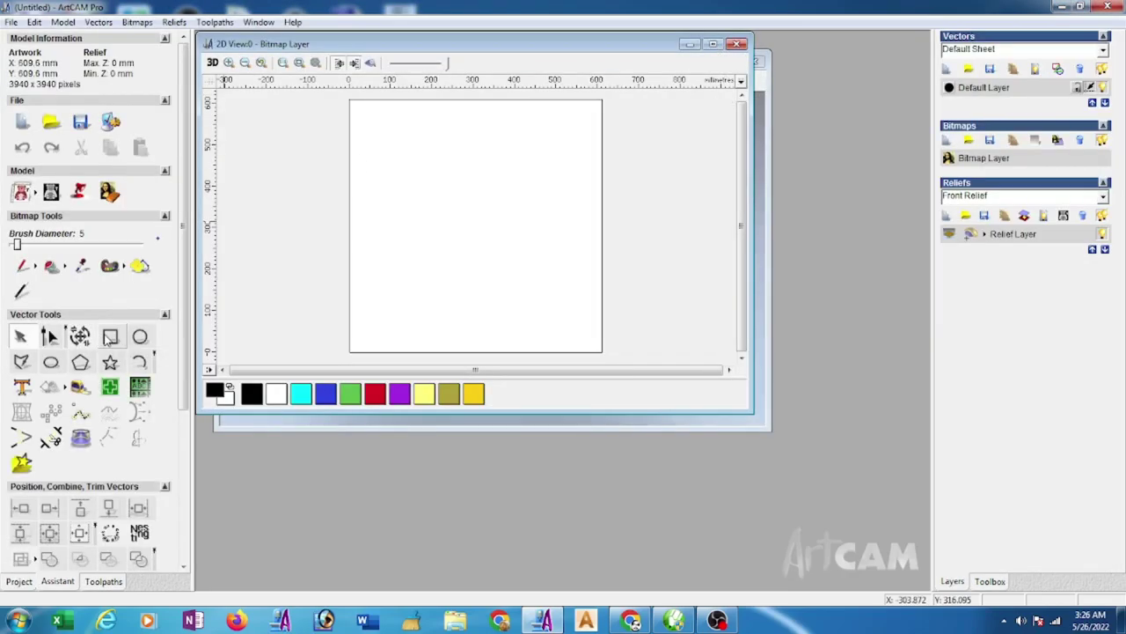
# Step: Create a tall 25.4 mm-wide column rectangle and maximise the 2D view
pyautogui.click(109, 337)
pyautogui.moveTo(414, 125); pyautogui.dragTo(454, 331)
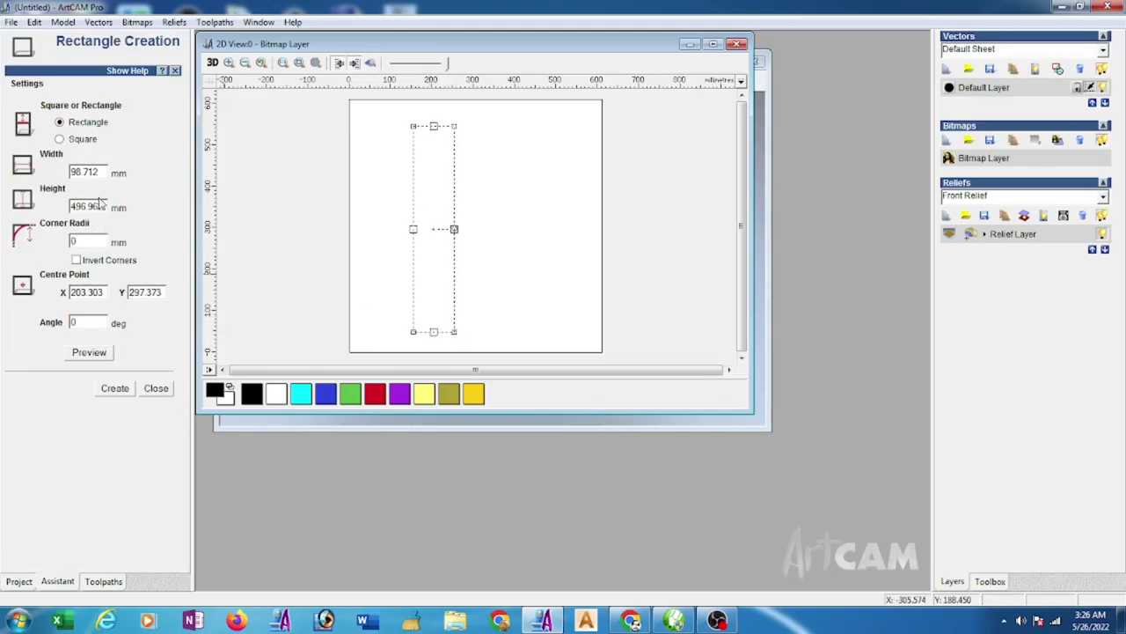
pyautogui.moveTo(102, 172); pyautogui.dragTo(64, 172)
pyautogui.write('25.4')
pyautogui.click(114, 388)
pyautogui.click(157, 388)
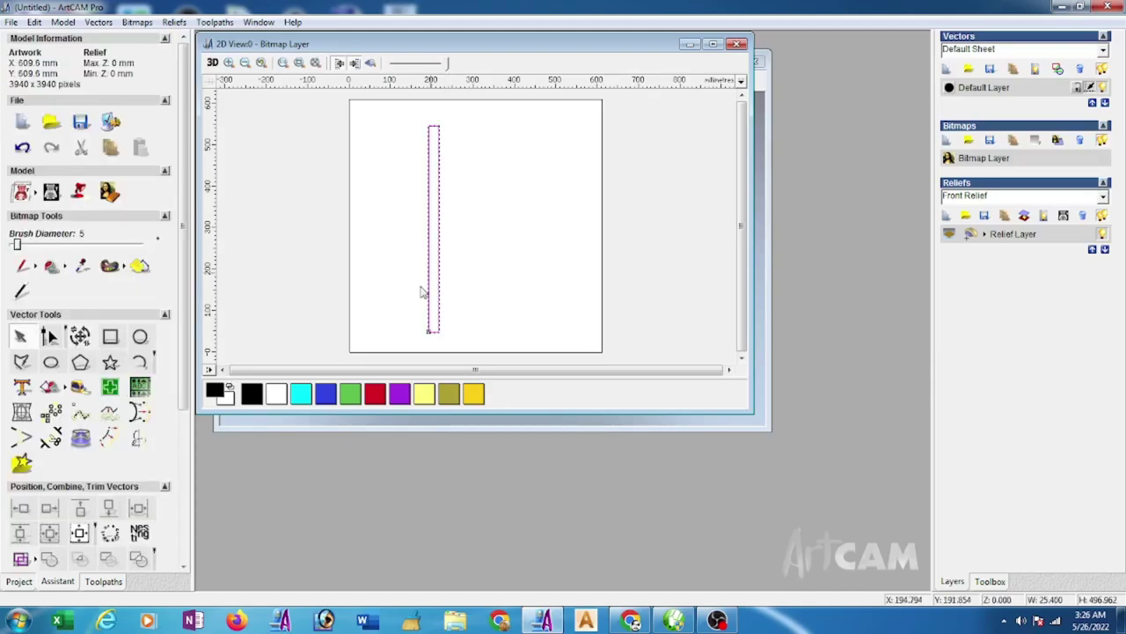
pyautogui.scroll(2, 432, 208)
pyautogui.scroll(-3, 440, 212)
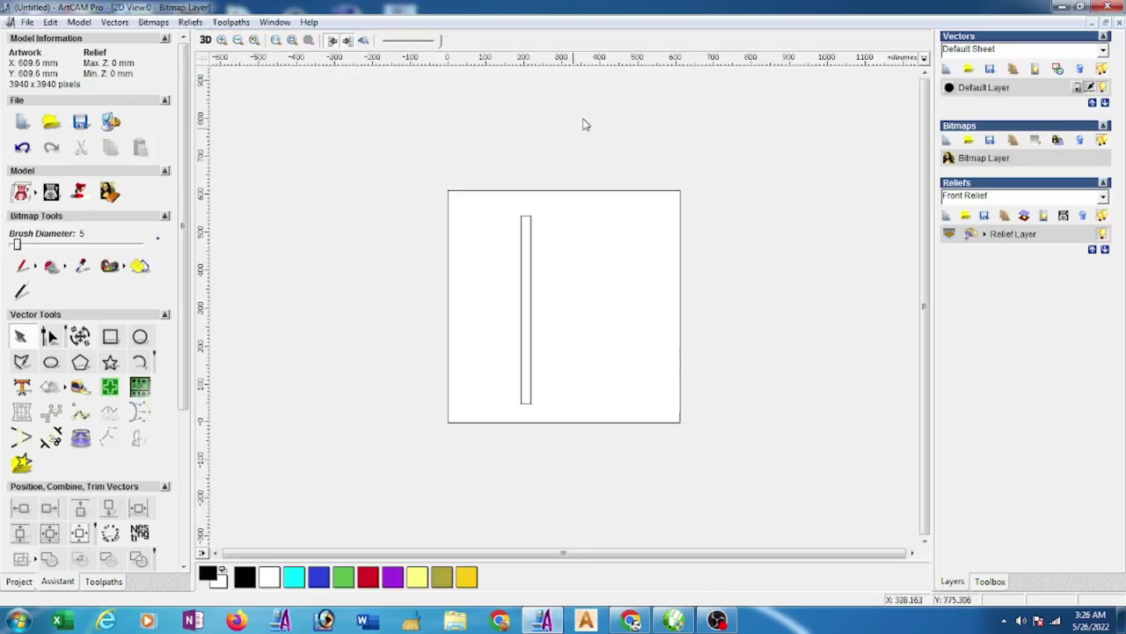
pyautogui.click(713, 43)
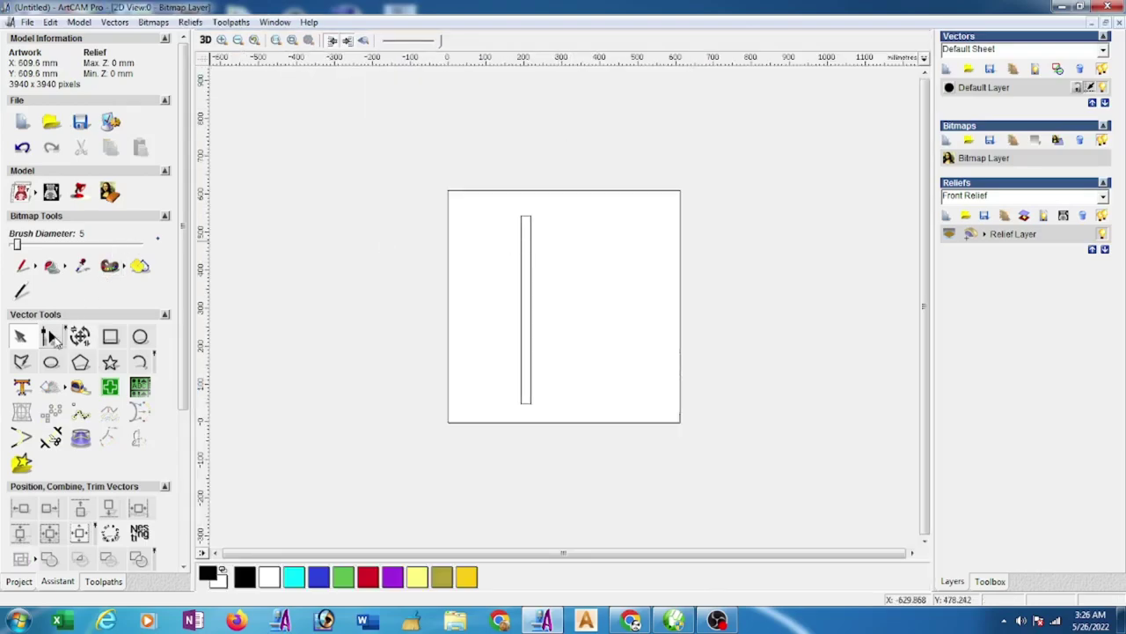
# Step: Select the column rectangle's right edge span with Node Editing
pyautogui.click(50, 336)
pyautogui.click(526, 221)
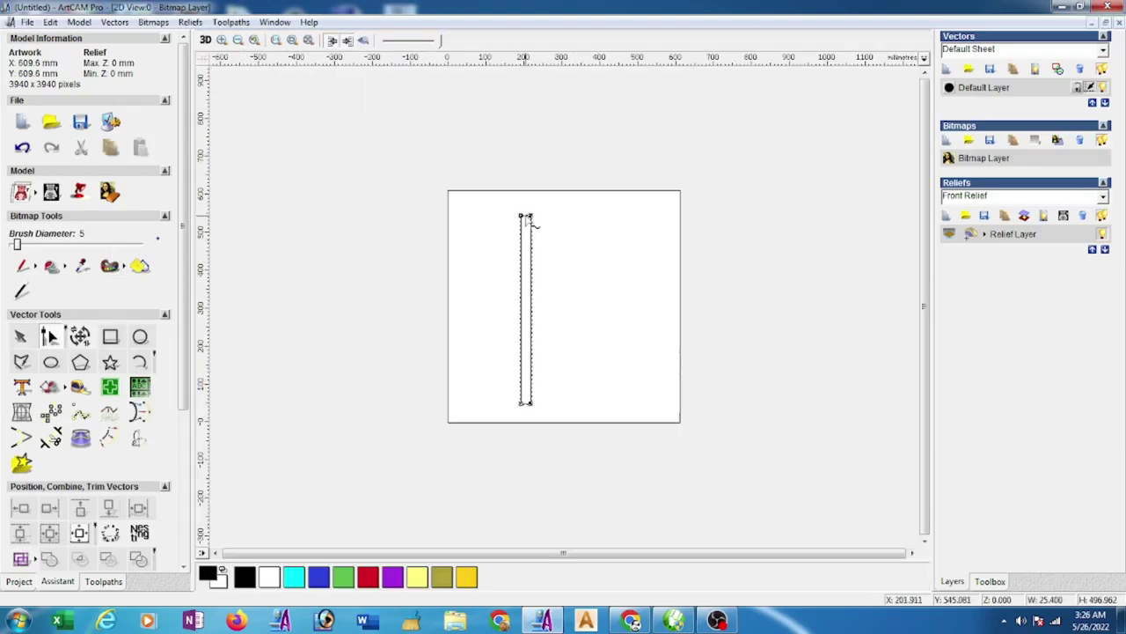
pyautogui.click(529, 407)
pyautogui.scroll(1, 528, 294)
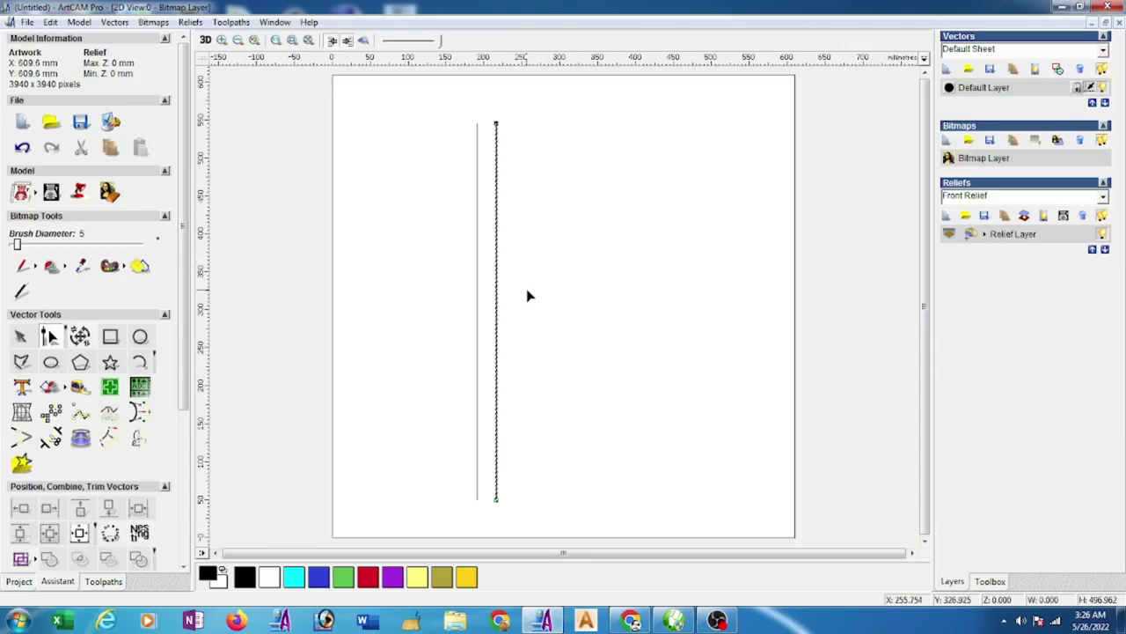
pyautogui.scroll(1, 528, 294)
# Step: Draw a small rectangle between the column lines with a Height of 6
pyautogui.click(111, 337)
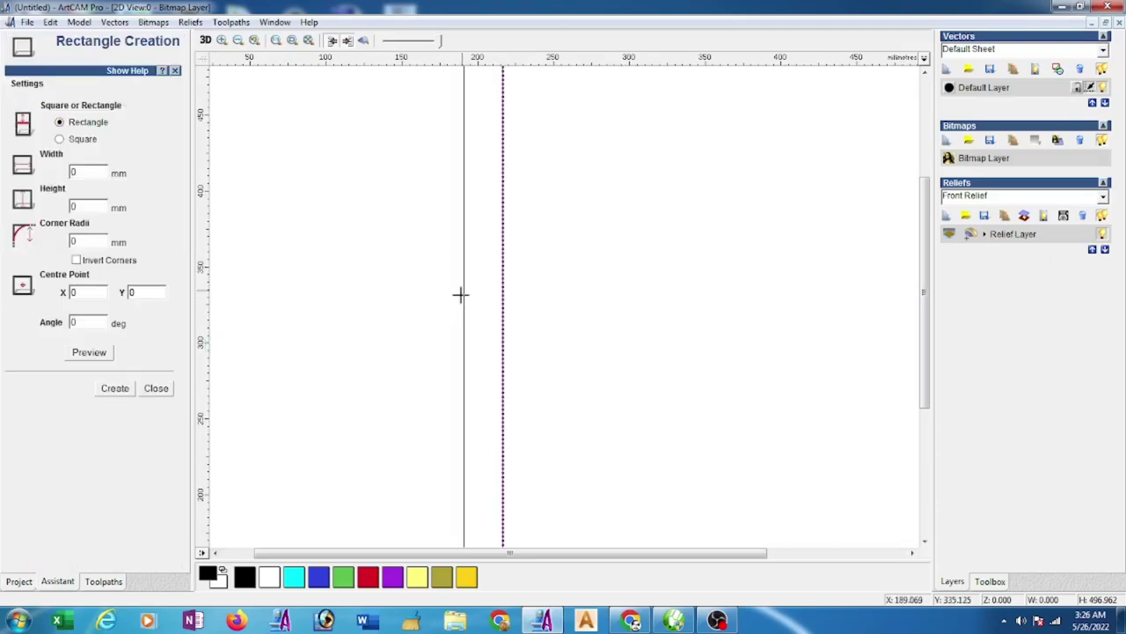
pyautogui.moveTo(464, 255); pyautogui.dragTo(503, 273)
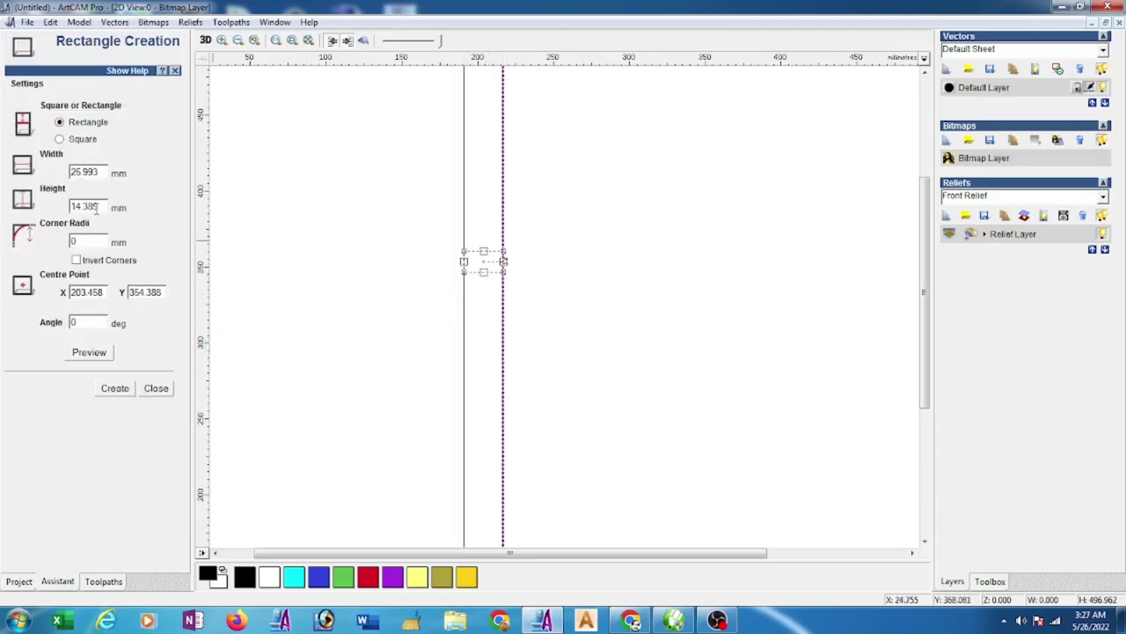
pyautogui.moveTo(103, 207); pyautogui.dragTo(47, 217)
pyautogui.write('6')
pyautogui.click(114, 389)
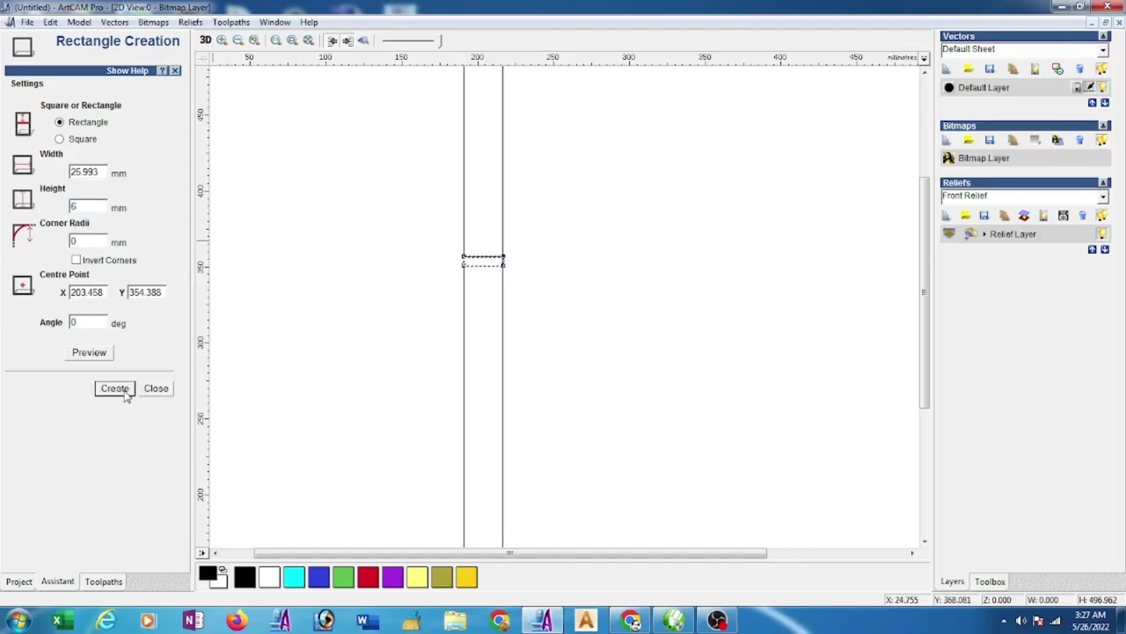
pyautogui.click(155, 389)
# Step: Nudge the rectangle's right-hand nodes left and delete the top-right corner node
pyautogui.scroll(1, 475, 257)
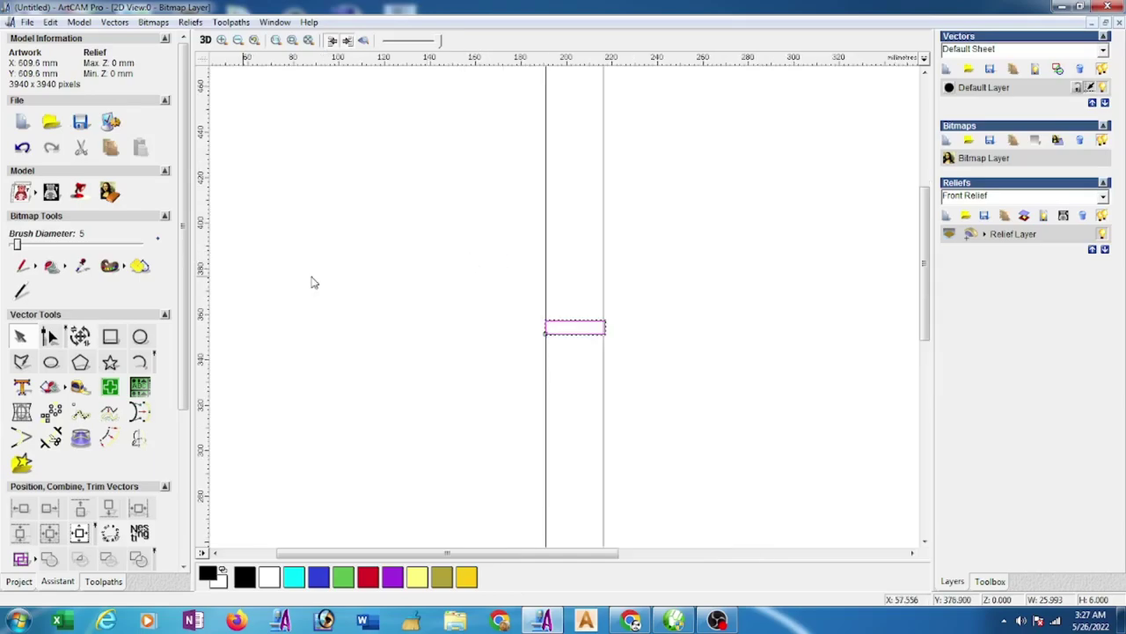
pyautogui.click(50, 338)
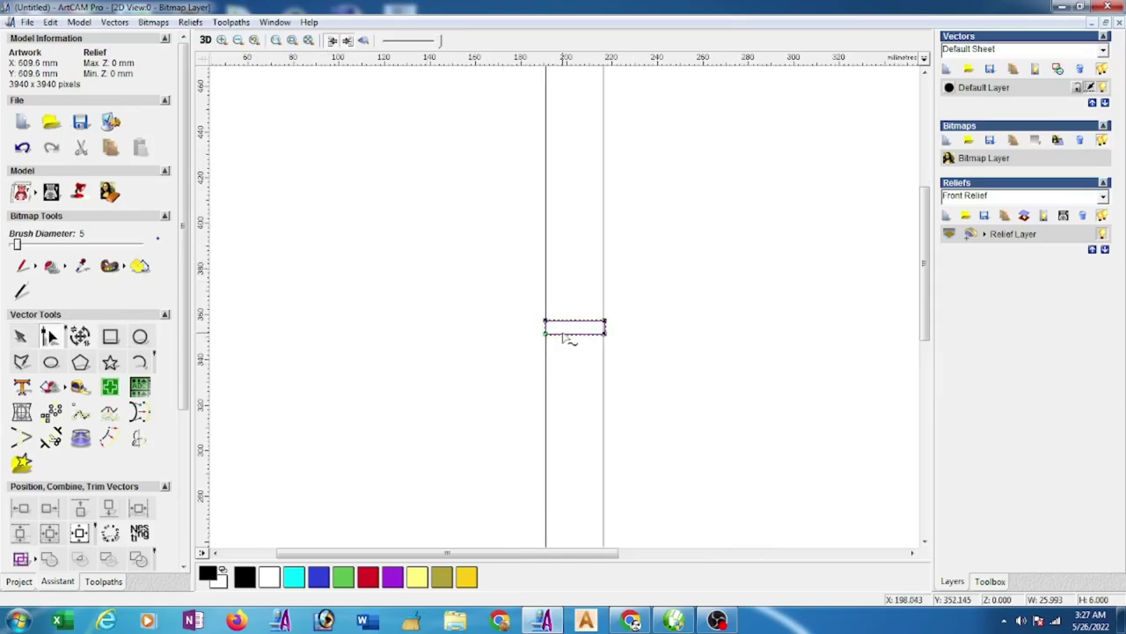
pyautogui.click(564, 335)
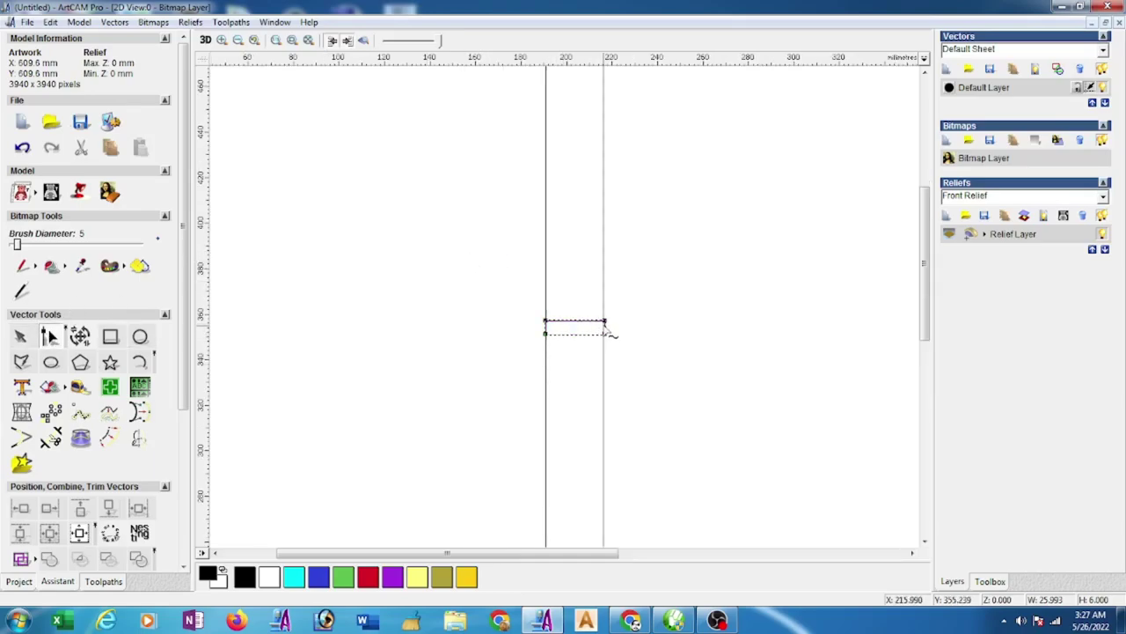
pyautogui.moveTo(594, 307); pyautogui.dragTo(623, 359)
pyautogui.scroll(1, 609, 350)
pyautogui.scroll(1, 595, 334)
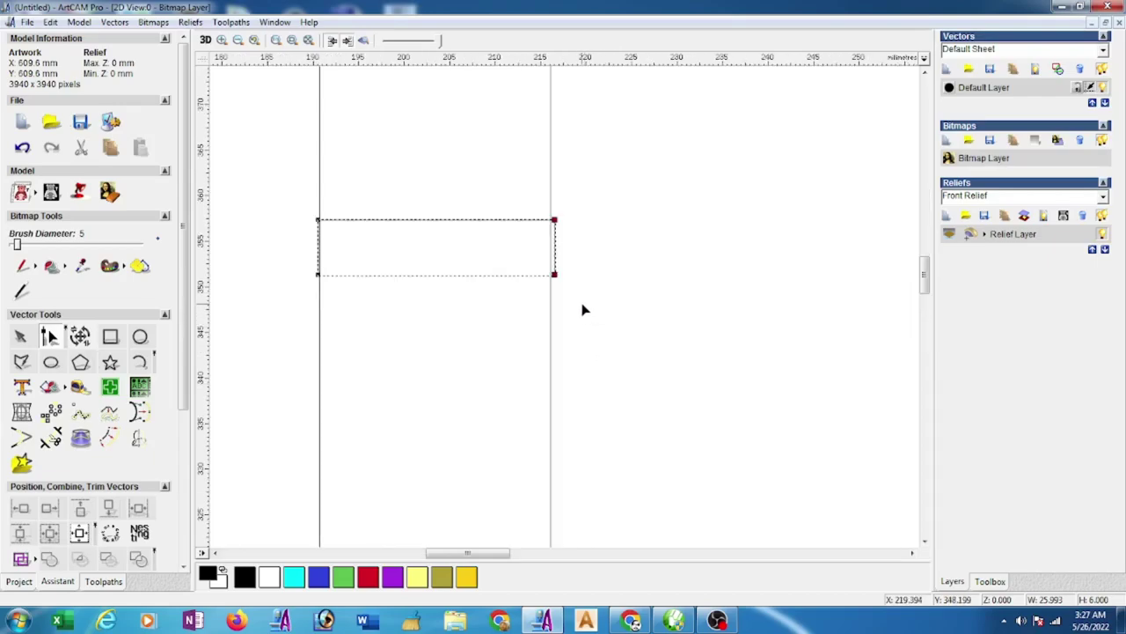
pyautogui.press('Left')
pyautogui.press('Left')
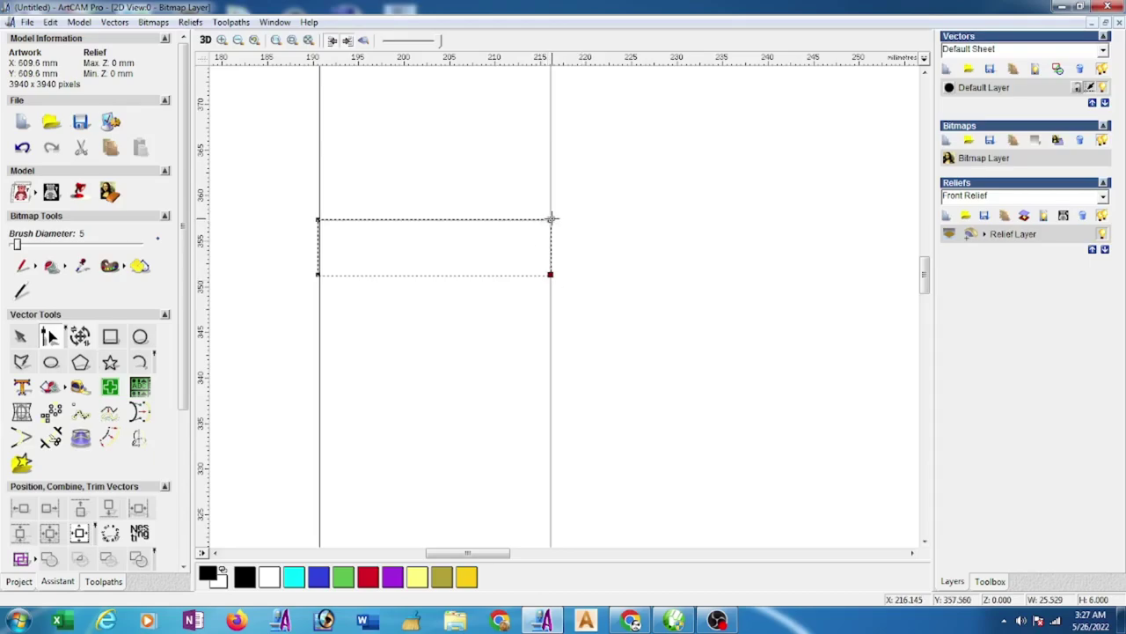
pyautogui.press('d')
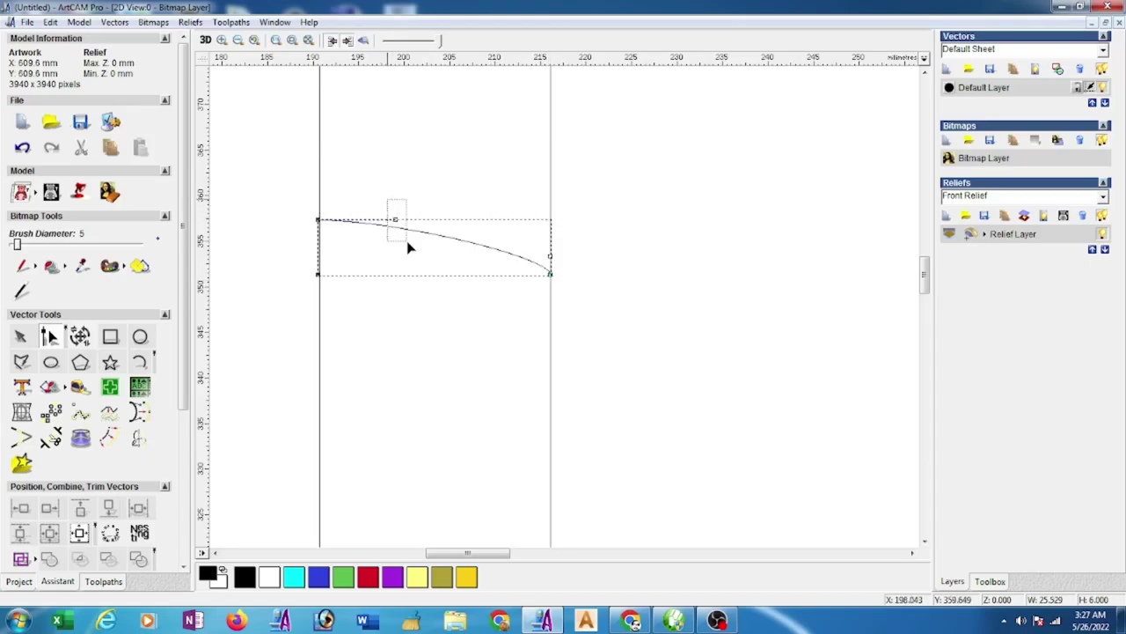
# Step: Shift the curve's control points right and up to round the top into an arc
pyautogui.moveTo(407, 244); pyautogui.dragTo(409, 245)
pyautogui.press('Right')
pyautogui.press('Right')
pyautogui.press('Right')
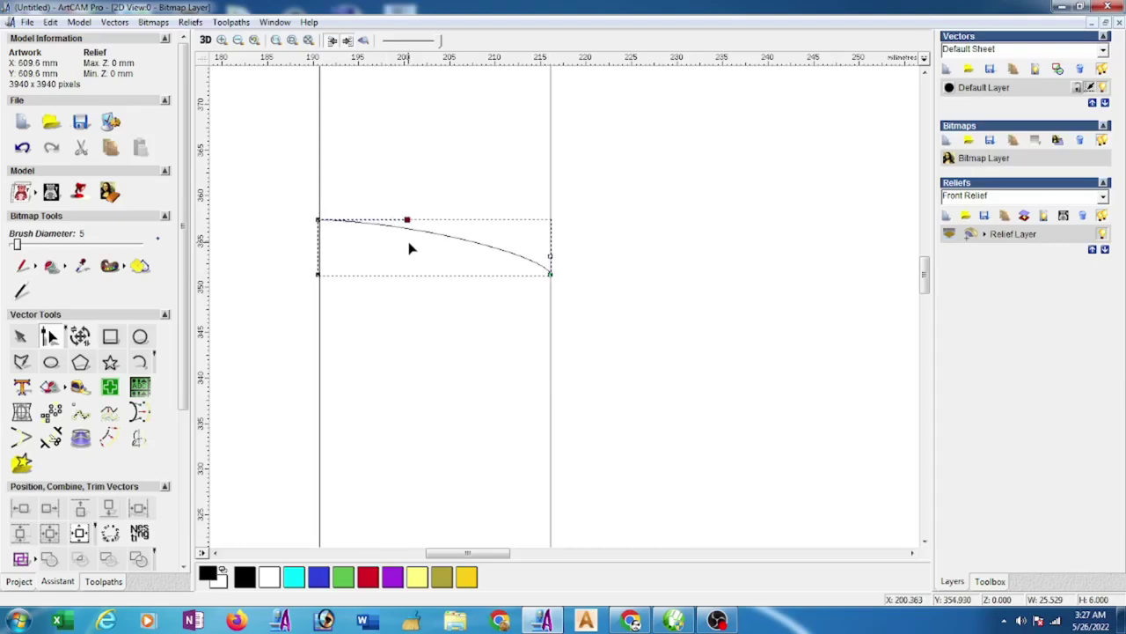
pyautogui.press('Right')
pyautogui.press('Right')
pyautogui.press('Right')
pyautogui.press('Right')
pyautogui.press('Right')
pyautogui.press('Right')
pyautogui.press('Right')
pyautogui.press('Right')
pyautogui.press('Right')
pyautogui.press('Right')
pyautogui.press('Right')
pyautogui.press('Right')
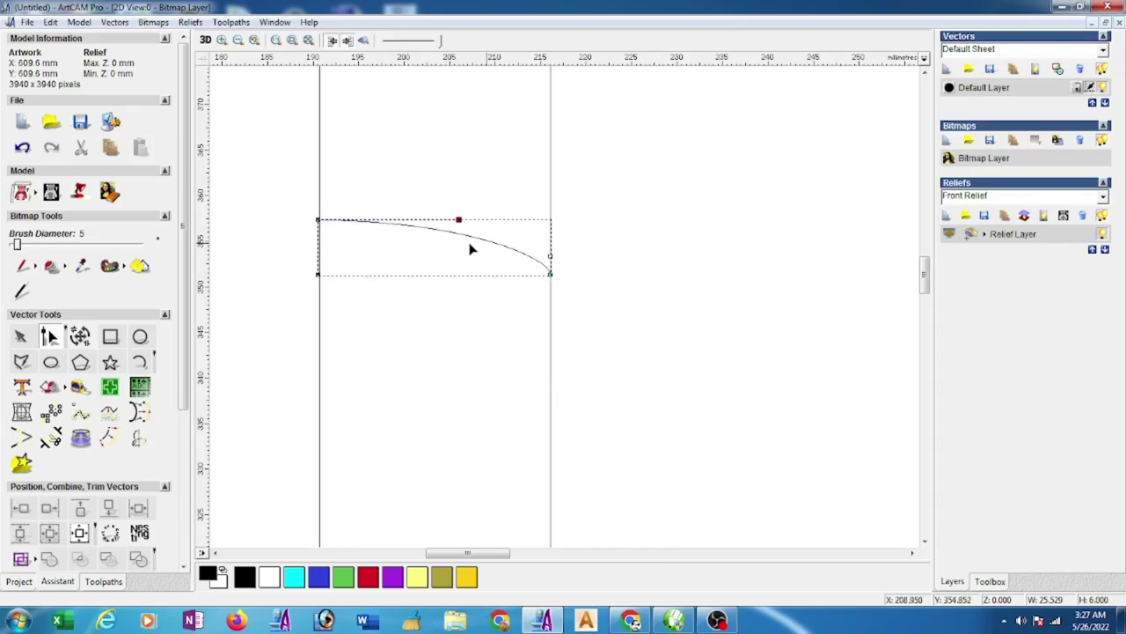
pyautogui.moveTo(541, 250); pyautogui.dragTo(566, 269)
pyautogui.press('Up')
pyautogui.press('Up')
pyautogui.press('Up')
pyautogui.press('Up')
pyautogui.press('Up')
pyautogui.press('Up')
pyautogui.press('Up')
pyautogui.press('Up')
pyautogui.press('Up')
pyautogui.press('Left')
pyautogui.press('Left')
pyautogui.press('Left')
pyautogui.press('Left')
pyautogui.press('Left')
pyautogui.press('Left')
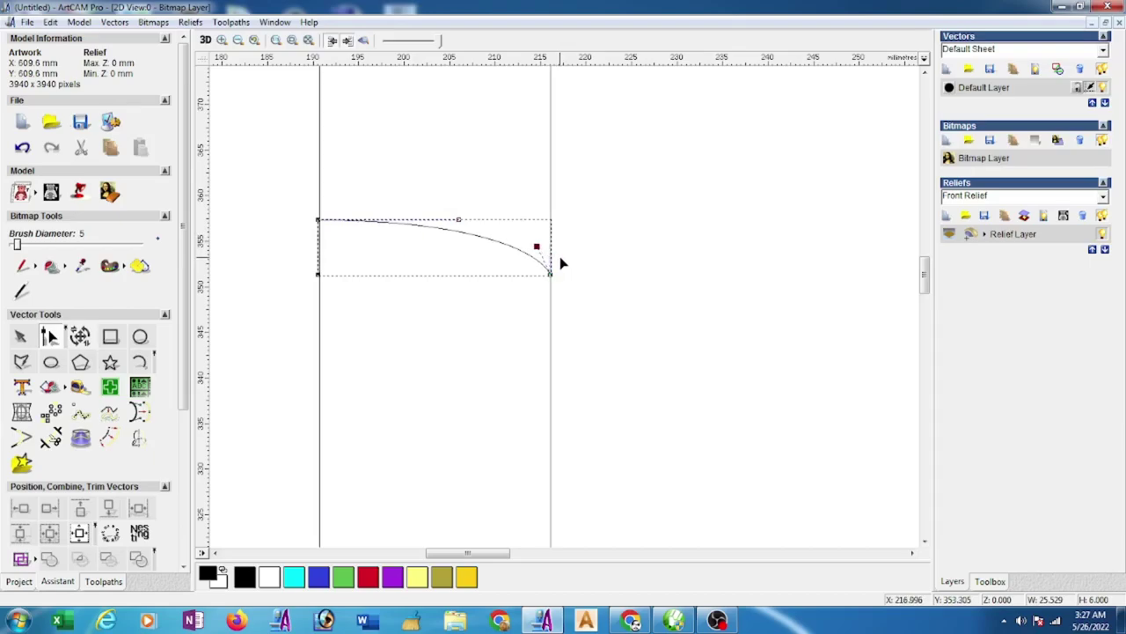
pyautogui.press('Up')
pyautogui.press('Up')
pyautogui.press('Up')
pyautogui.click(590, 249)
pyautogui.scroll(-2, 541, 242)
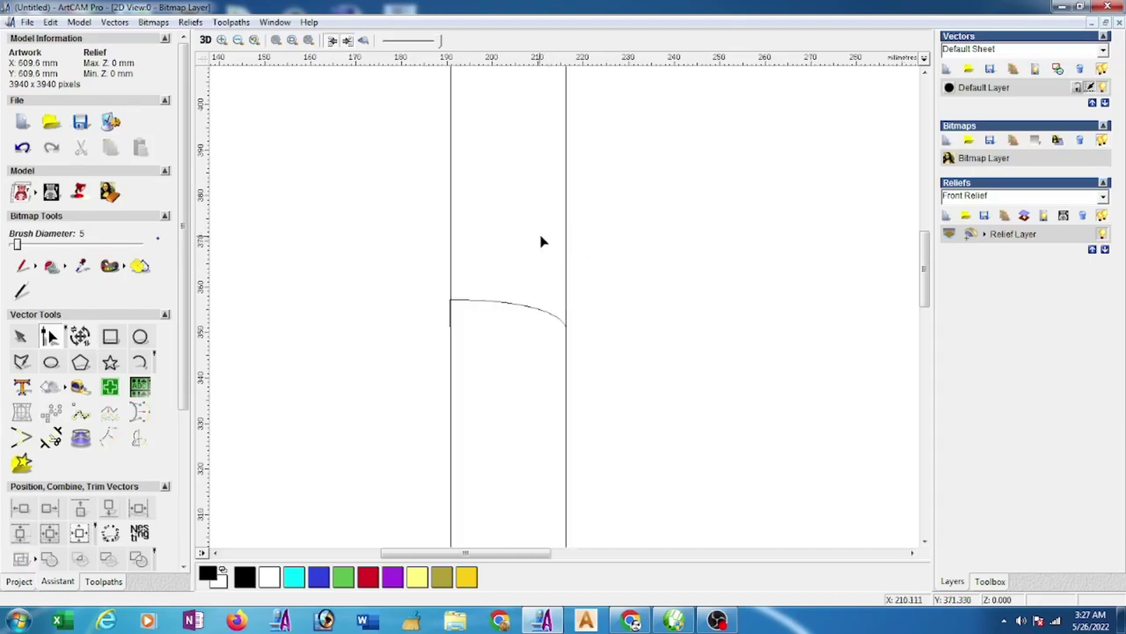
pyautogui.scroll(-2, 495, 319)
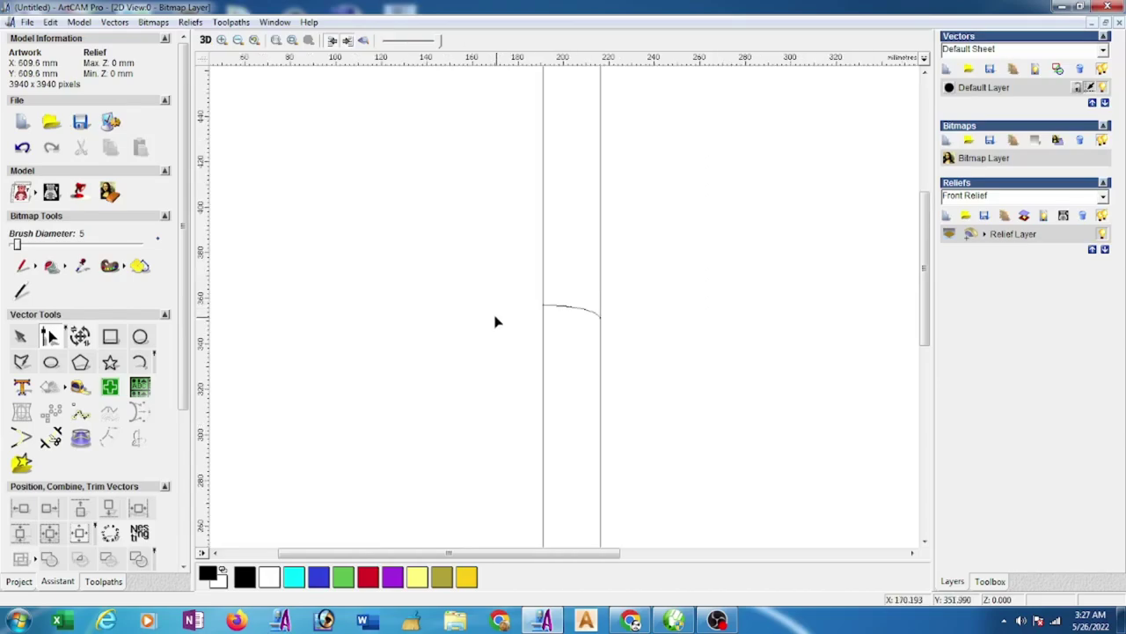
# Step: Move the arc profile to the right of the column, then select the column rectangle
pyautogui.click(561, 308)
pyautogui.press('n')
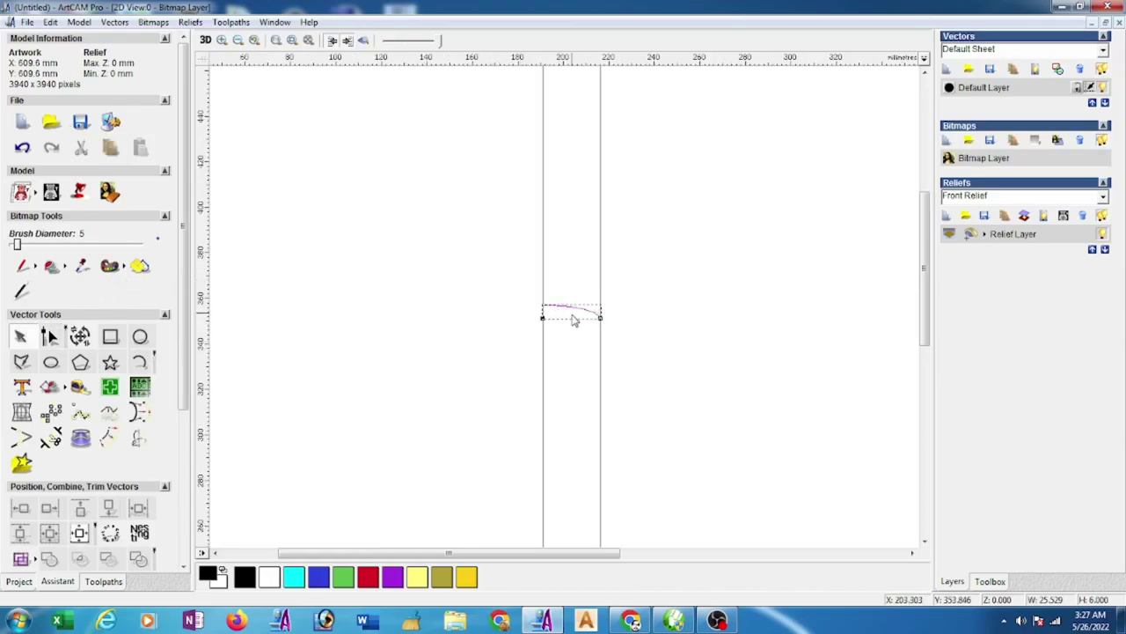
pyautogui.moveTo(573, 310); pyautogui.dragTo(655, 317)
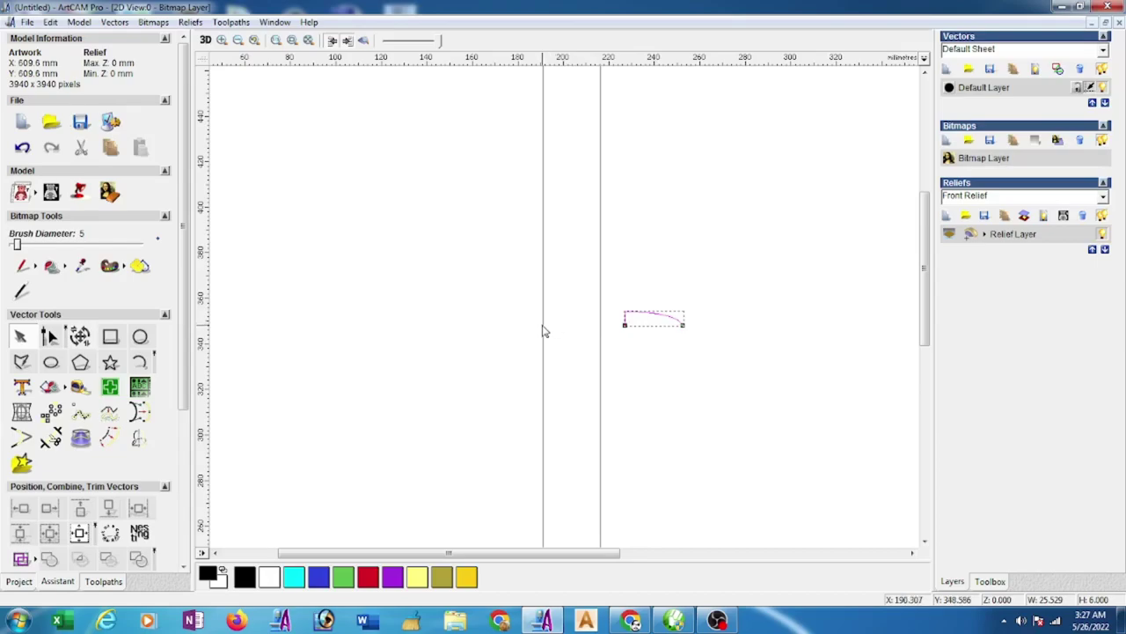
pyautogui.click(542, 326)
pyautogui.scroll(-2, 543, 326)
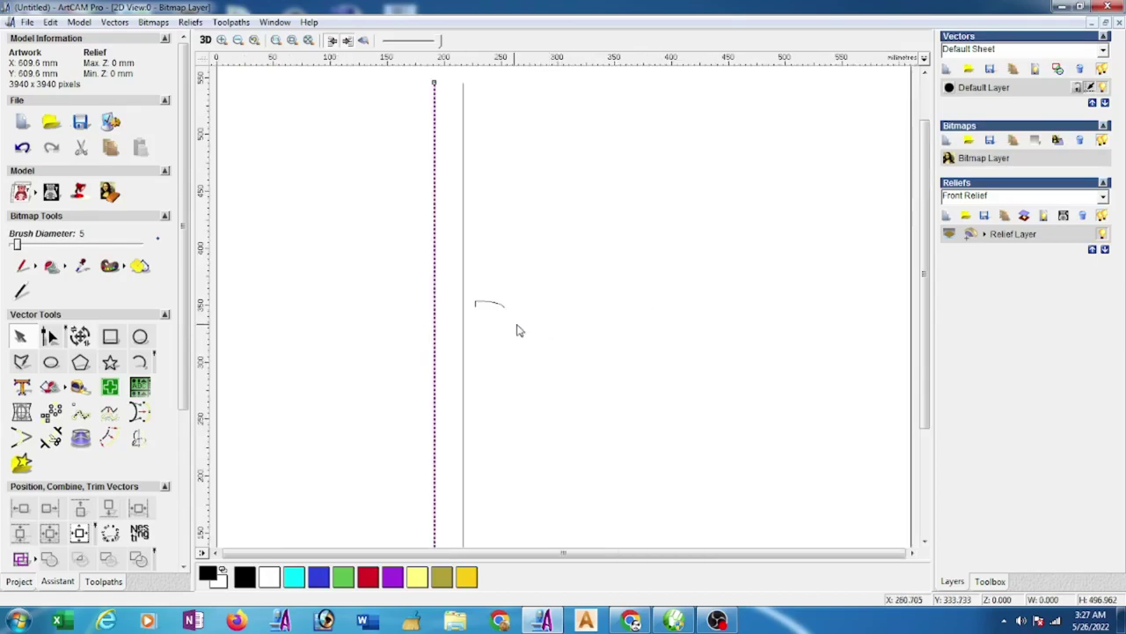
pyautogui.click(464, 346)
pyautogui.scroll(-2, 501, 344)
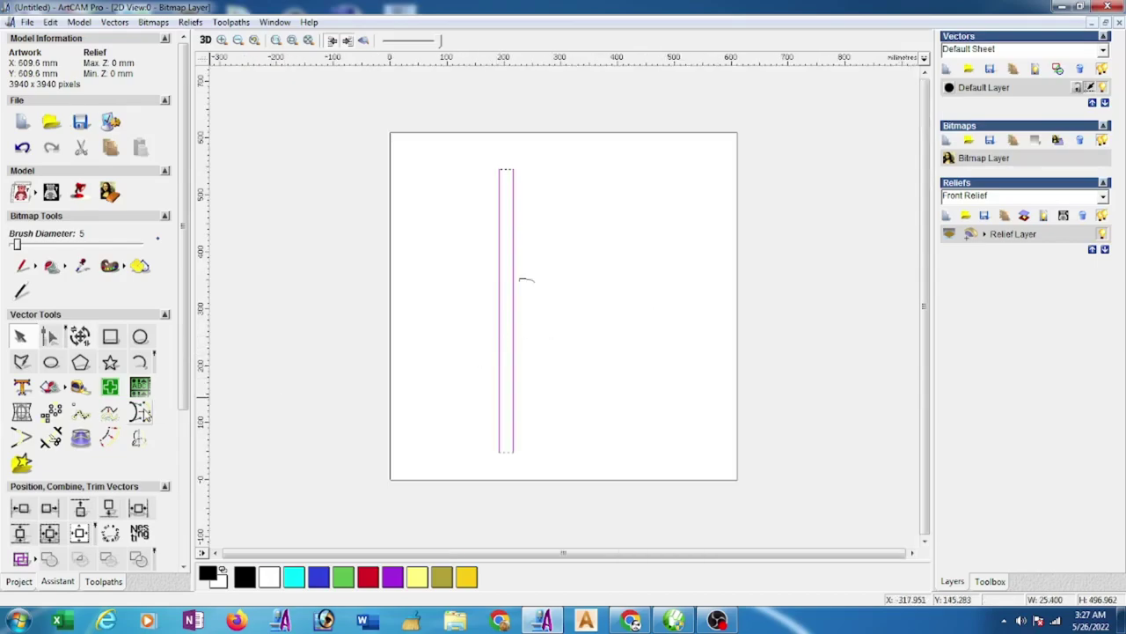
pyautogui.moveTo(182, 393); pyautogui.dragTo(200, 548)
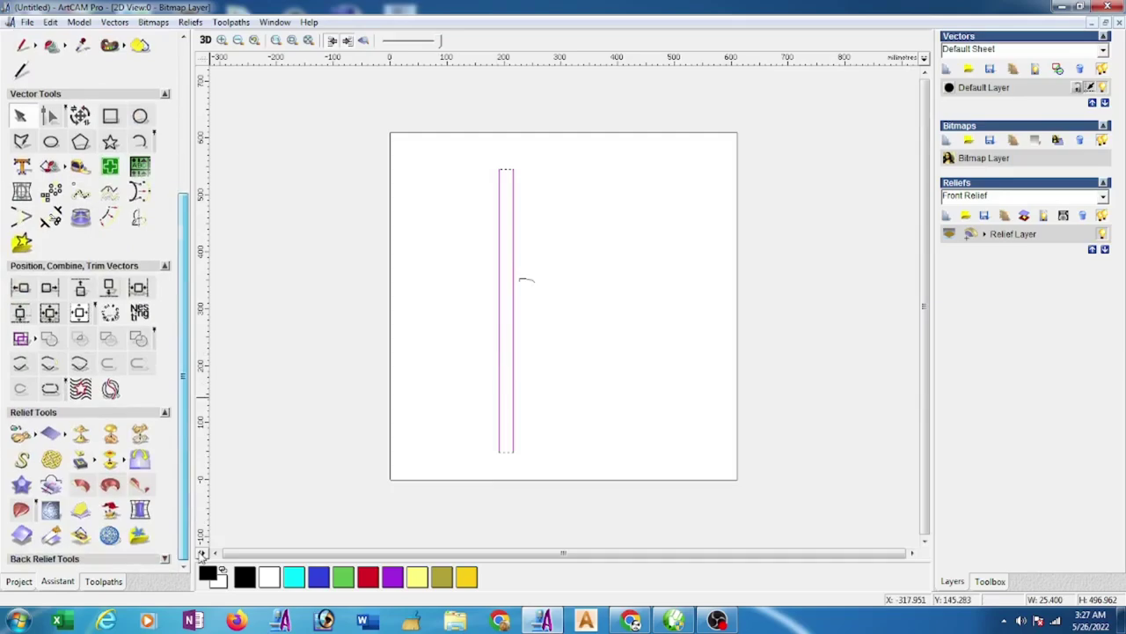
# Step: Start a two-rail sweep, reverse the first rail, add the arc cross-section, and scale to final height 6
pyautogui.click(21, 509)
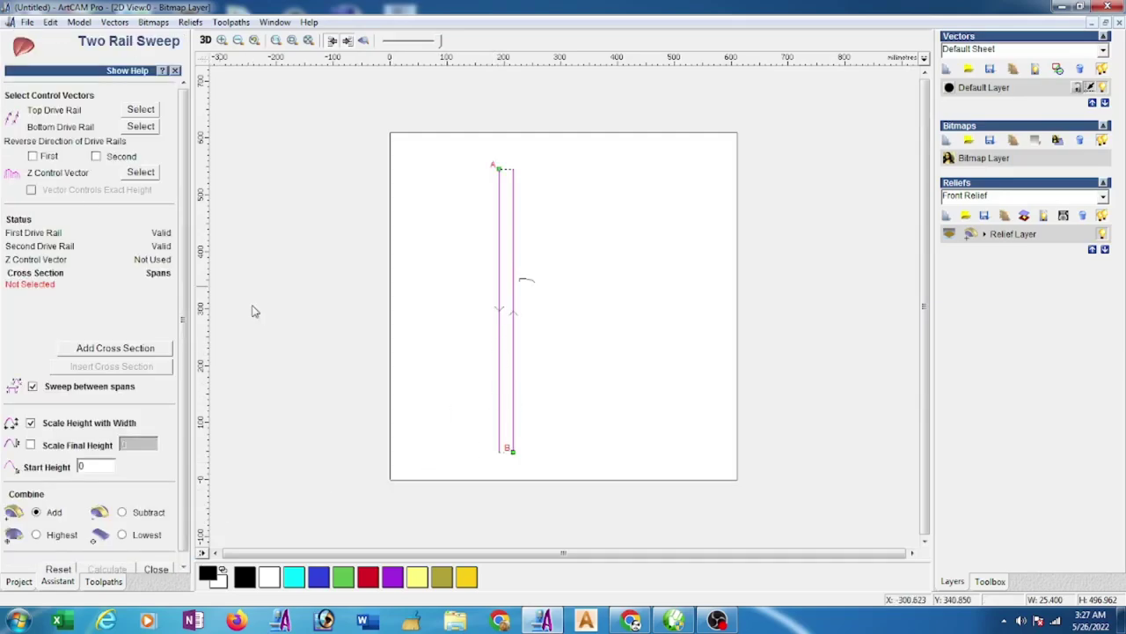
pyautogui.click(32, 157)
pyautogui.click(525, 282)
pyautogui.click(149, 352)
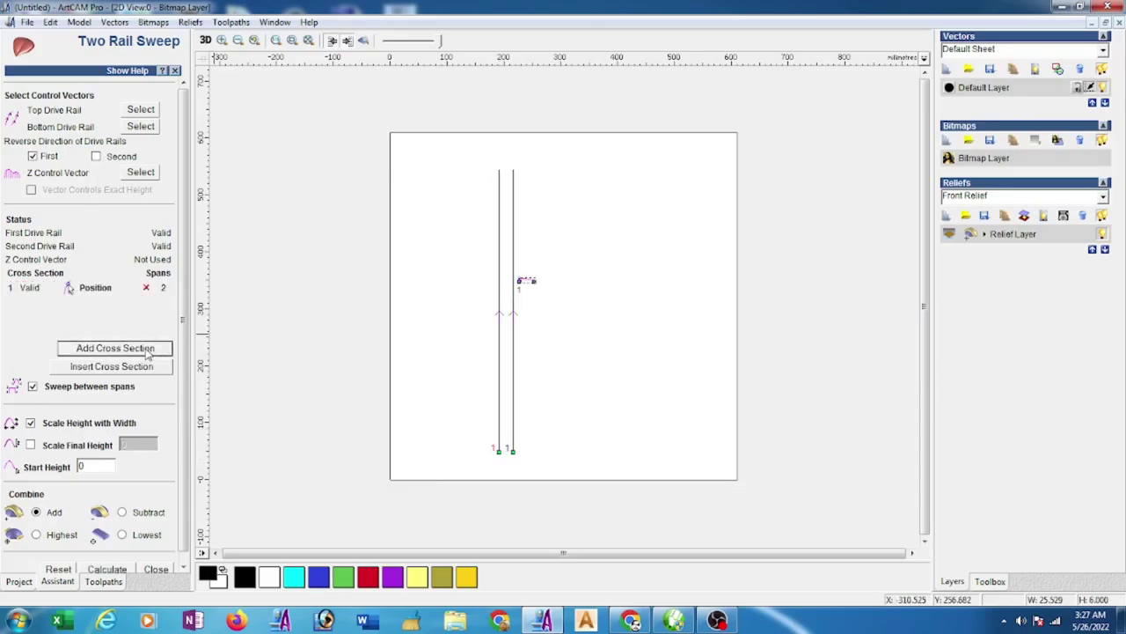
pyautogui.click(31, 446)
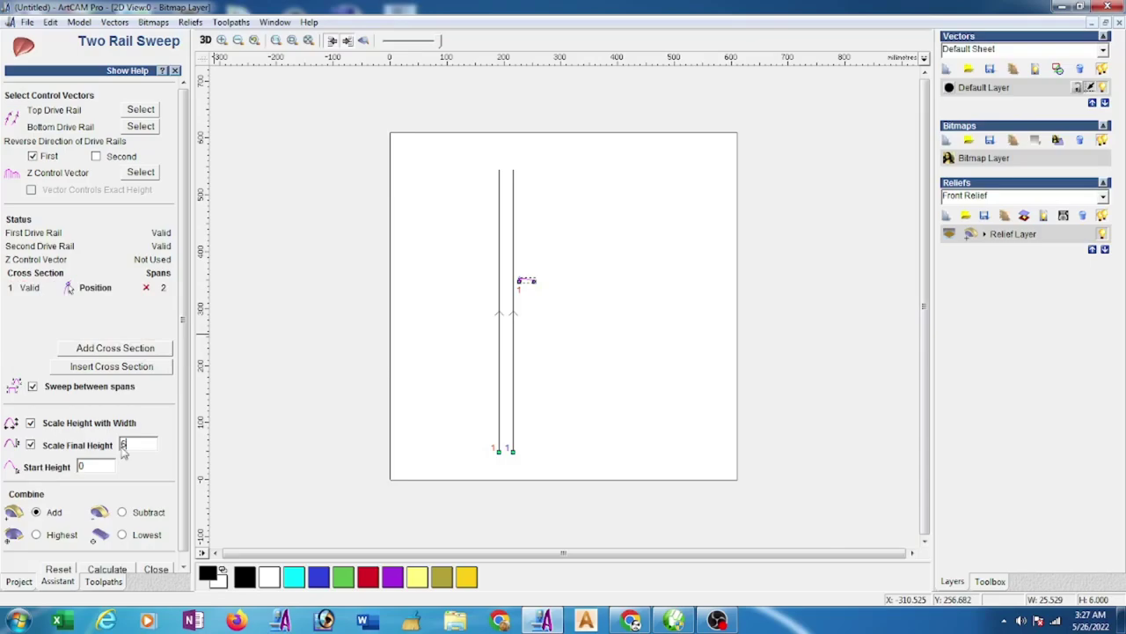
pyautogui.scroll(-1, 97, 537)
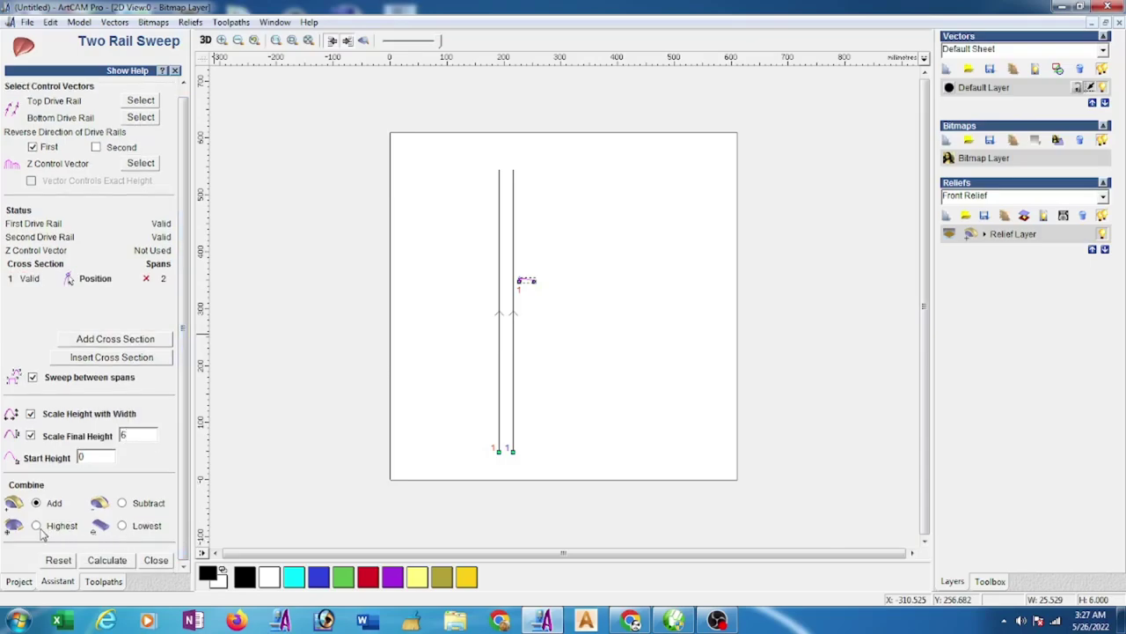
pyautogui.click(106, 559)
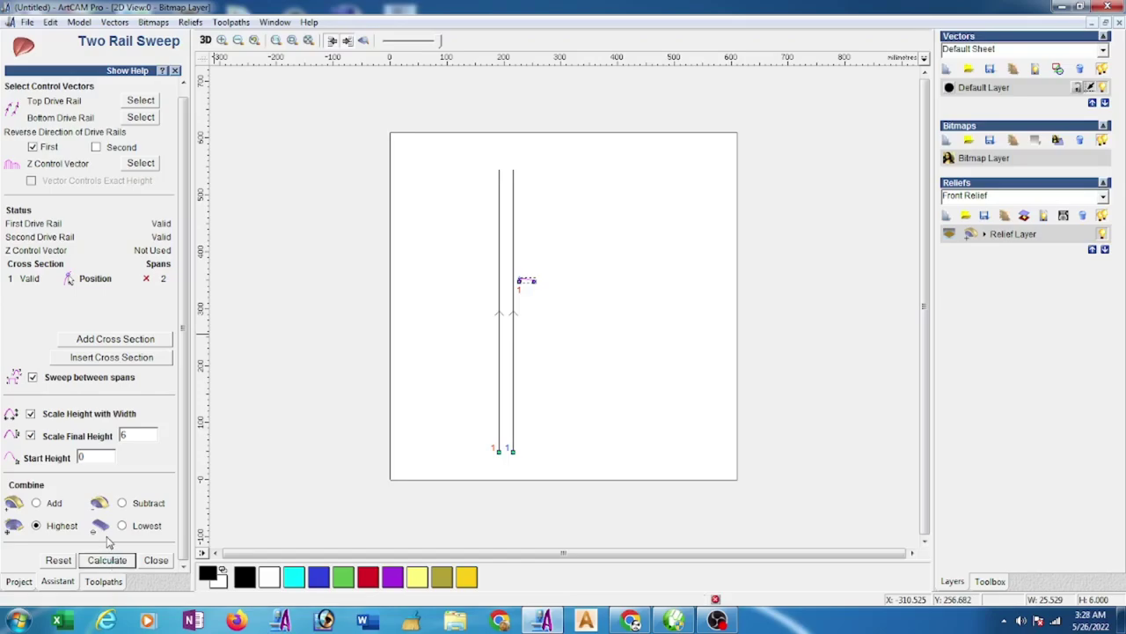
# Step: Tile the 2D and 3D views vertically, orbit the 3D view, and calculate the swept relief
pyautogui.click(275, 22)
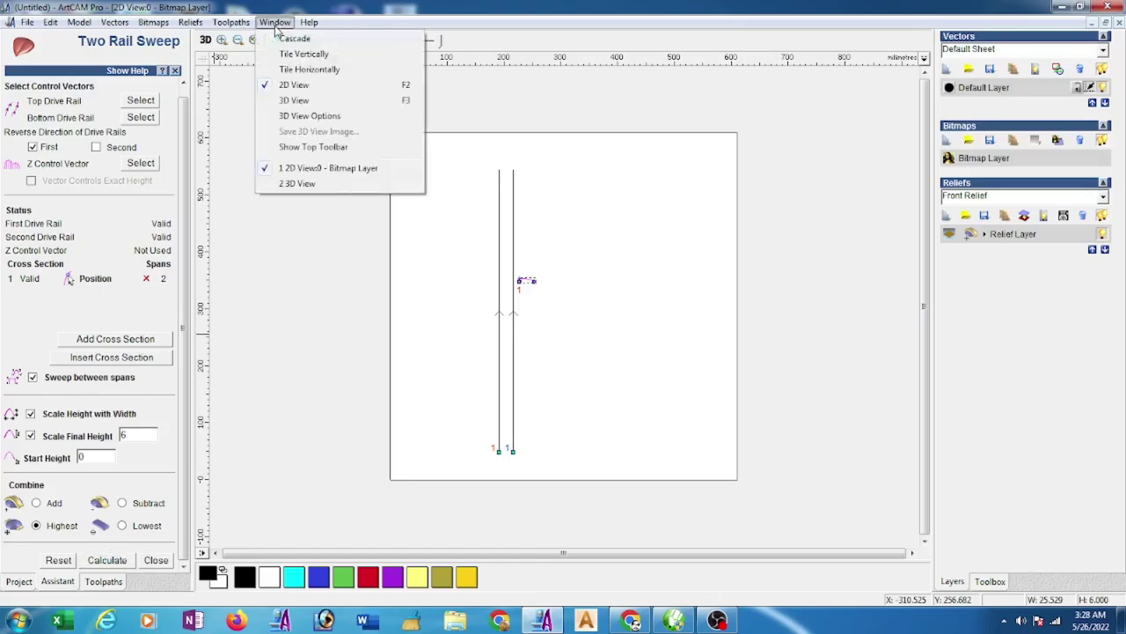
pyautogui.click(317, 52)
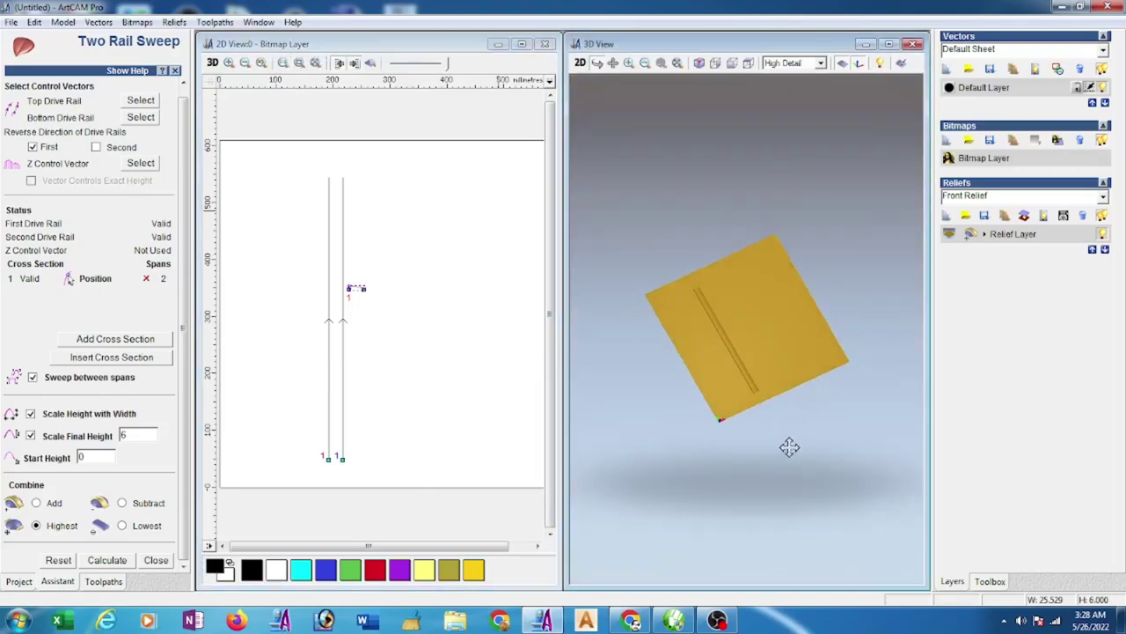
pyautogui.moveTo(786, 447); pyautogui.dragTo(748, 382)
pyautogui.scroll(5, 742, 330)
pyautogui.moveTo(741, 330)
pyautogui.mouseDown()
pyautogui.moveTo(711, 397)
pyautogui.moveTo(722, 255)
pyautogui.moveTo(787, 345)
pyautogui.moveTo(798, 294)
pyautogui.moveTo(780, 279)
pyautogui.moveTo(737, 317)
pyautogui.mouseUp()
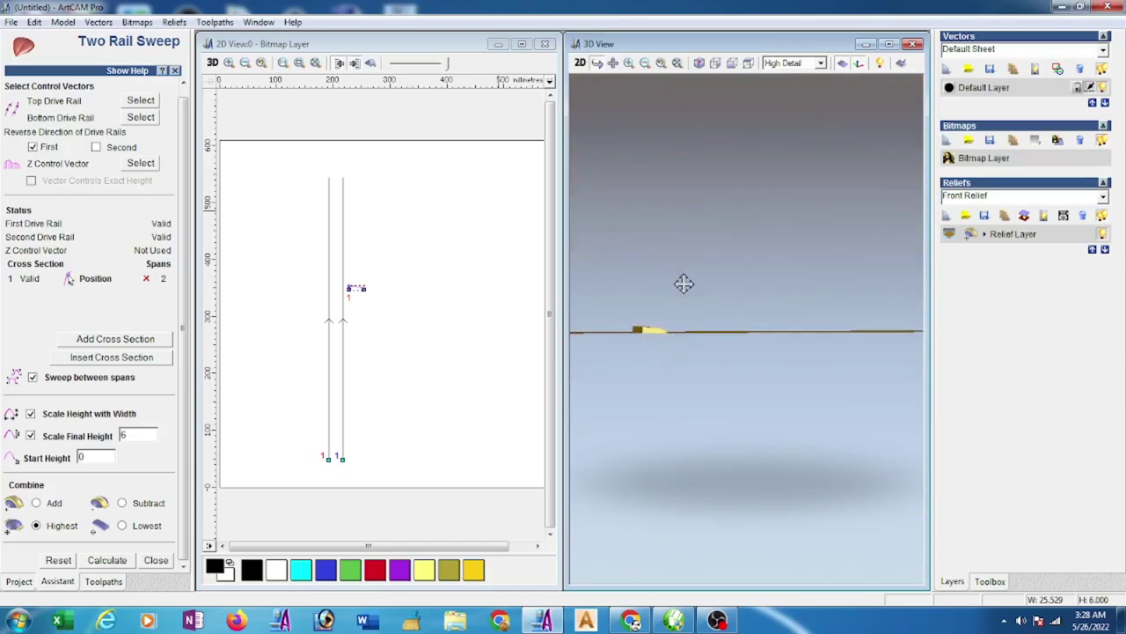
pyautogui.moveTo(684, 284)
pyautogui.mouseDown()
pyautogui.moveTo(708, 376)
pyautogui.moveTo(697, 431)
pyautogui.mouseUp()
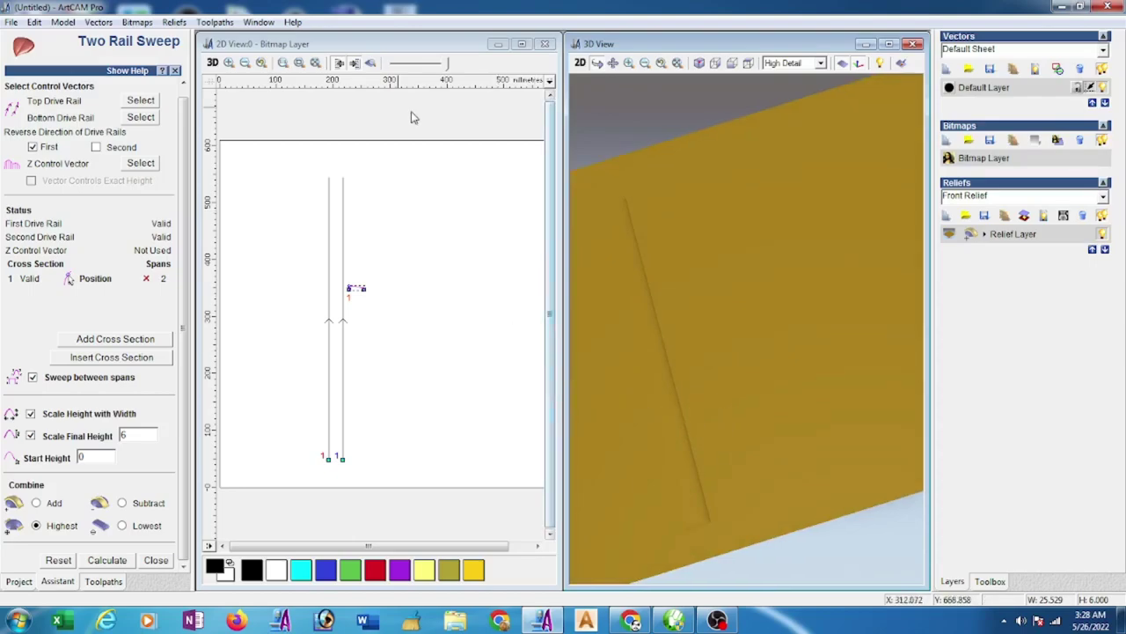
pyautogui.click(368, 62)
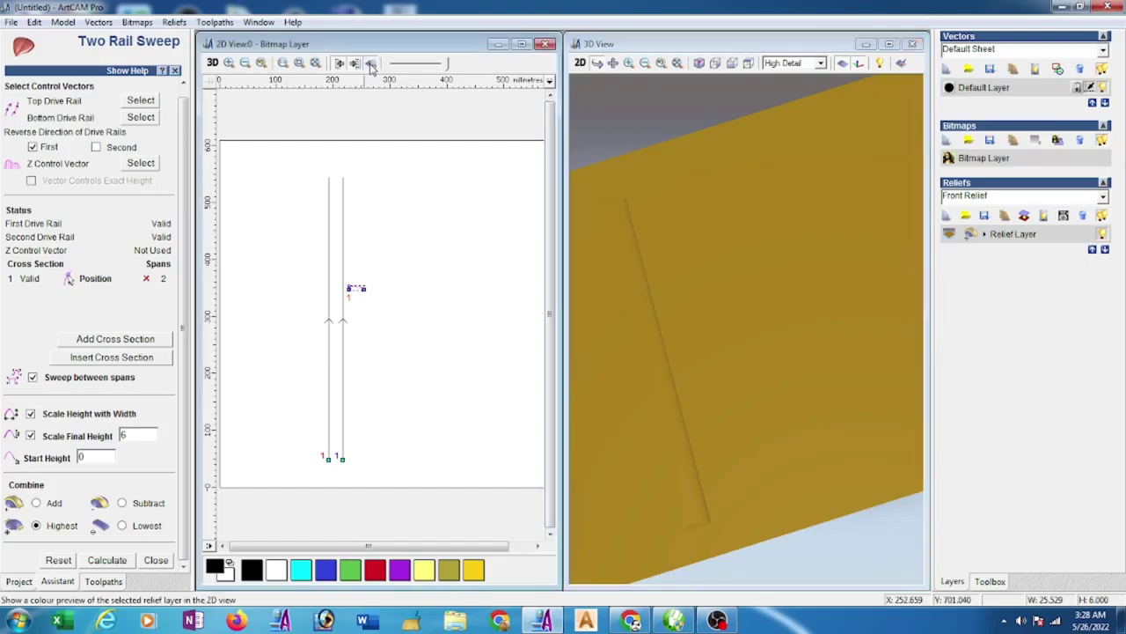
pyautogui.click(161, 561)
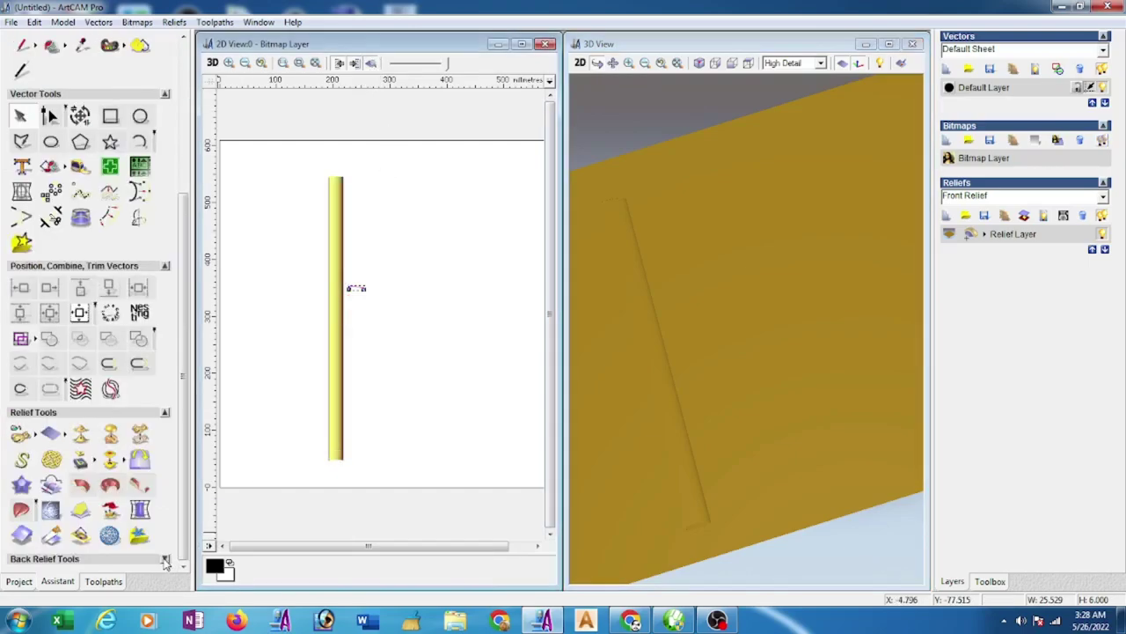
# Step: Draw a 49.679 × 378.291 mm rectangle down the right side of the column
pyautogui.click(110, 115)
pyautogui.moveTo(326, 181); pyautogui.dragTo(358, 393)
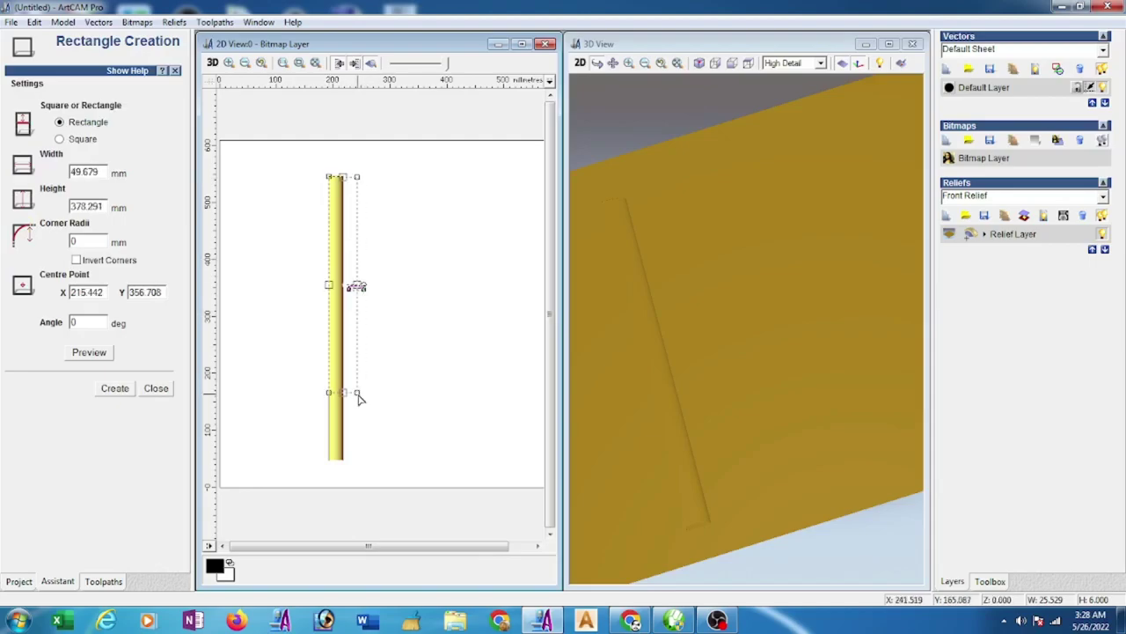
pyautogui.click(114, 388)
pyautogui.click(155, 388)
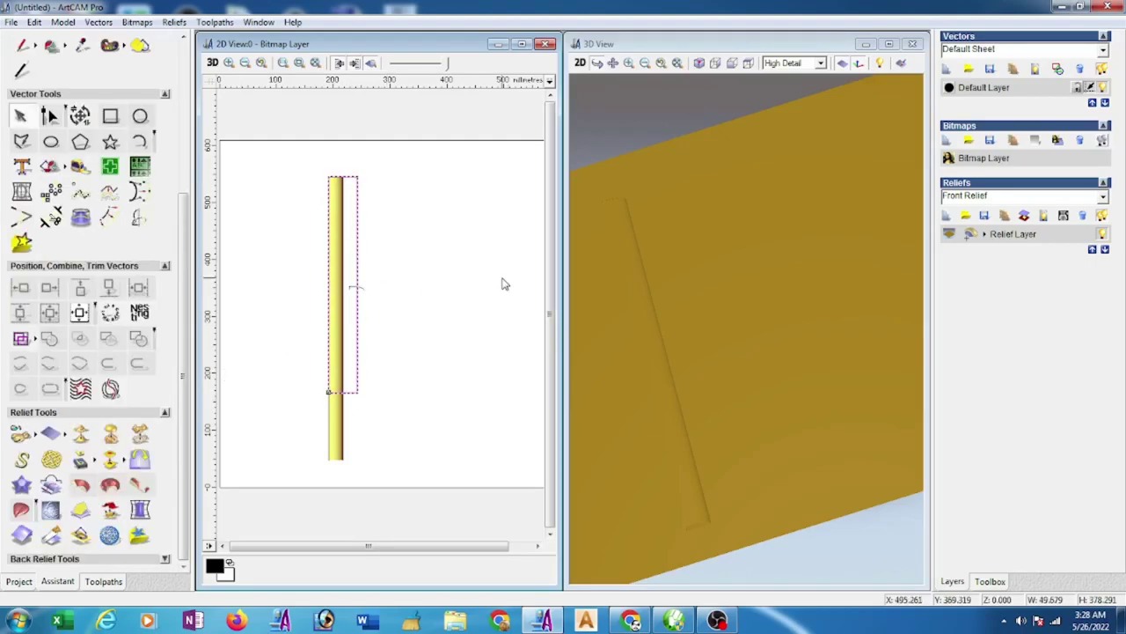
# Step: Nudge the rectangle down and merge it into the relief as a 0.1-high flat plane with Merge High
pyautogui.press('Down')
pyautogui.press('Down')
pyautogui.press('Down')
pyautogui.press('Down')
pyautogui.press('Down')
pyautogui.press('Down')
pyautogui.press('Down')
pyautogui.press('Down')
pyautogui.press('Down')
pyautogui.press('Down')
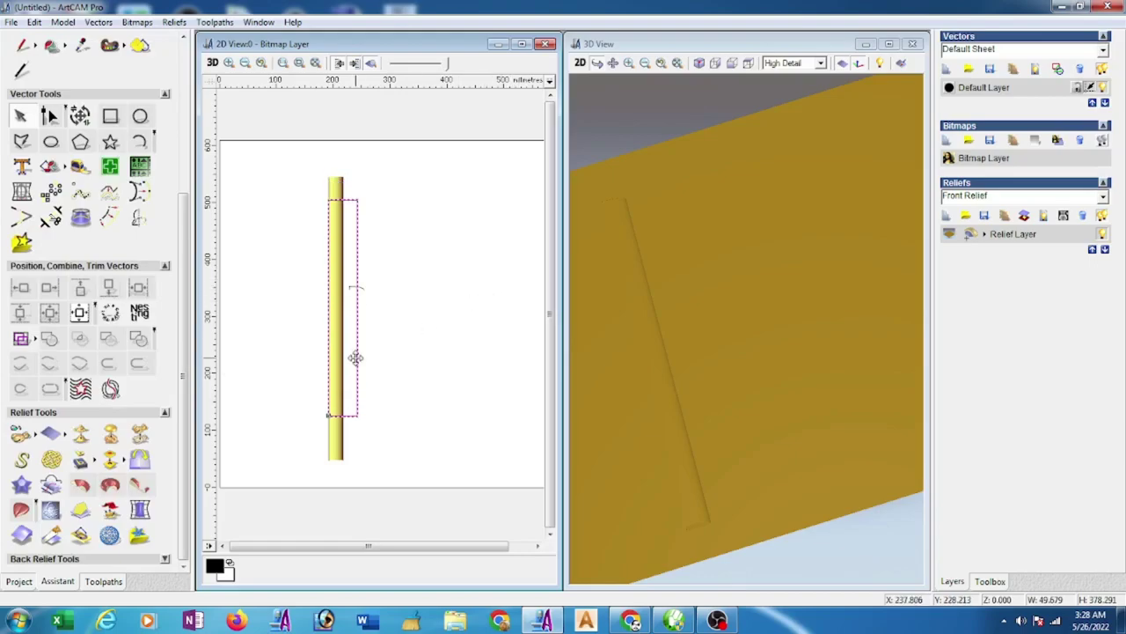
pyautogui.rightClick(359, 359)
pyautogui.click(424, 102)
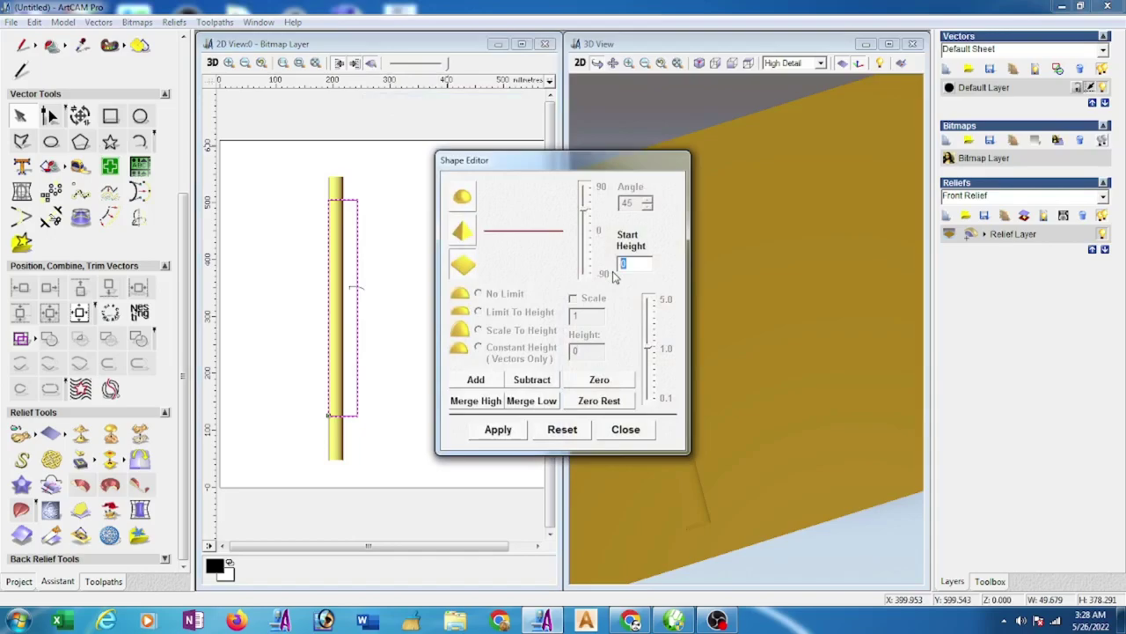
pyautogui.click(477, 401)
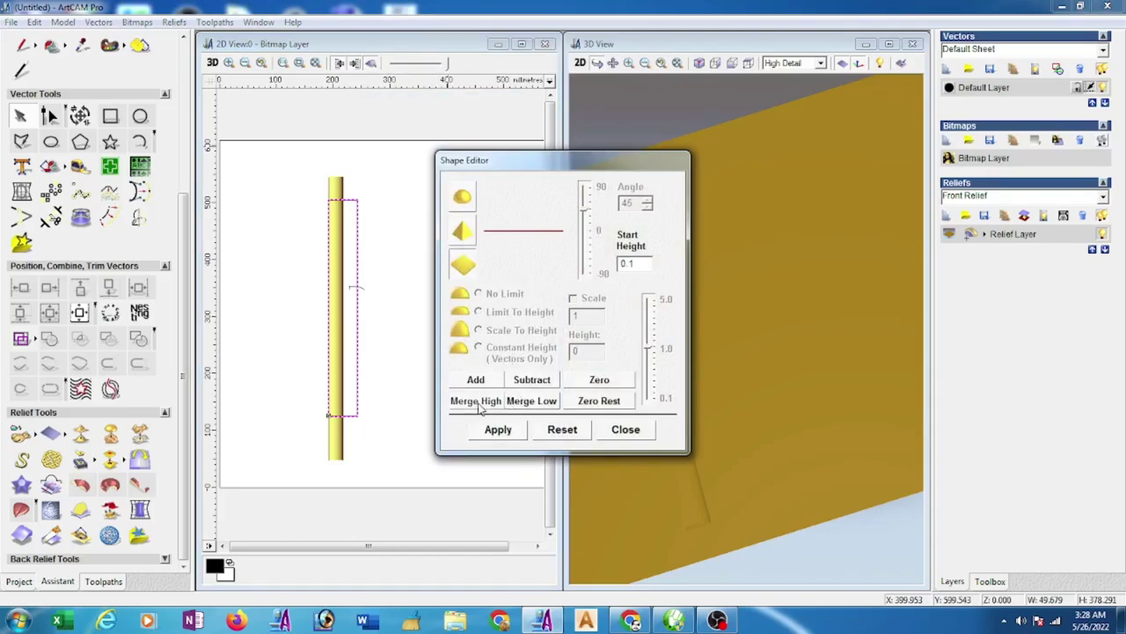
pyautogui.click(628, 430)
pyautogui.scroll(3, 345, 271)
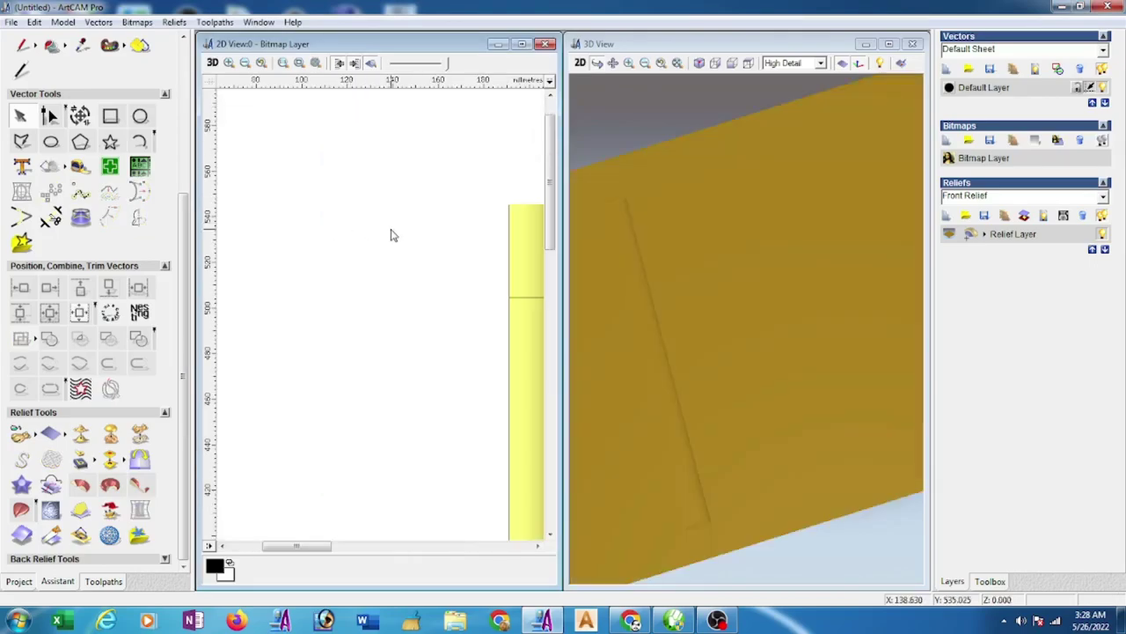
pyautogui.scroll(2, 344, 322)
pyautogui.scroll(-1, 344, 322)
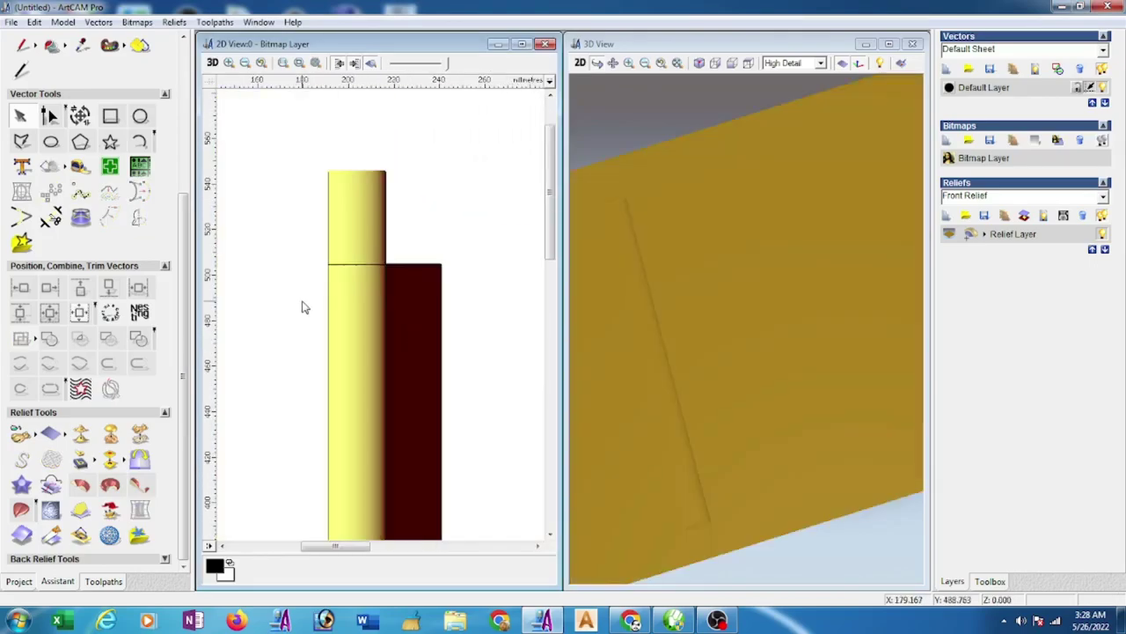
pyautogui.scroll(-2, 308, 310)
pyautogui.scroll(2, 322, 307)
pyautogui.scroll(1, 378, 308)
pyautogui.scroll(2, 375, 334)
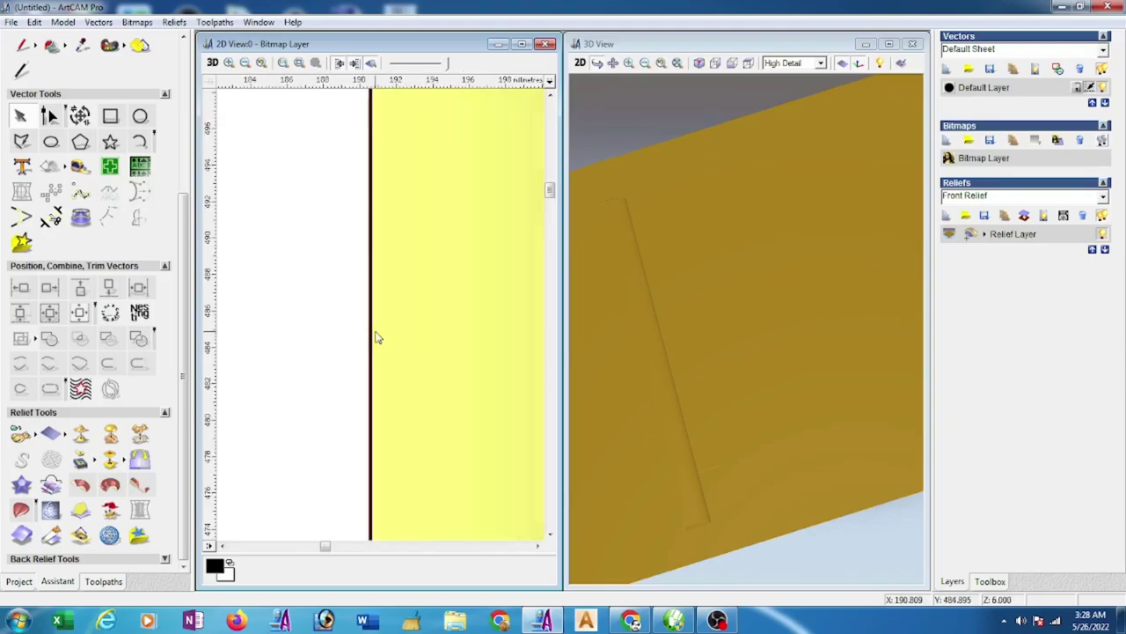
pyautogui.scroll(2, 382, 340)
pyautogui.scroll(1, 374, 354)
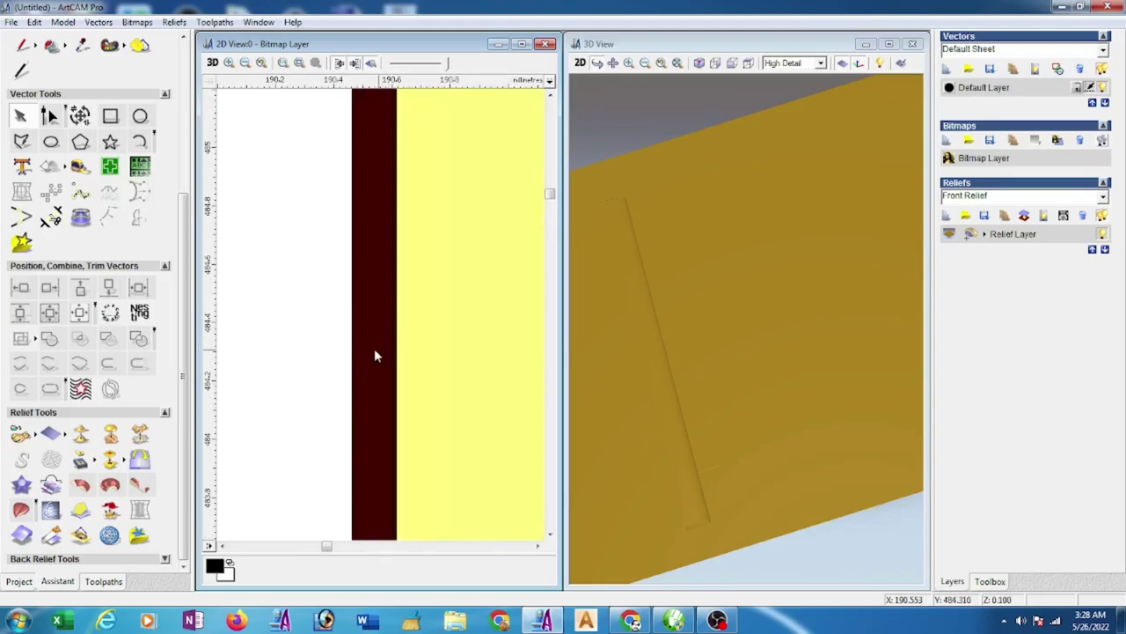
pyautogui.scroll(-2, 405, 340)
pyautogui.scroll(-3, 407, 326)
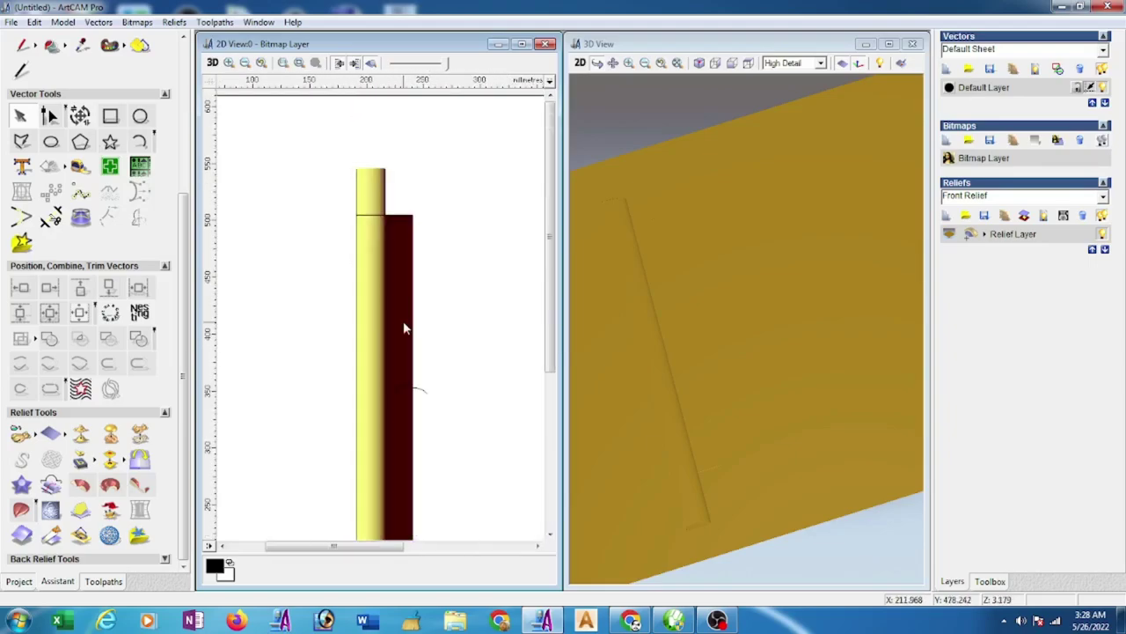
pyautogui.scroll(-2, 410, 390)
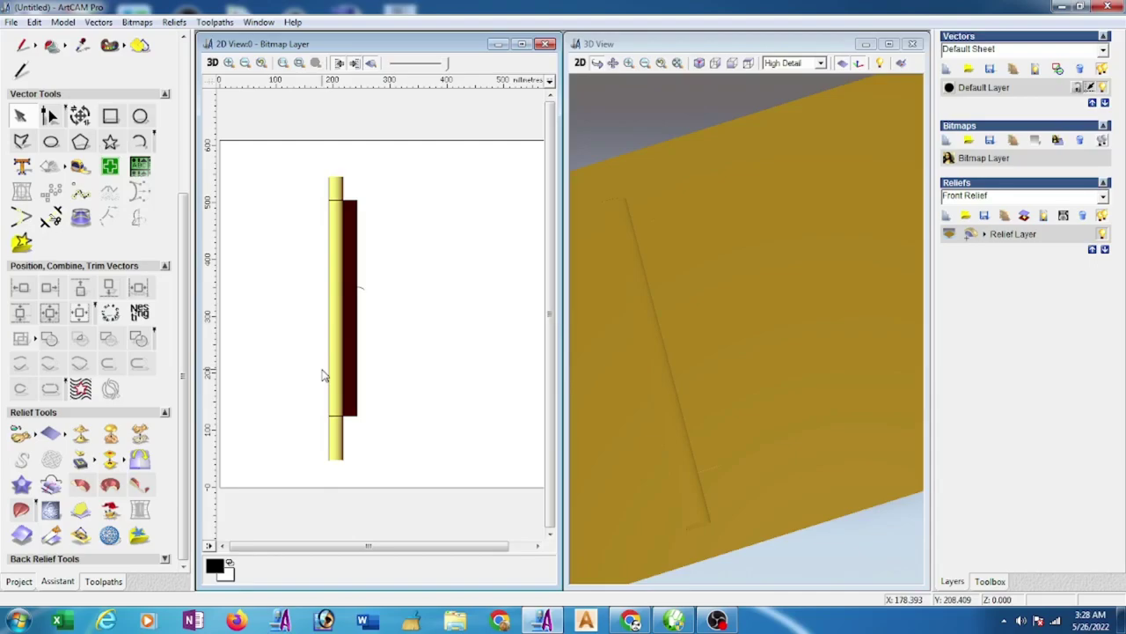
# Step: Offset the rectangle inwards with sharp corners, creating a 48.679 × 377.291 mm copy inside it
pyautogui.click(358, 398)
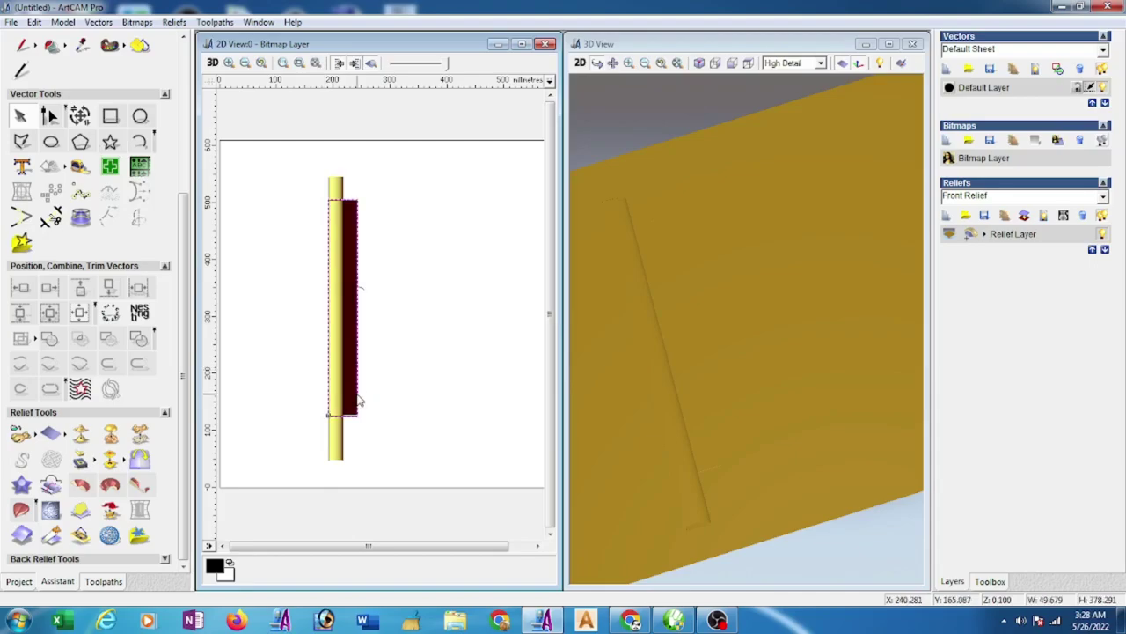
pyautogui.click(110, 219)
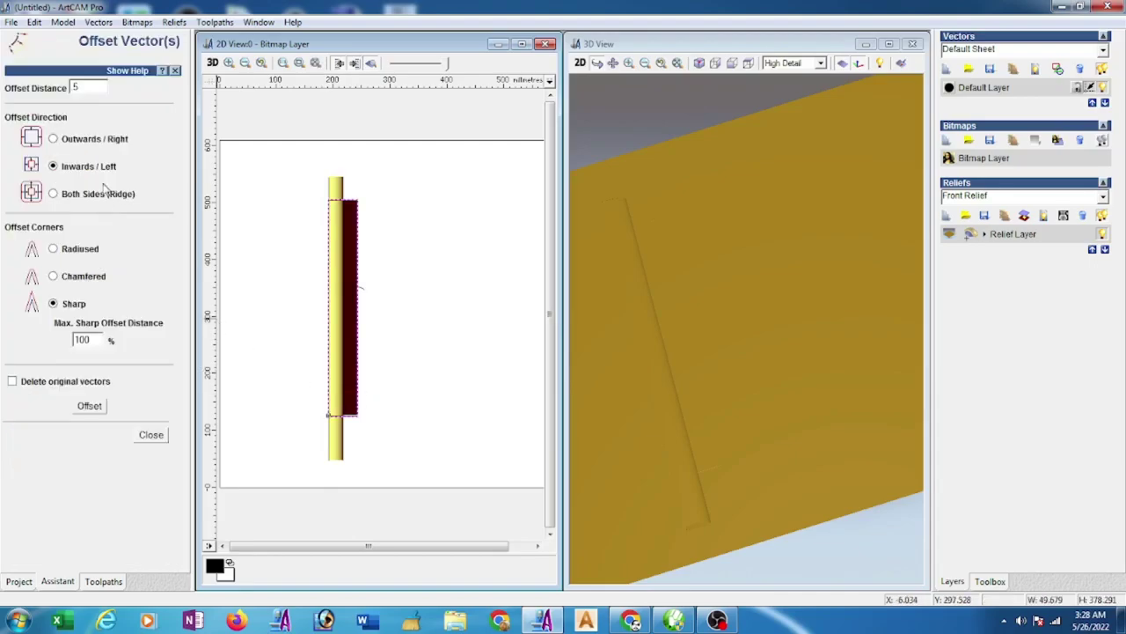
pyautogui.click(89, 407)
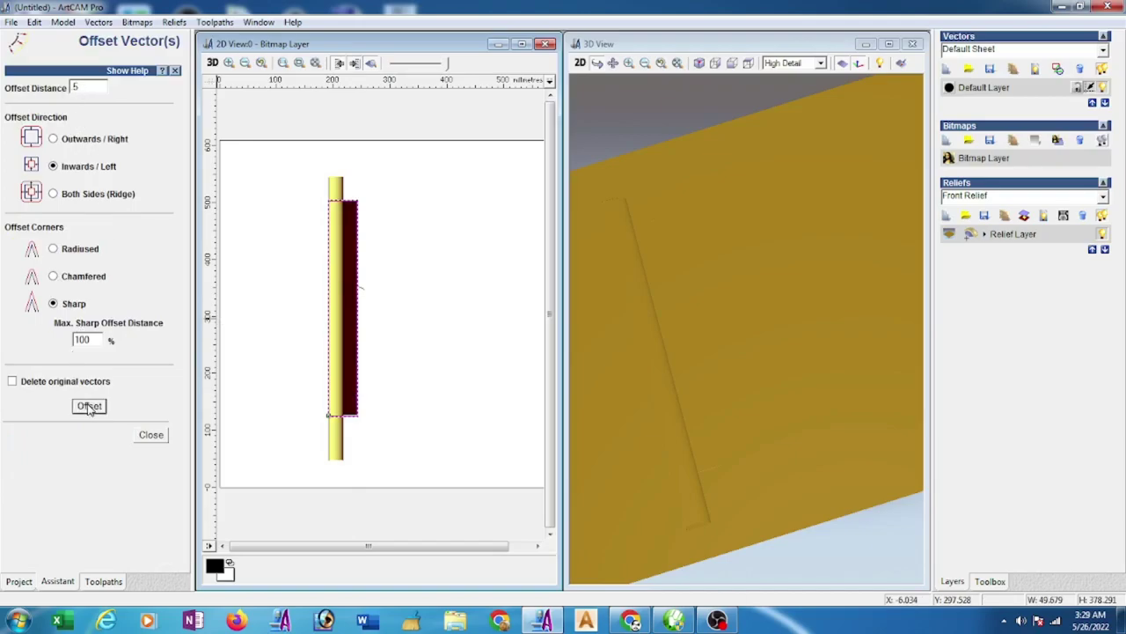
pyautogui.click(153, 439)
pyautogui.scroll(3, 379, 396)
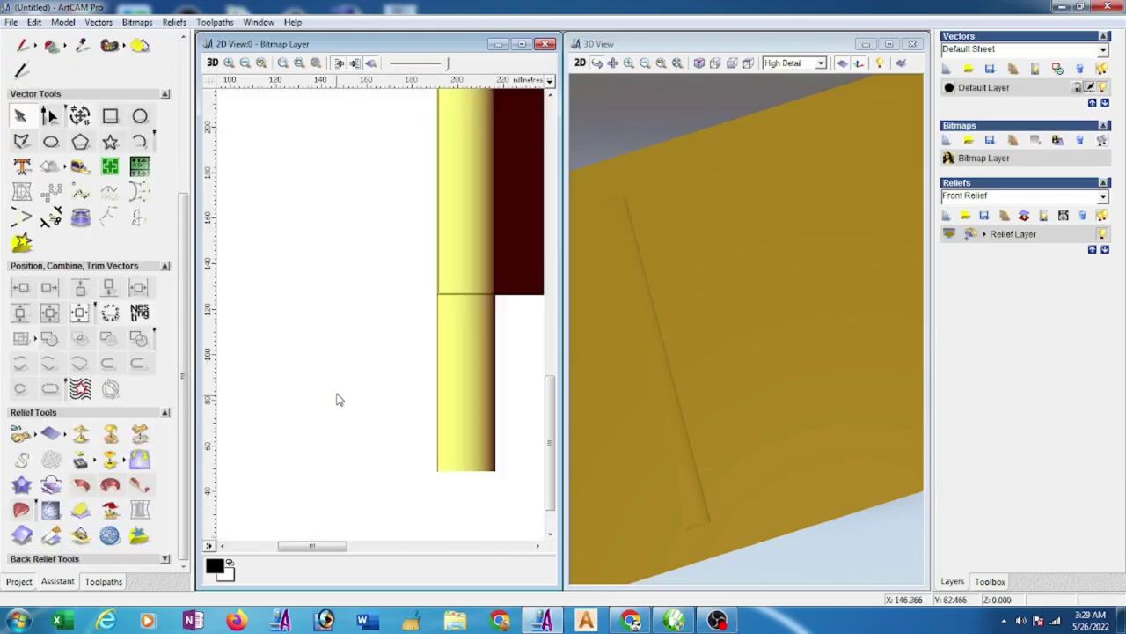
pyautogui.scroll(2, 497, 286)
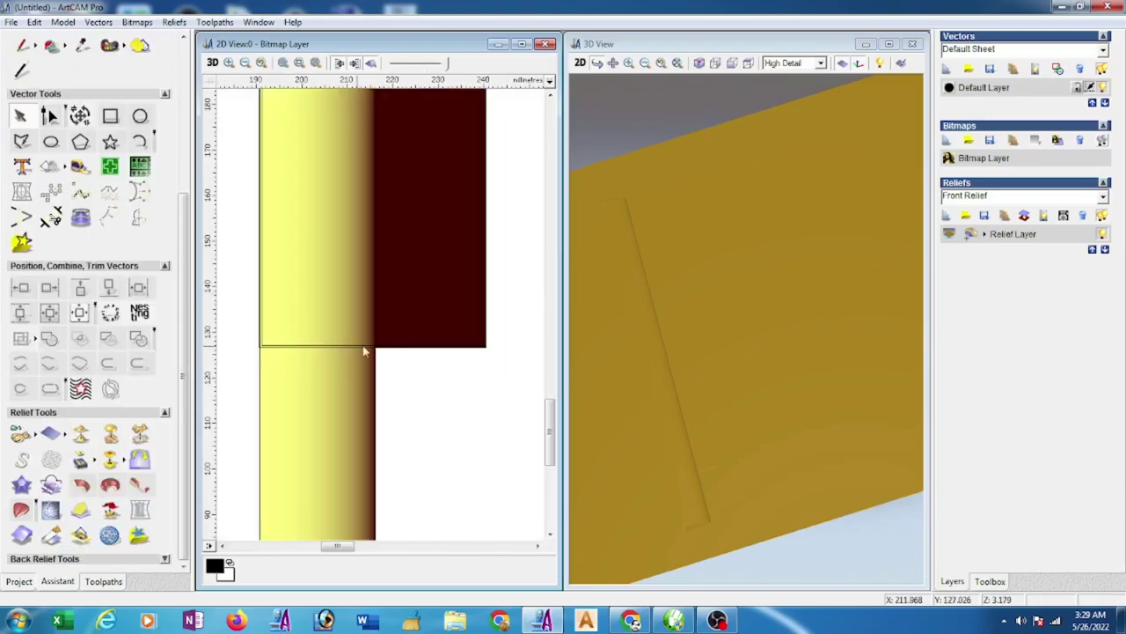
pyautogui.click(299, 346)
pyautogui.scroll(2, 264, 302)
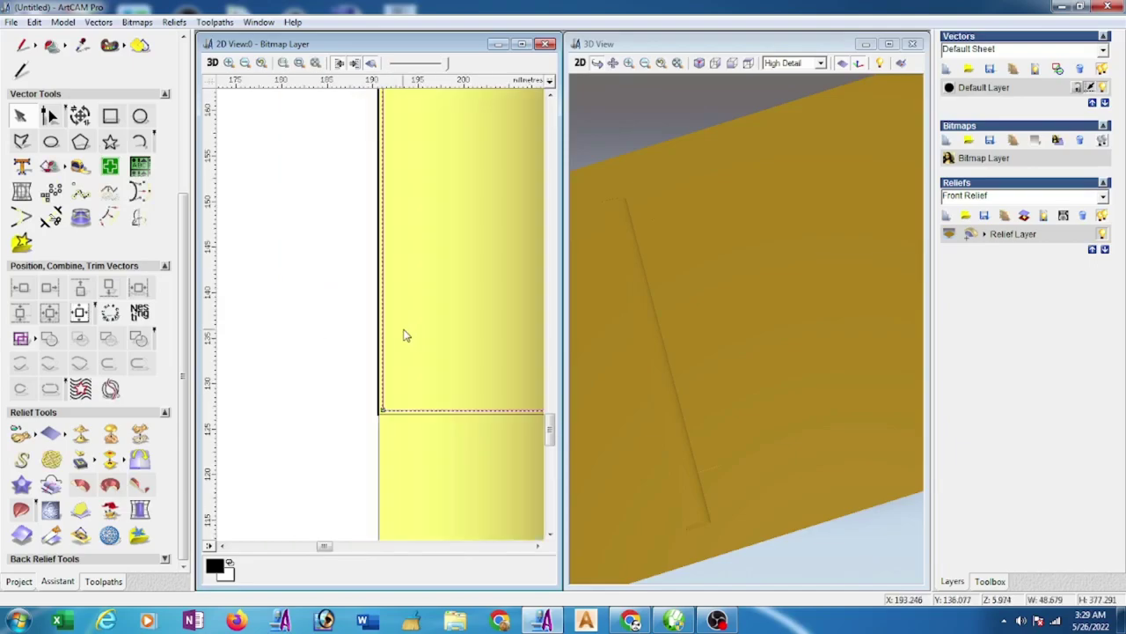
pyautogui.scroll(2, 405, 335)
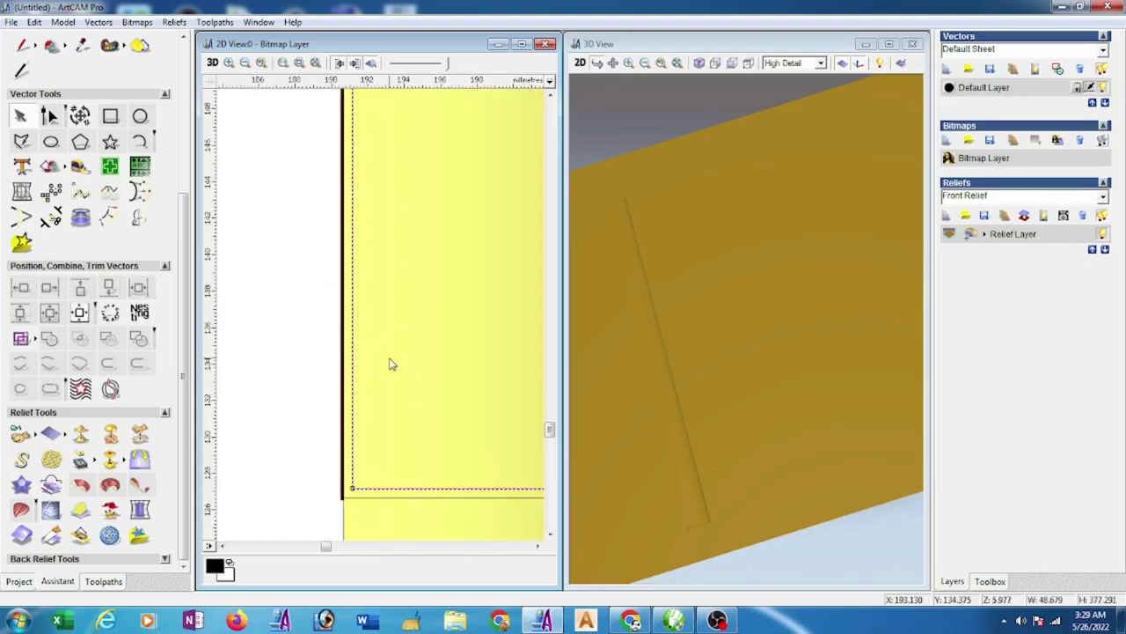
pyautogui.scroll(-3, 400, 357)
pyautogui.scroll(-4, 387, 317)
pyautogui.scroll(-4, 370, 279)
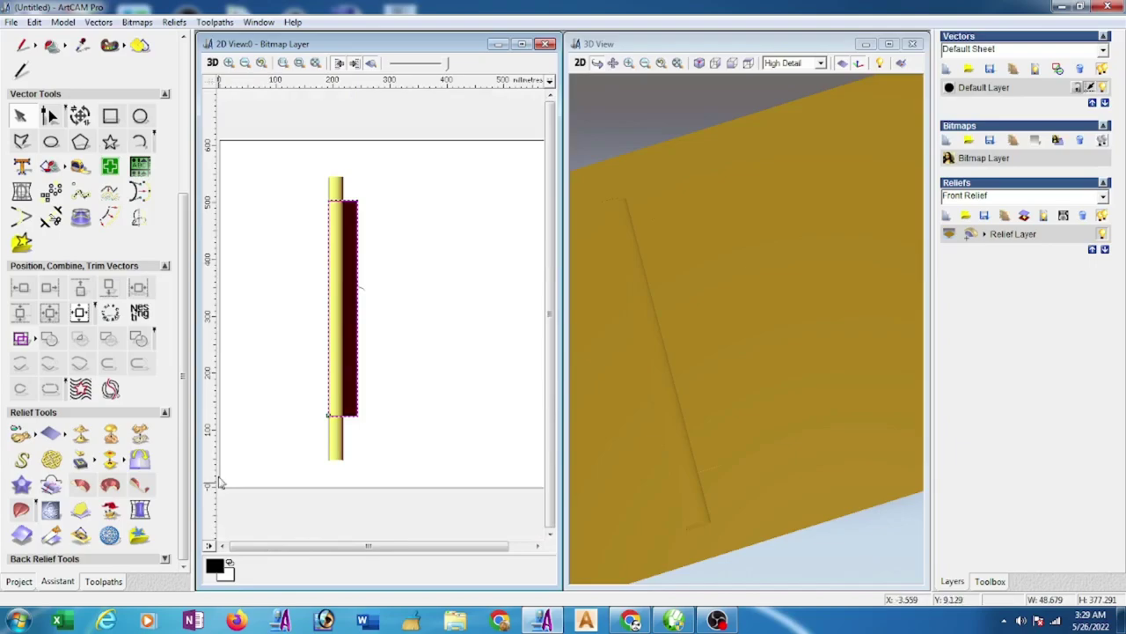
# Step: Start a Machine Relief toolpath limited to the selected vector, using a 6 mm Ball Nose tool
pyautogui.click(116, 581)
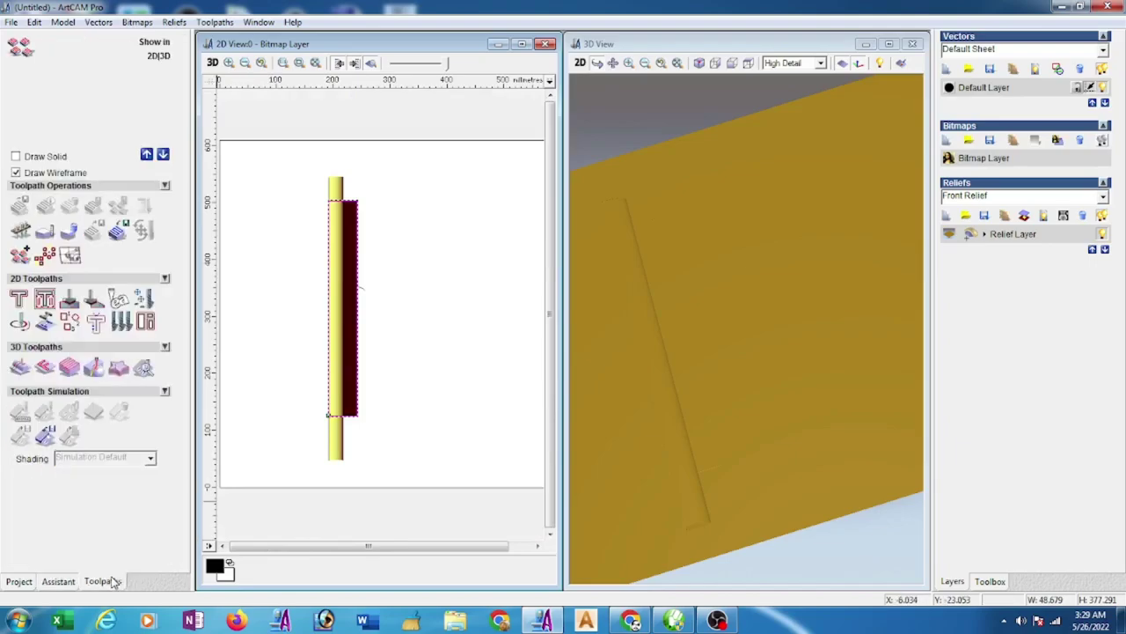
pyautogui.click(21, 369)
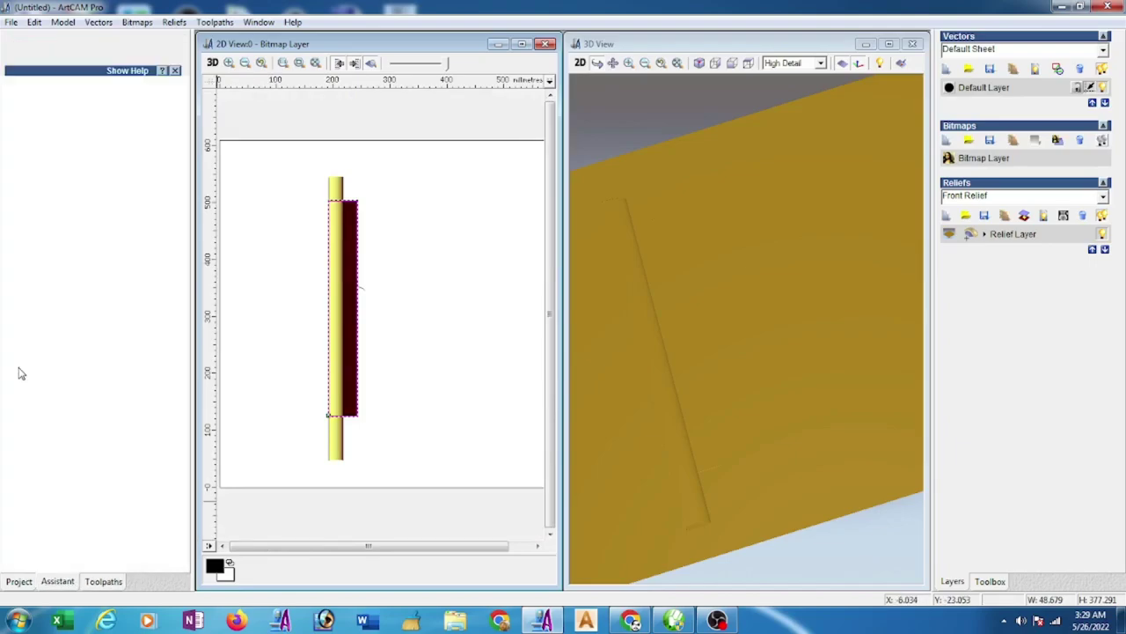
pyautogui.click(42, 123)
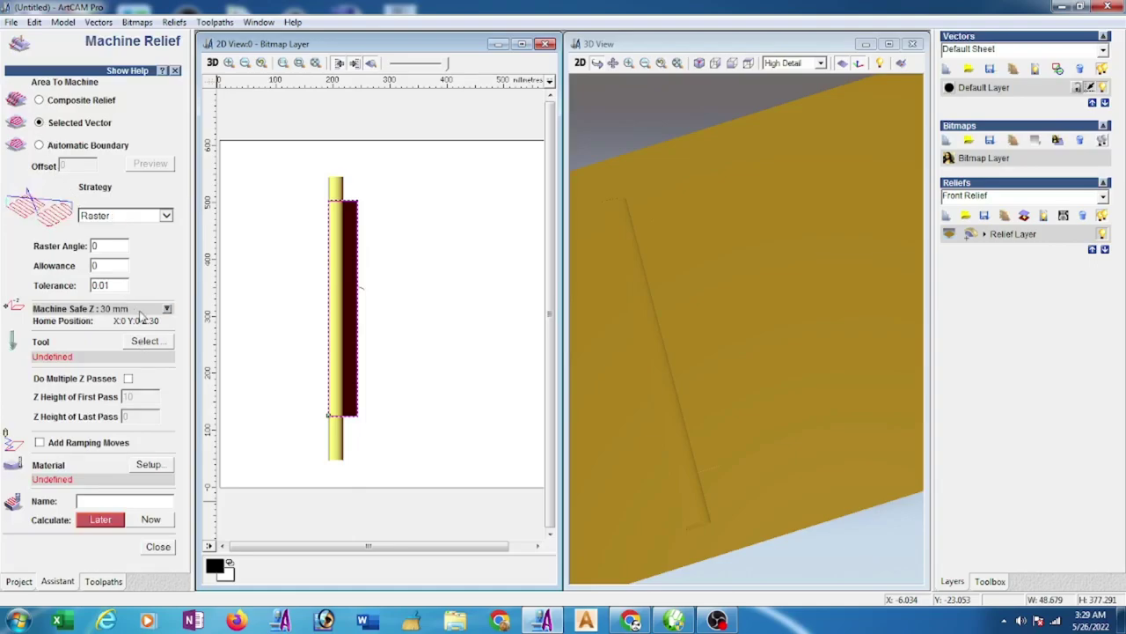
pyautogui.click(145, 342)
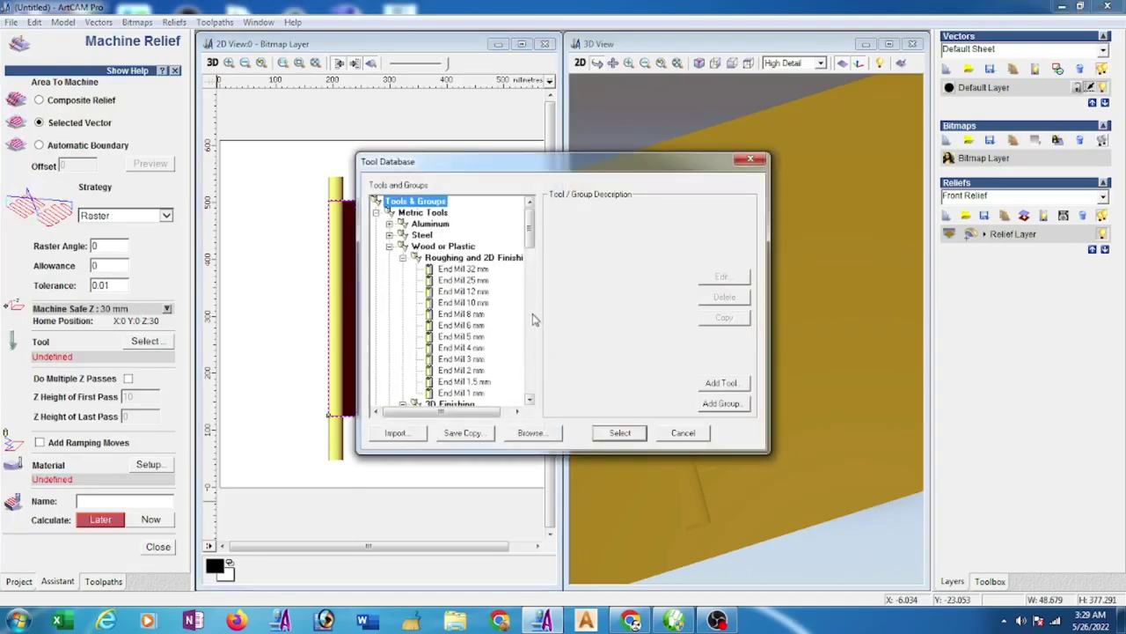
pyautogui.moveTo(529, 231); pyautogui.dragTo(529, 280)
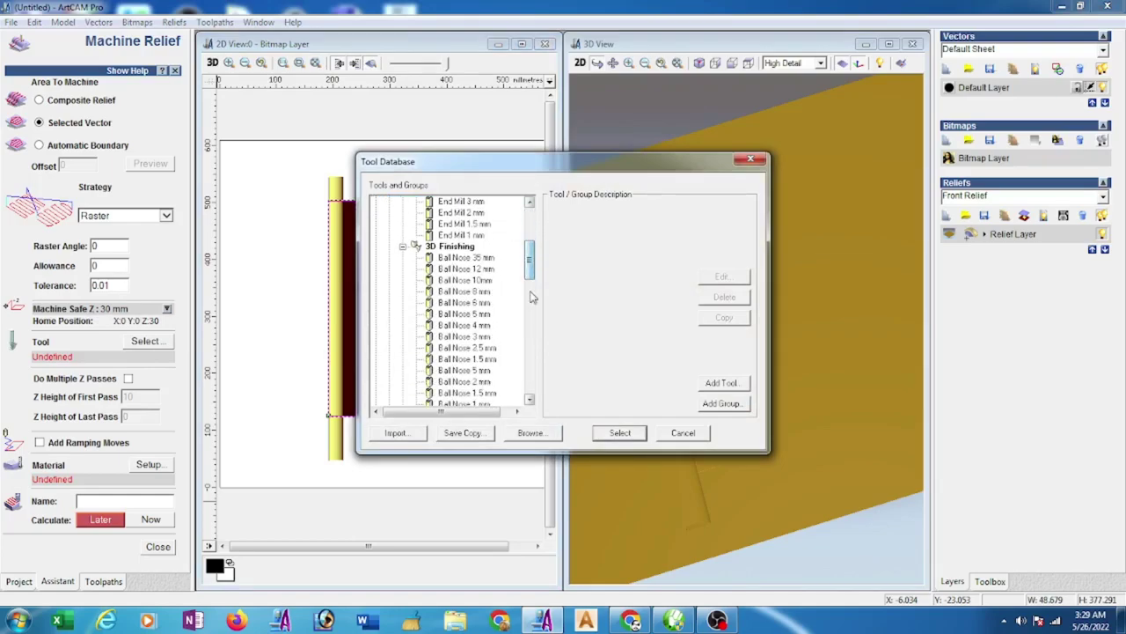
pyautogui.click(475, 303)
pyautogui.click(742, 279)
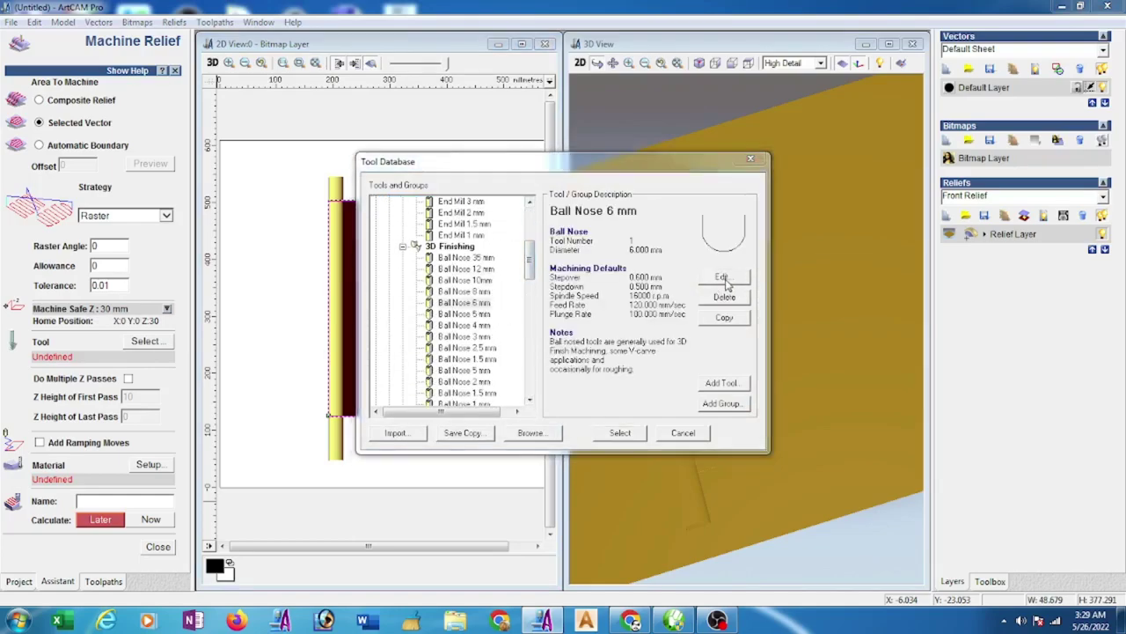
pyautogui.click(410, 429)
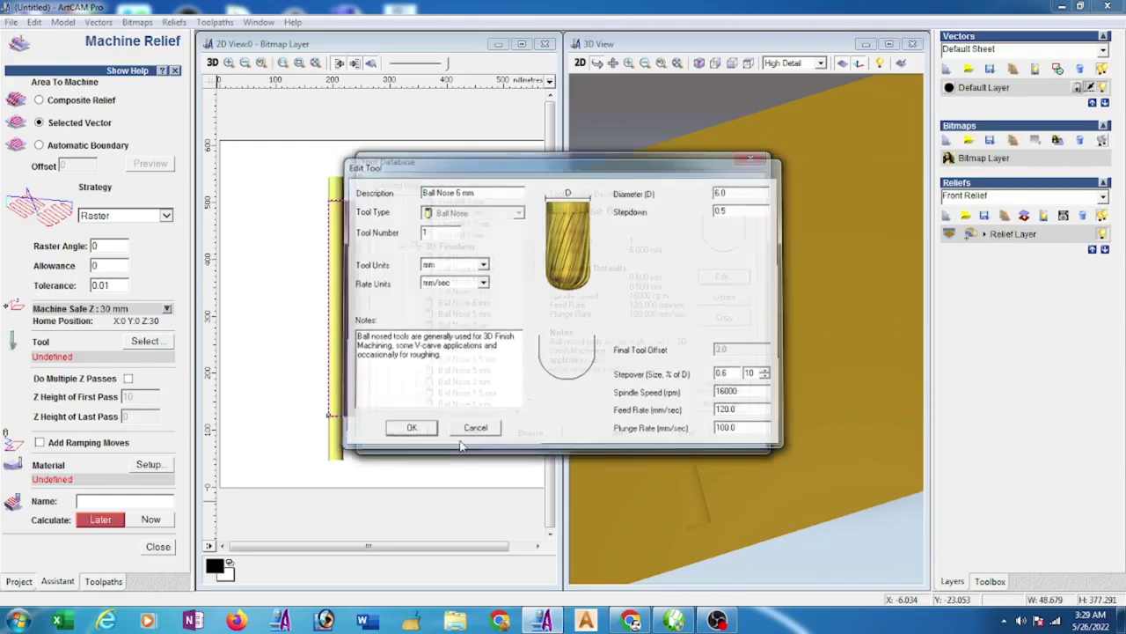
pyautogui.click(616, 434)
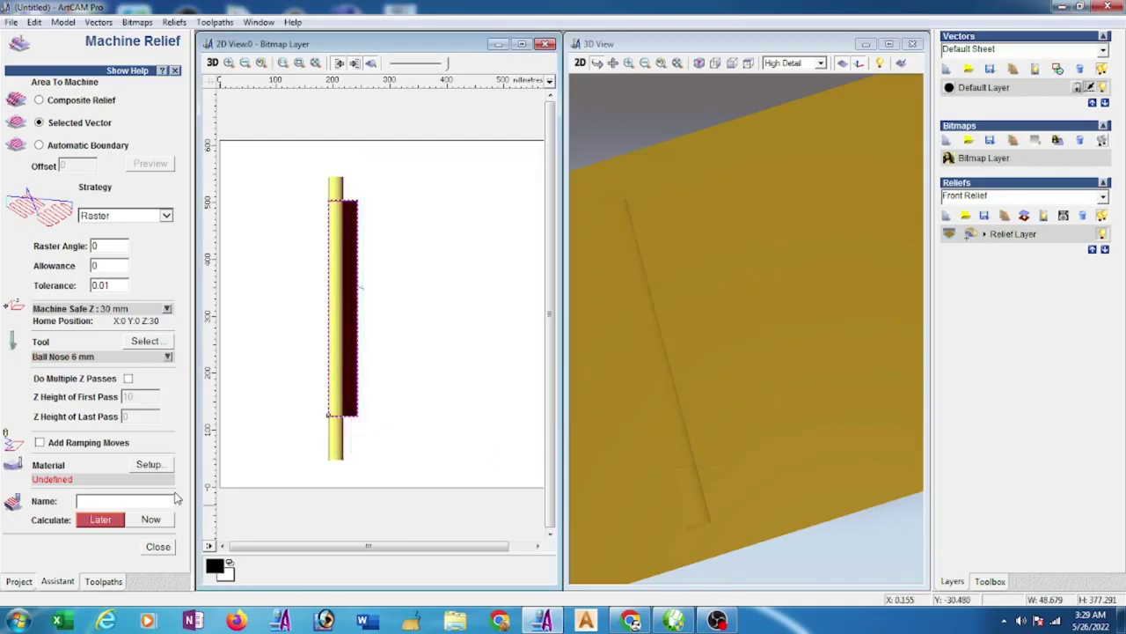
# Step: Set 50 mm material thickness and calculate the raster toolpath
pyautogui.click(148, 464)
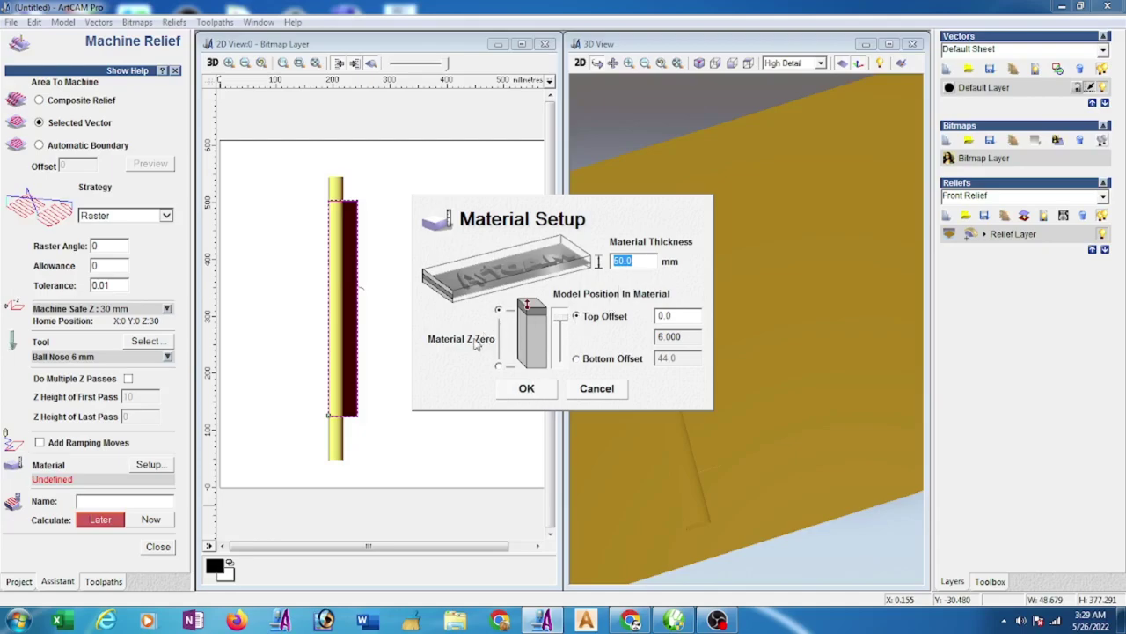
pyautogui.click(521, 393)
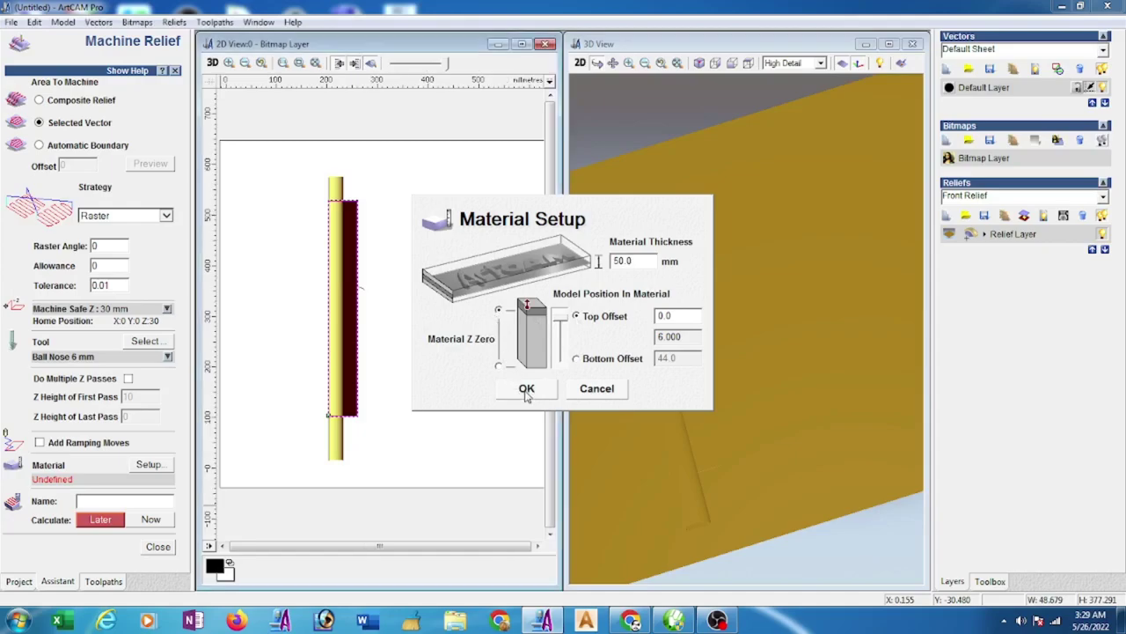
pyautogui.click(150, 519)
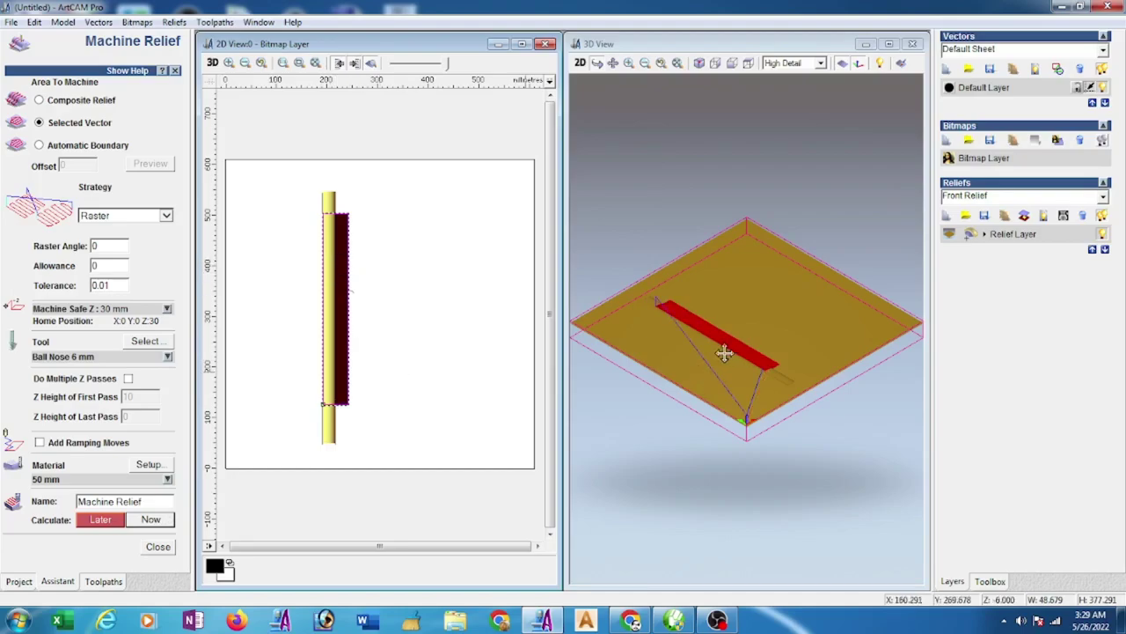
pyautogui.click(159, 547)
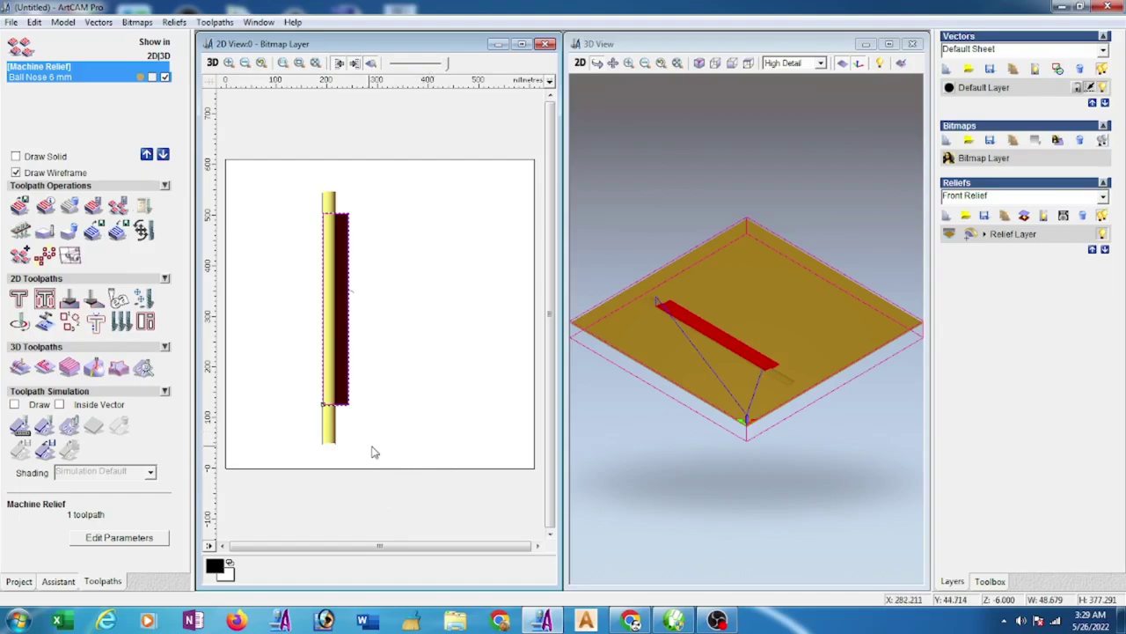
# Step: Simulate the Machine Relief toolpath and orbit the block to inspect the carved slot from several angles
pyautogui.click(44, 428)
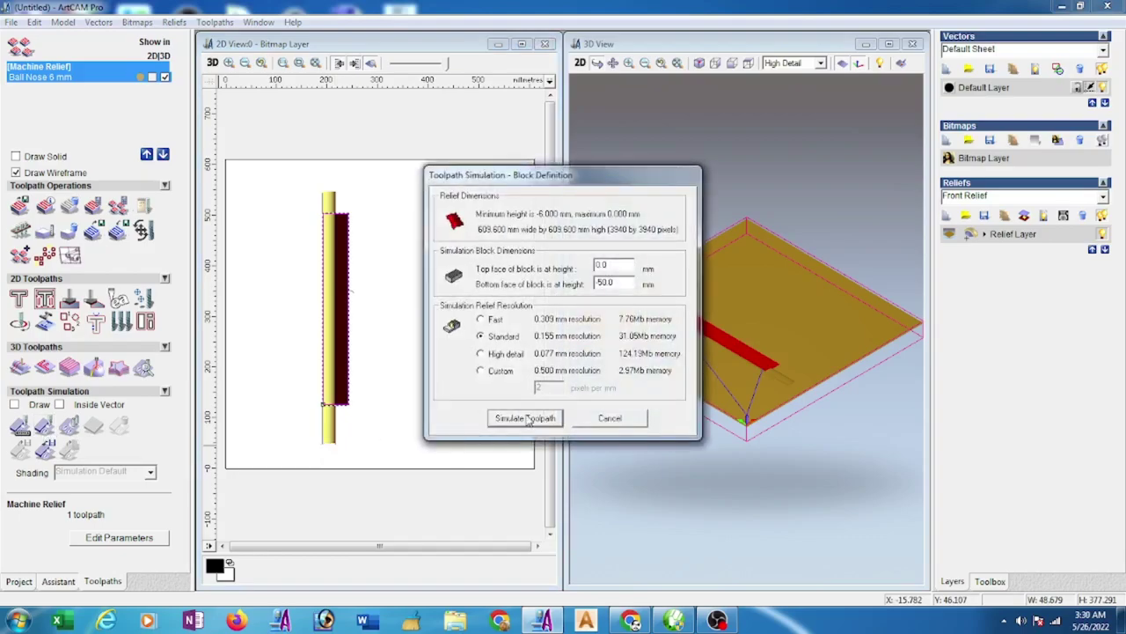
pyautogui.click(521, 417)
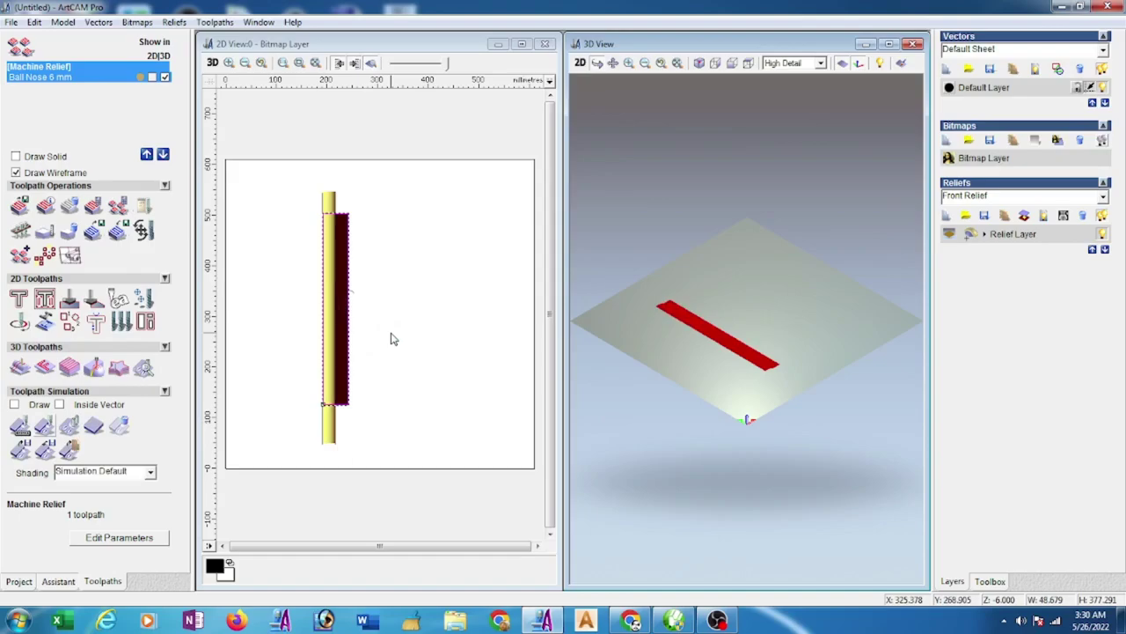
pyautogui.moveTo(773, 348)
pyautogui.mouseDown()
pyautogui.moveTo(807, 397)
pyautogui.moveTo(730, 507)
pyautogui.mouseUp()
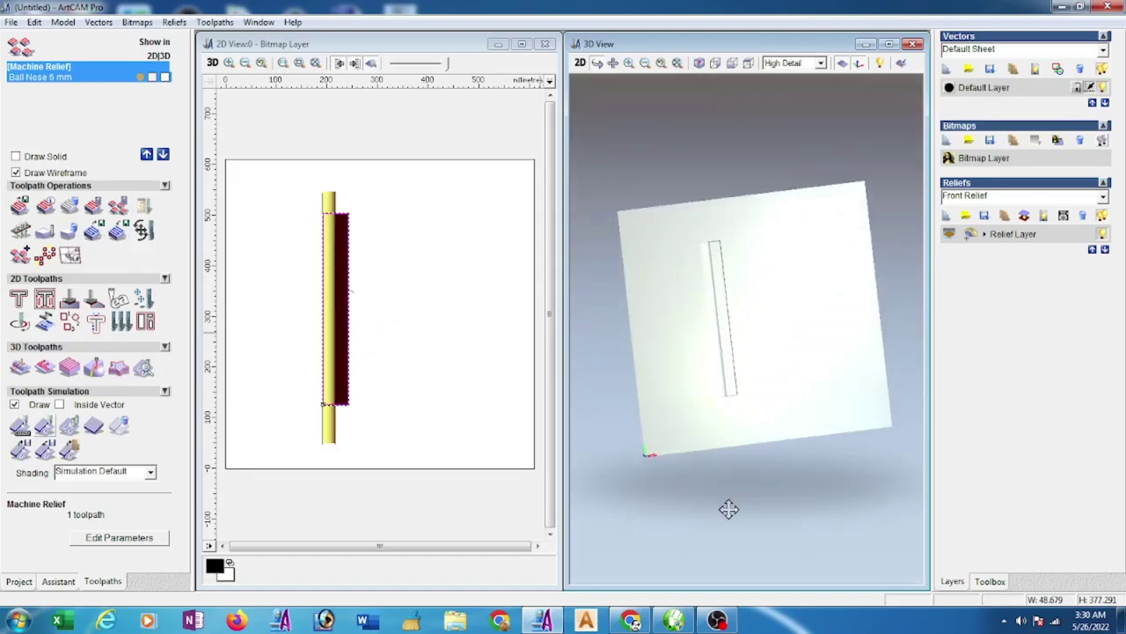
pyautogui.scroll(5, 734, 279)
pyautogui.moveTo(713, 352); pyautogui.dragTo(754, 284)
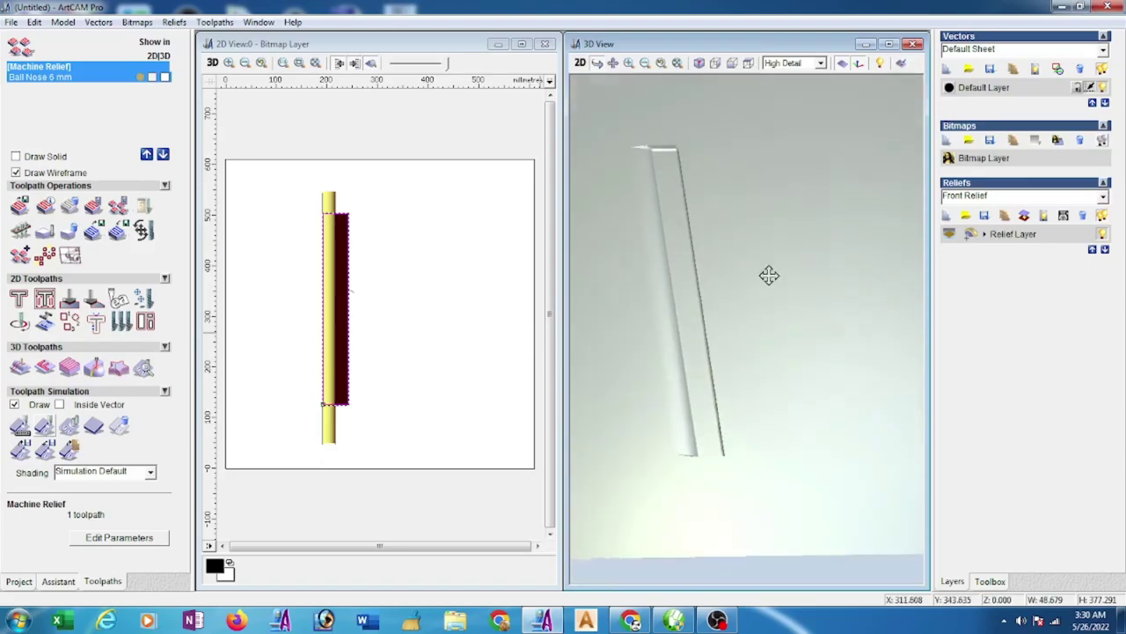
pyautogui.moveTo(789, 298); pyautogui.dragTo(767, 220)
pyautogui.moveTo(747, 358)
pyautogui.mouseDown()
pyautogui.moveTo(698, 307)
pyautogui.moveTo(716, 269)
pyautogui.mouseUp()
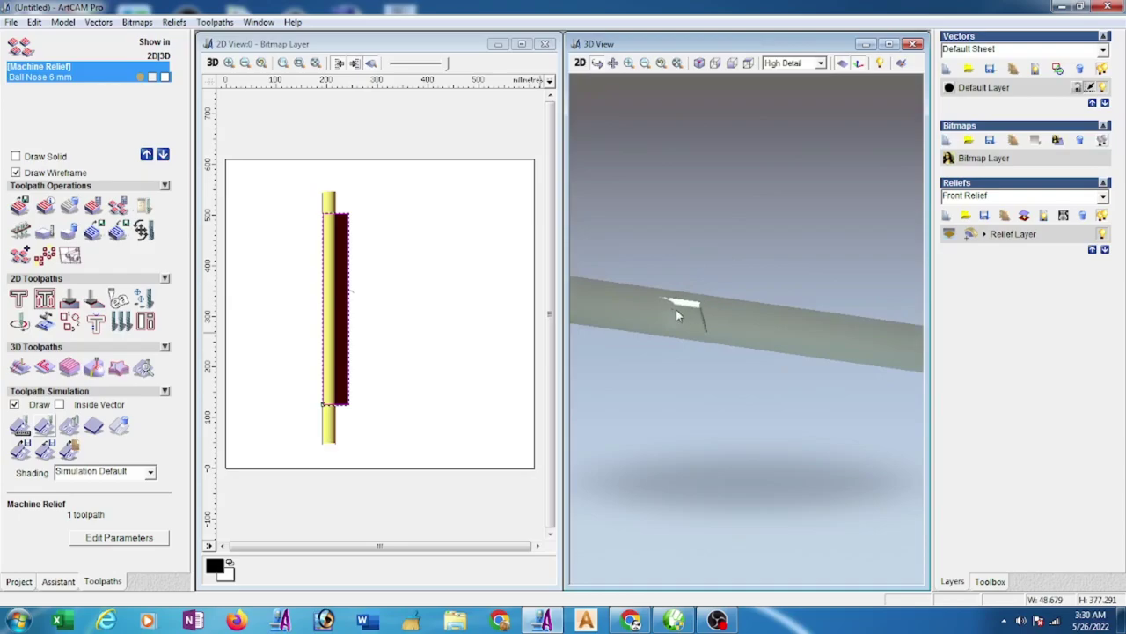
pyautogui.moveTo(588, 301)
pyautogui.mouseDown()
pyautogui.moveTo(624, 374)
pyautogui.moveTo(754, 395)
pyautogui.moveTo(711, 457)
pyautogui.mouseUp()
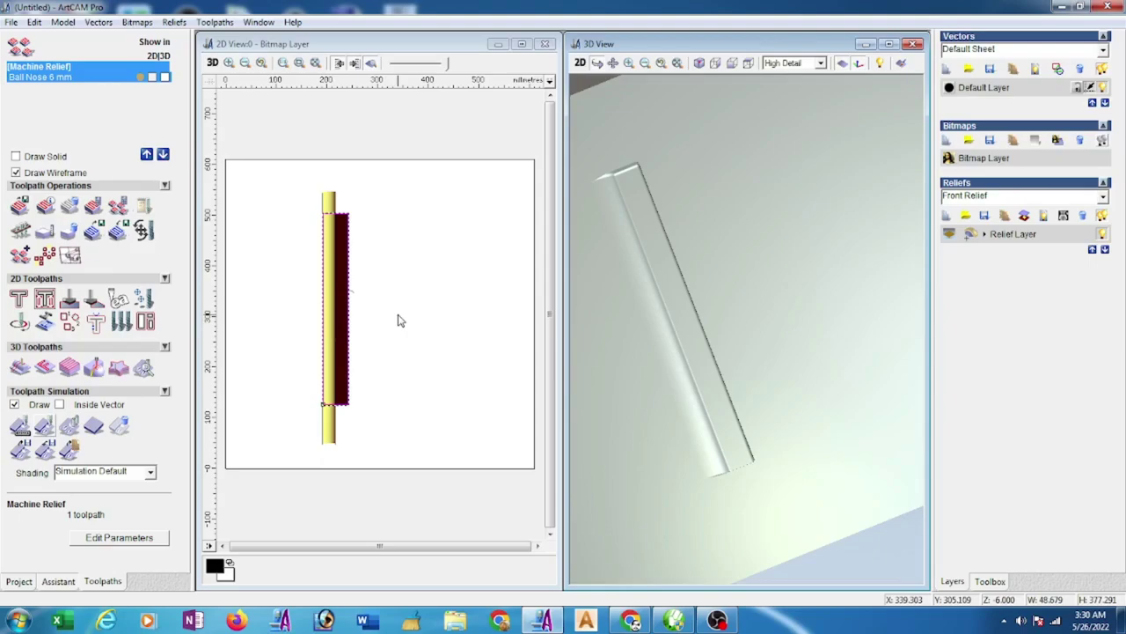
# Step: Draw a seven-point polyline profile to the right of the column in the 2D view
pyautogui.click(59, 580)
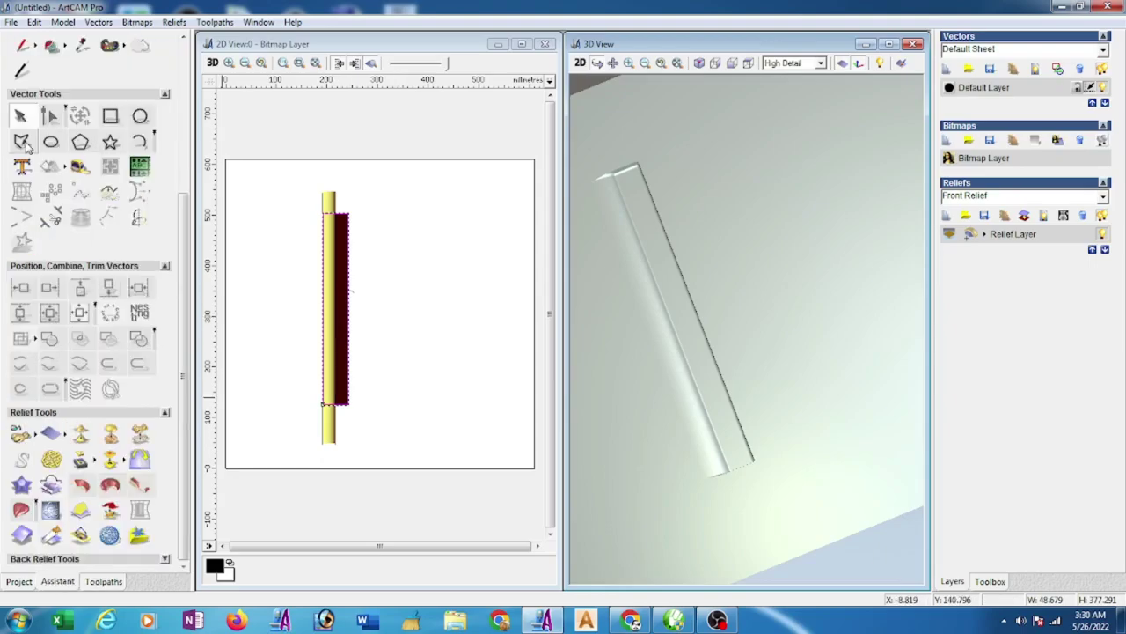
pyautogui.click(21, 140)
pyautogui.click(390, 326)
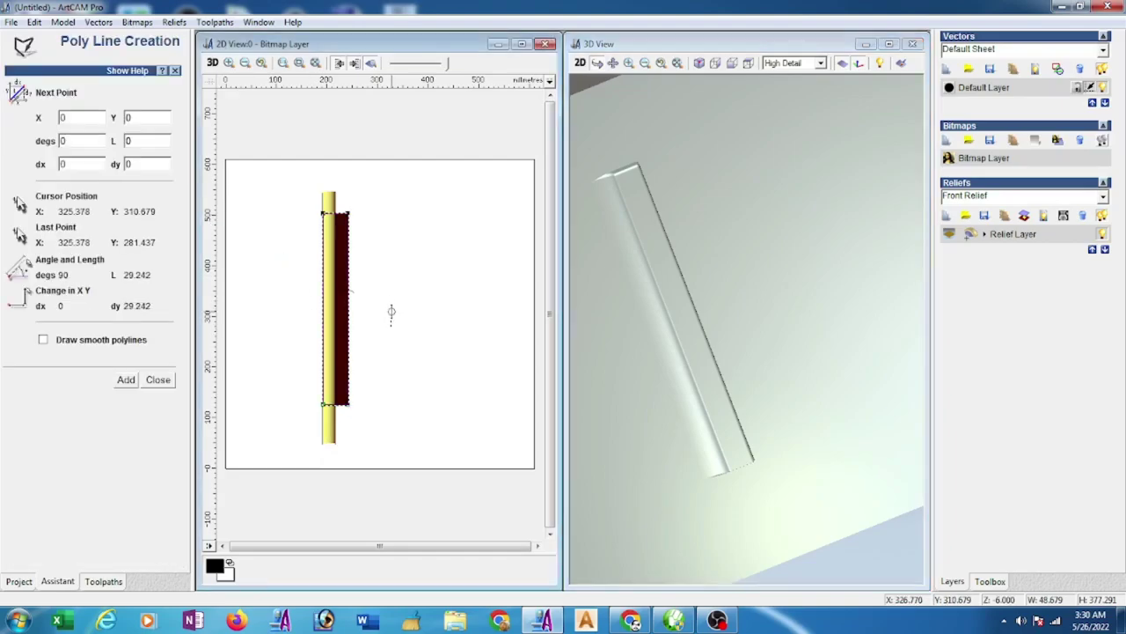
pyautogui.click(391, 313)
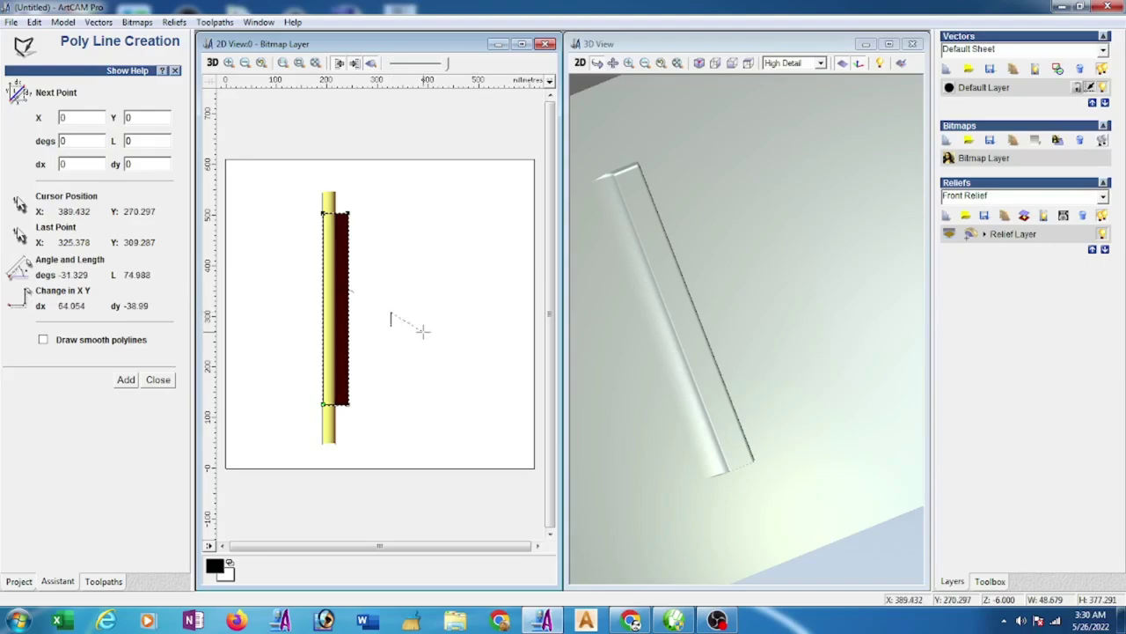
pyautogui.click(420, 326)
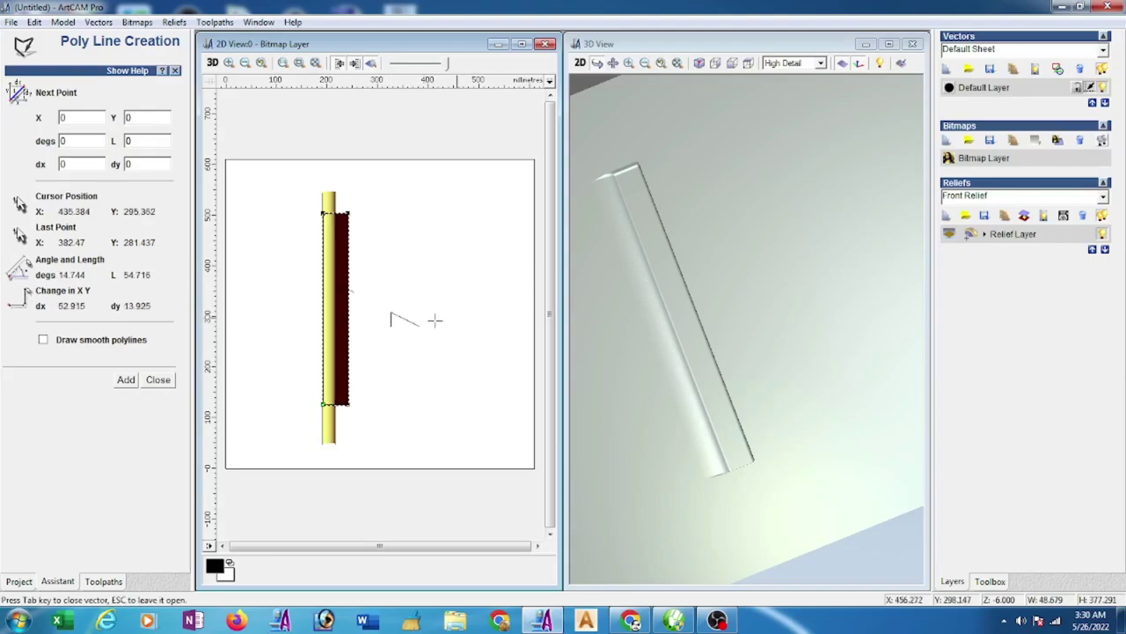
pyautogui.click(493, 308)
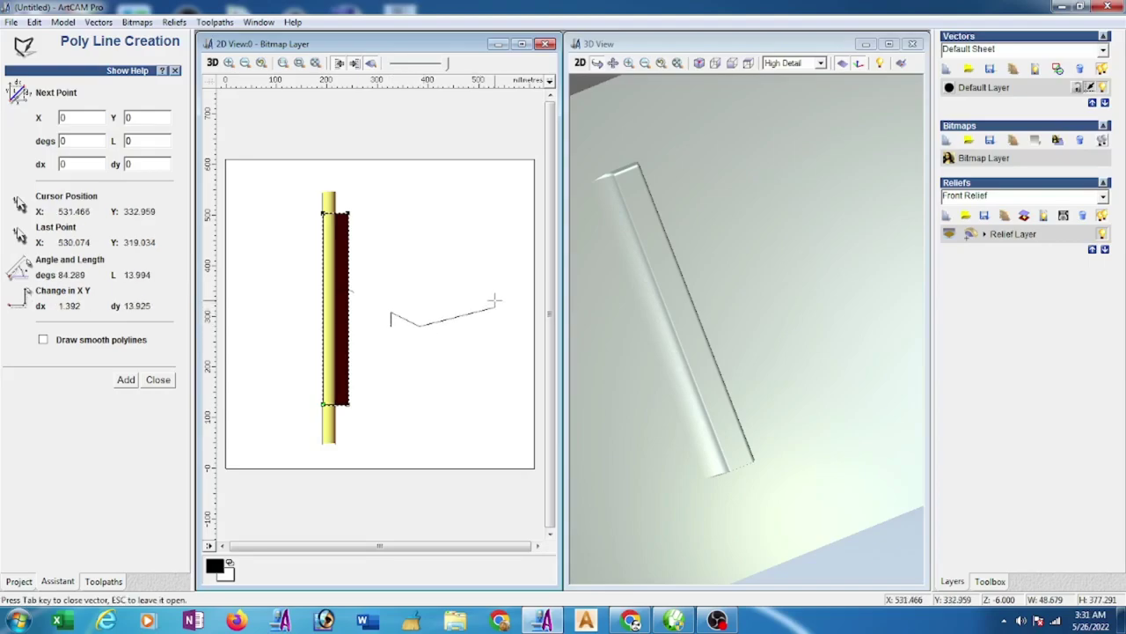
pyautogui.click(494, 300)
pyautogui.click(515, 300)
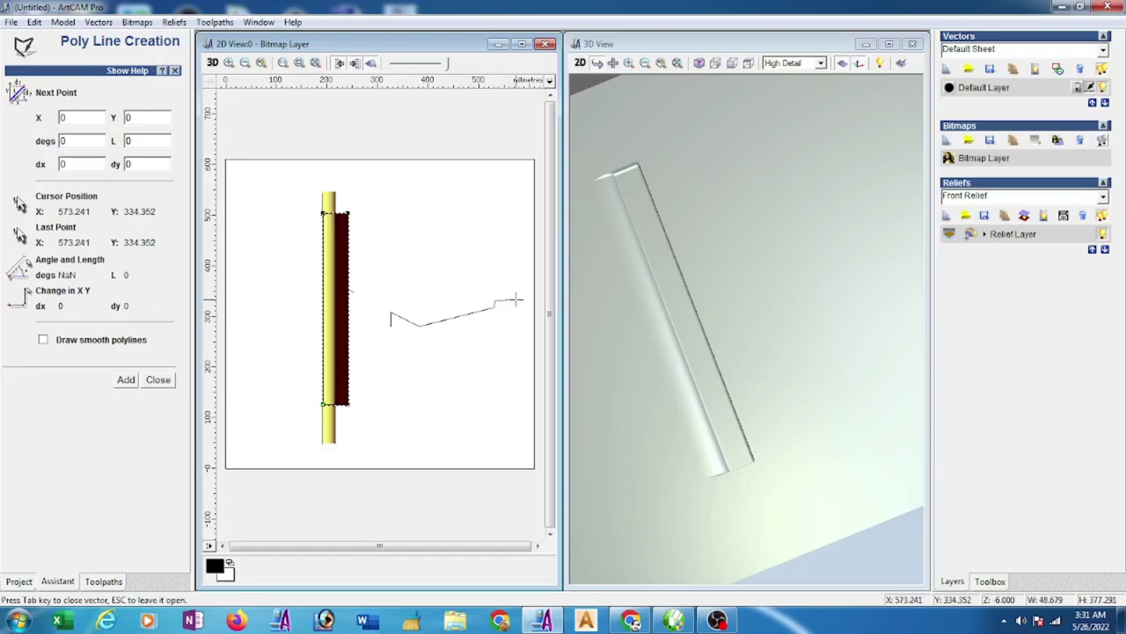
pyautogui.click(516, 322)
# Step: End the polyline as an open shape and orbit the 3D view to inspect the slot
pyautogui.press('Escape')
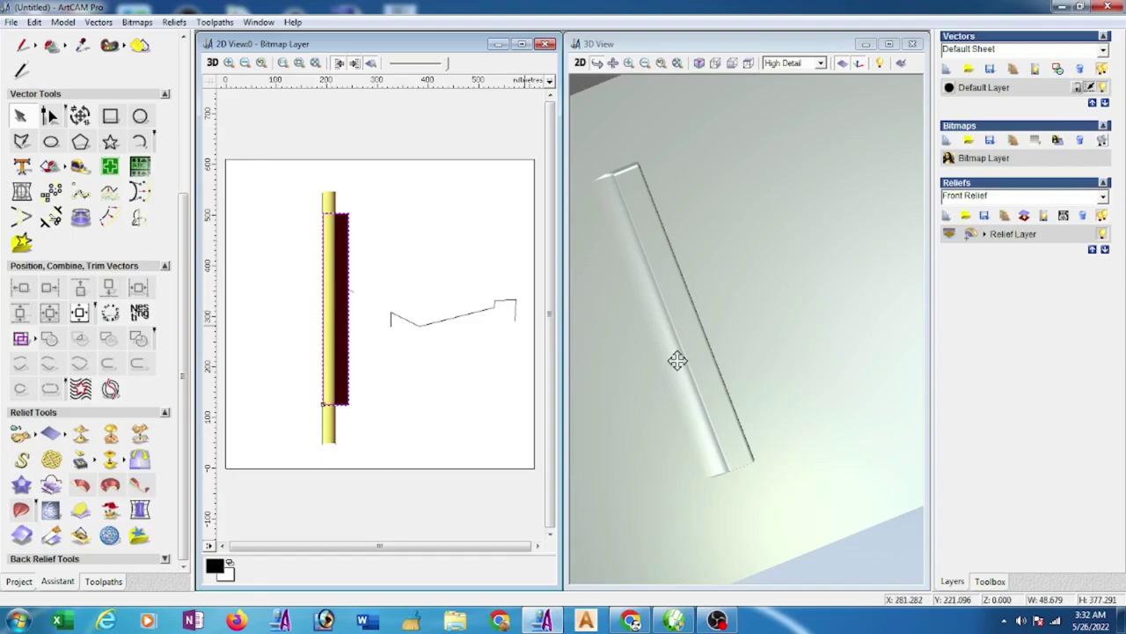
pyautogui.moveTo(759, 364); pyautogui.dragTo(784, 335)
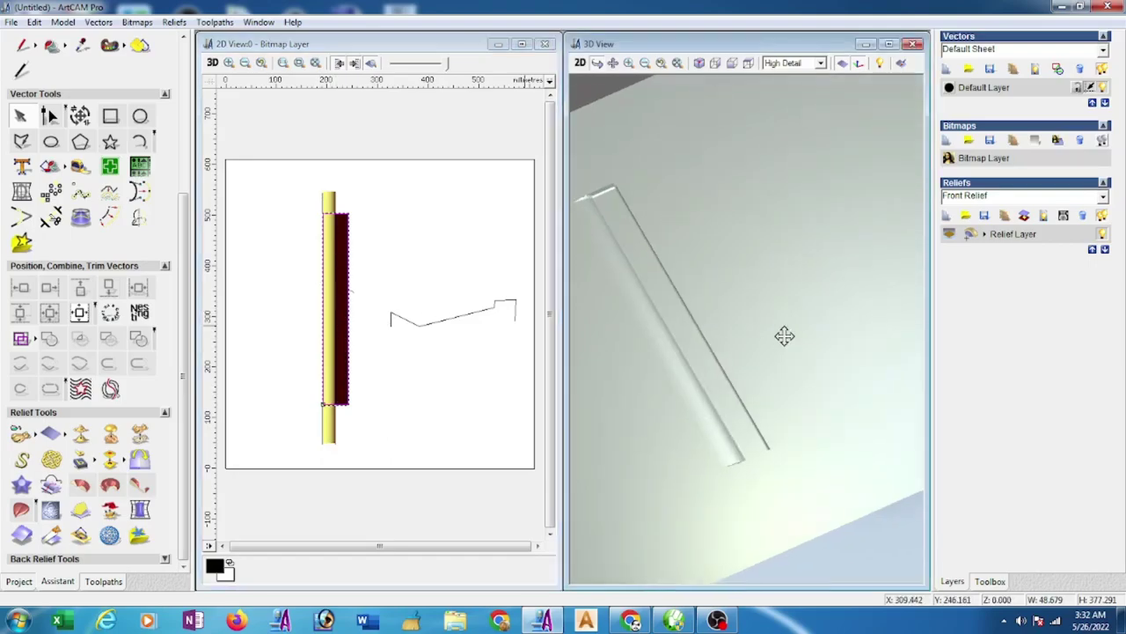